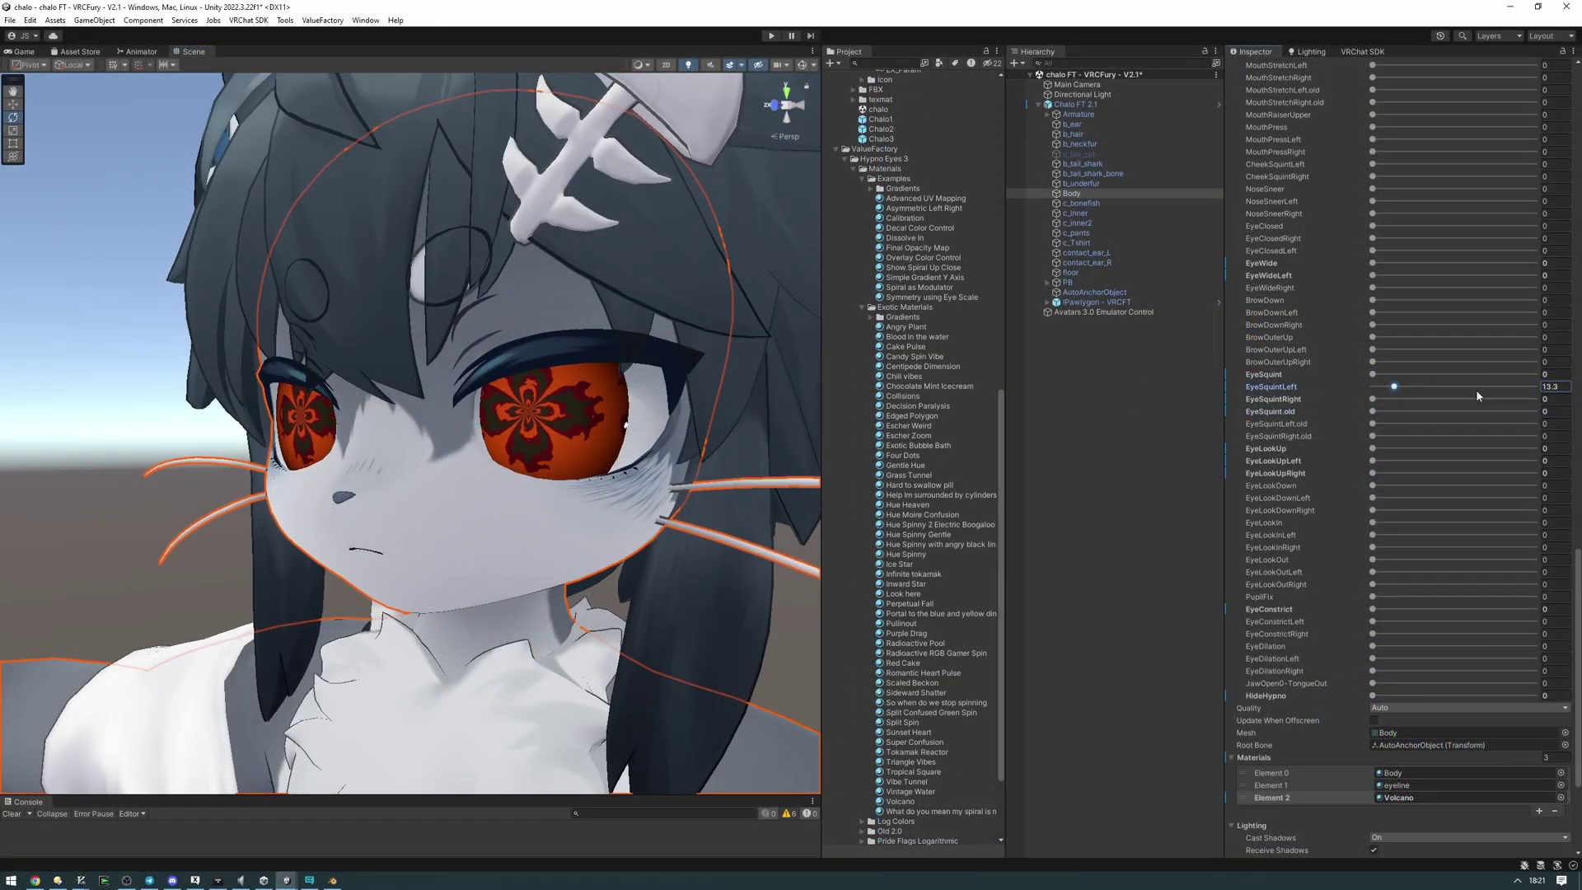
Step: Preview the Body mesh's eye squint, constrict and dilation blendshapes on the hypno eyes and return them to 0
left_click_drag(1477, 391, 1214, 531)
left_click_drag(1374, 609, 1366, 657)
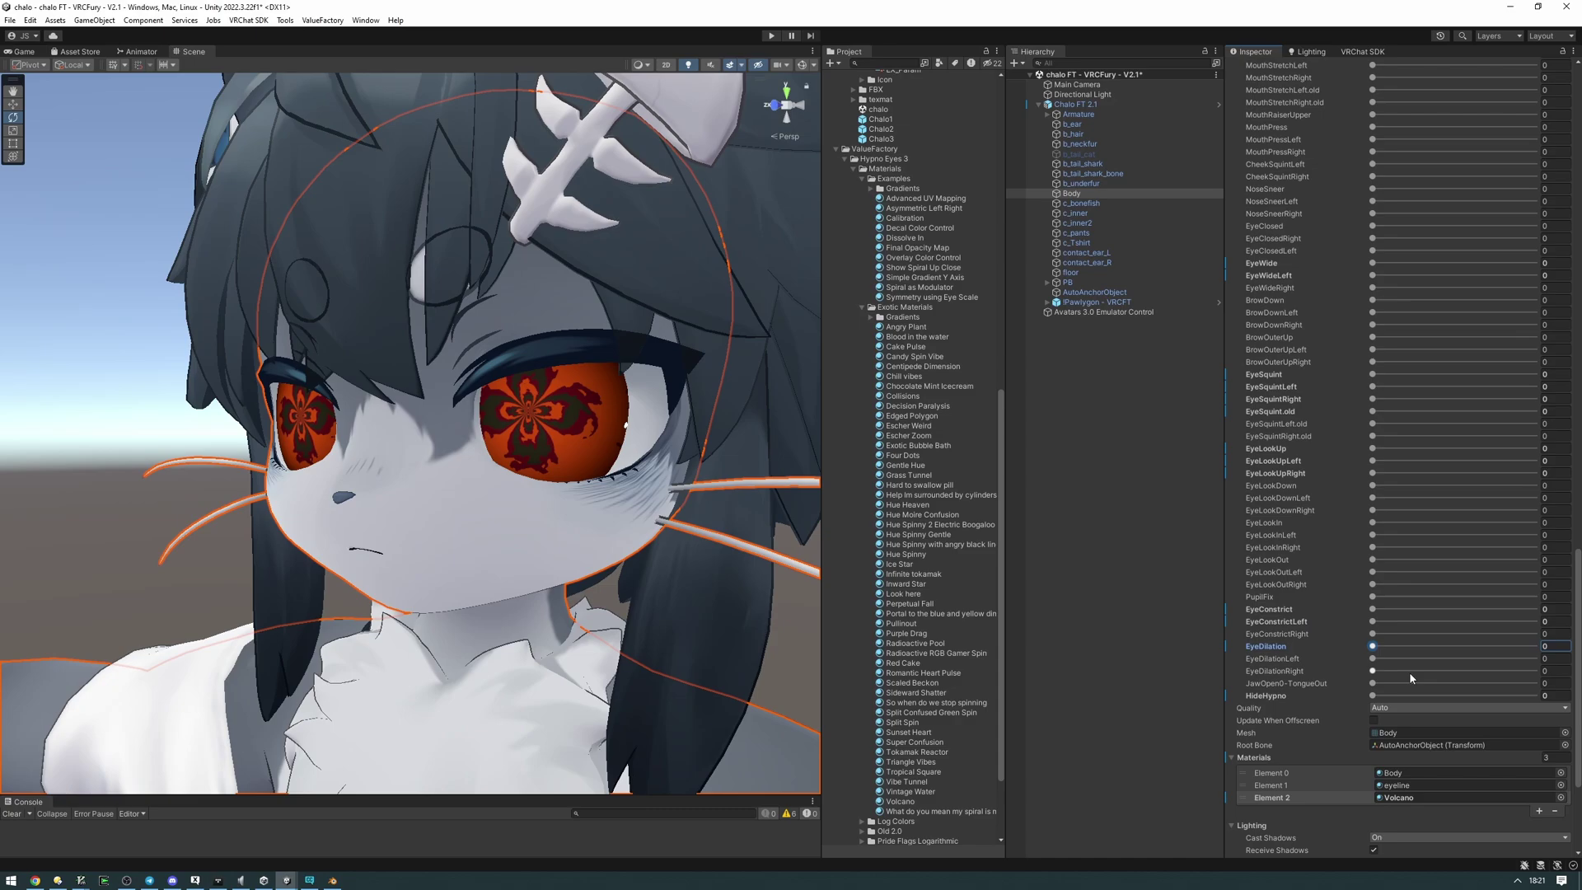
left_click(1372, 671)
mouse_move(1376, 423)
left_mouse_down()
mouse_move(1513, 423)
mouse_move(1372, 423)
left_mouse_up()
left_click(1372, 435)
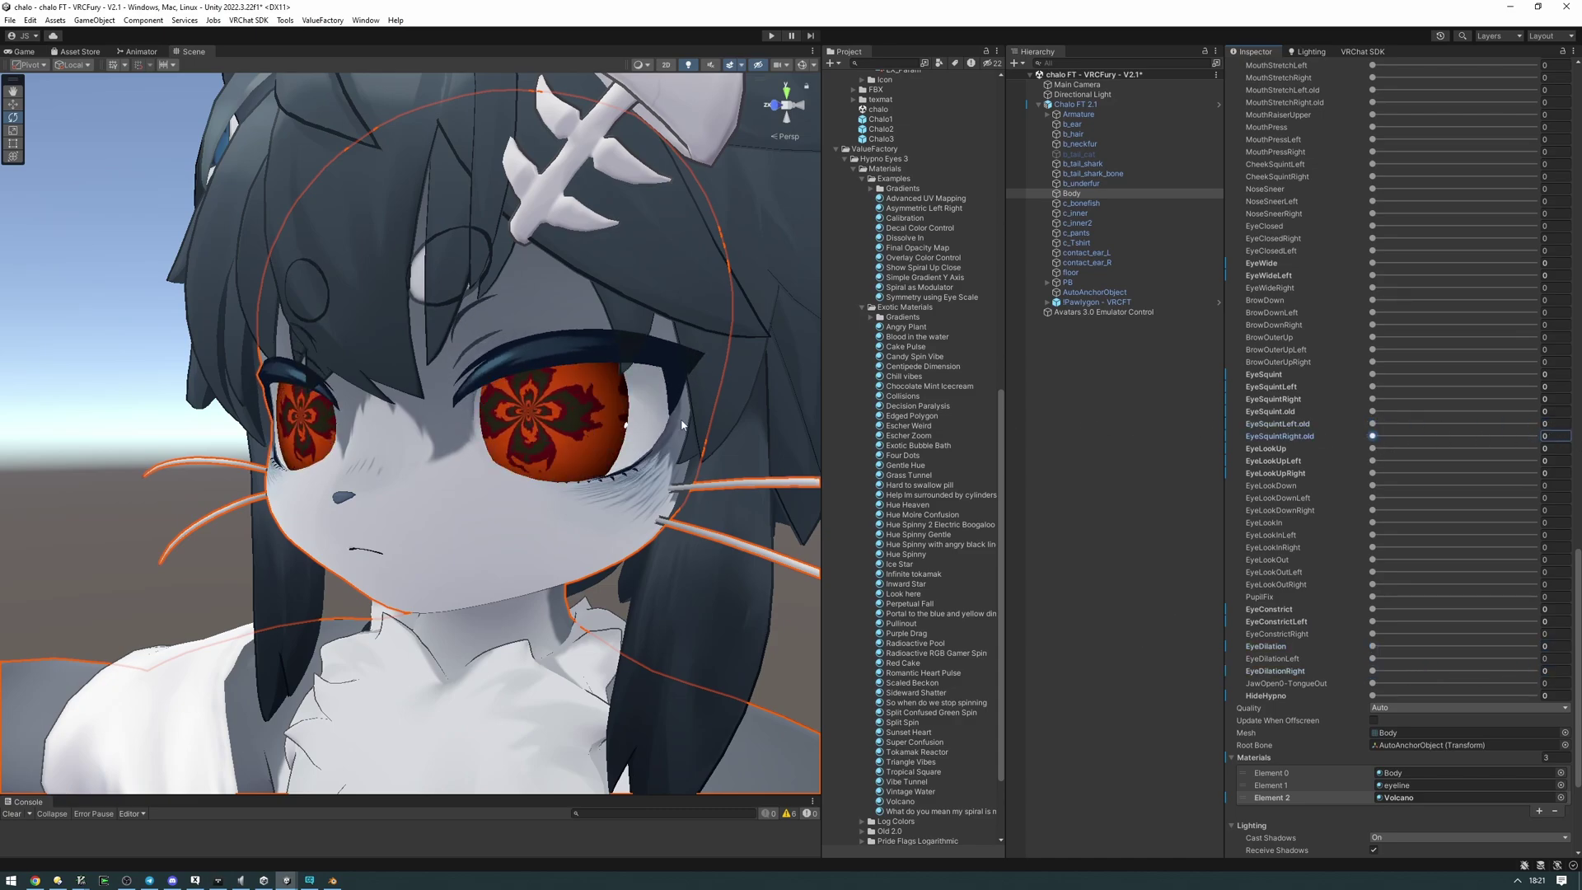
scroll(494, 422, "down", 3)
left_click_drag(379, 425, 427, 415, "alt")
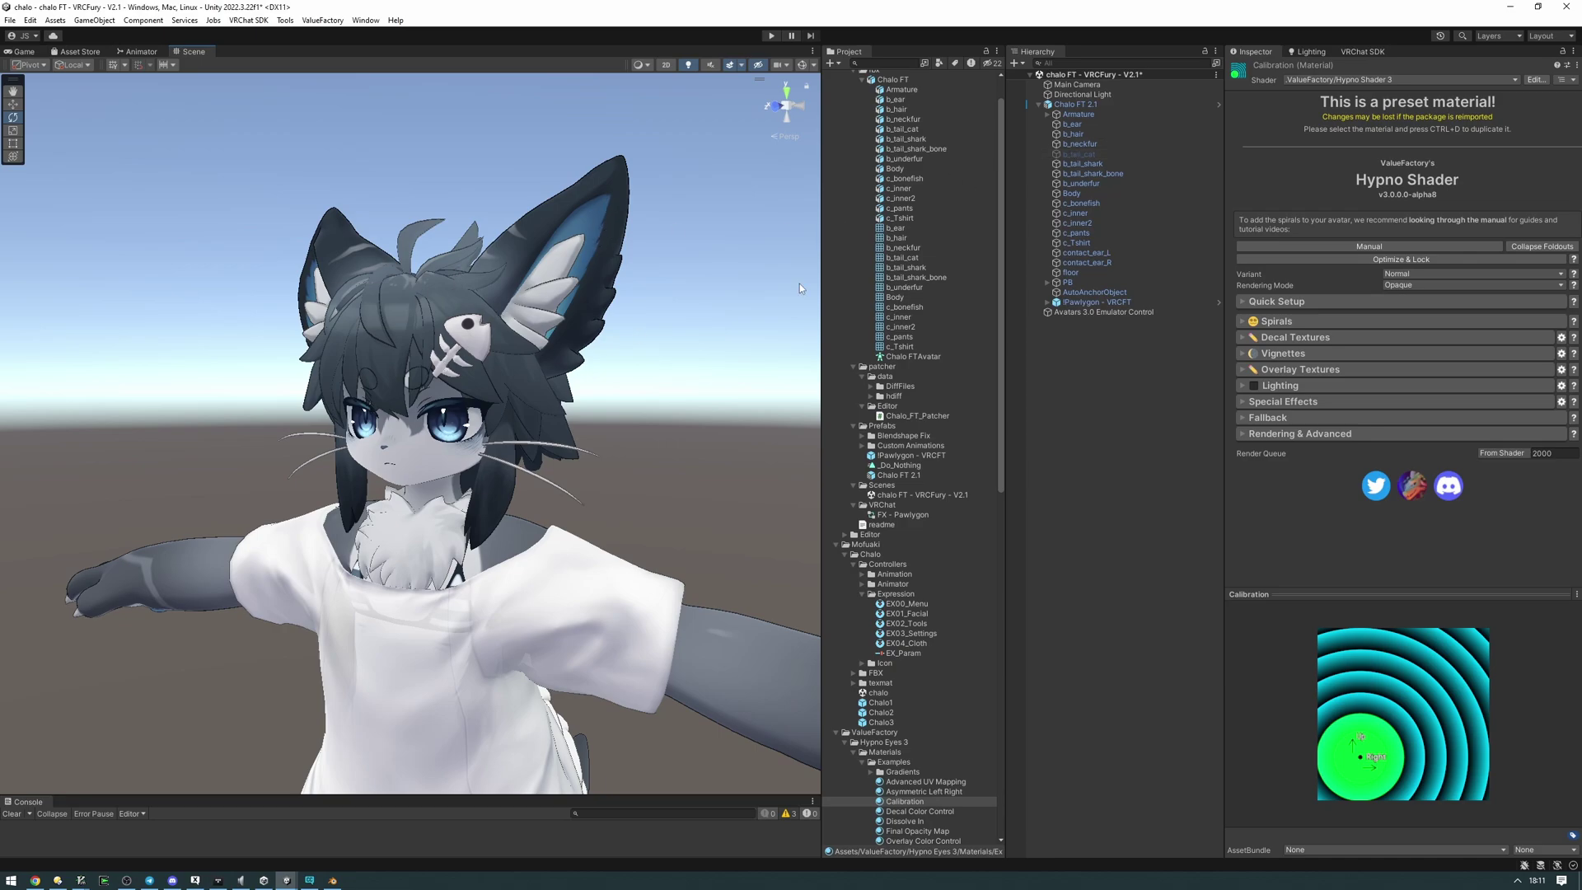
Step: Trace the avatar's Body object to its mesh asset and select the parent Chalo FT model in the project
left_click(1089, 105)
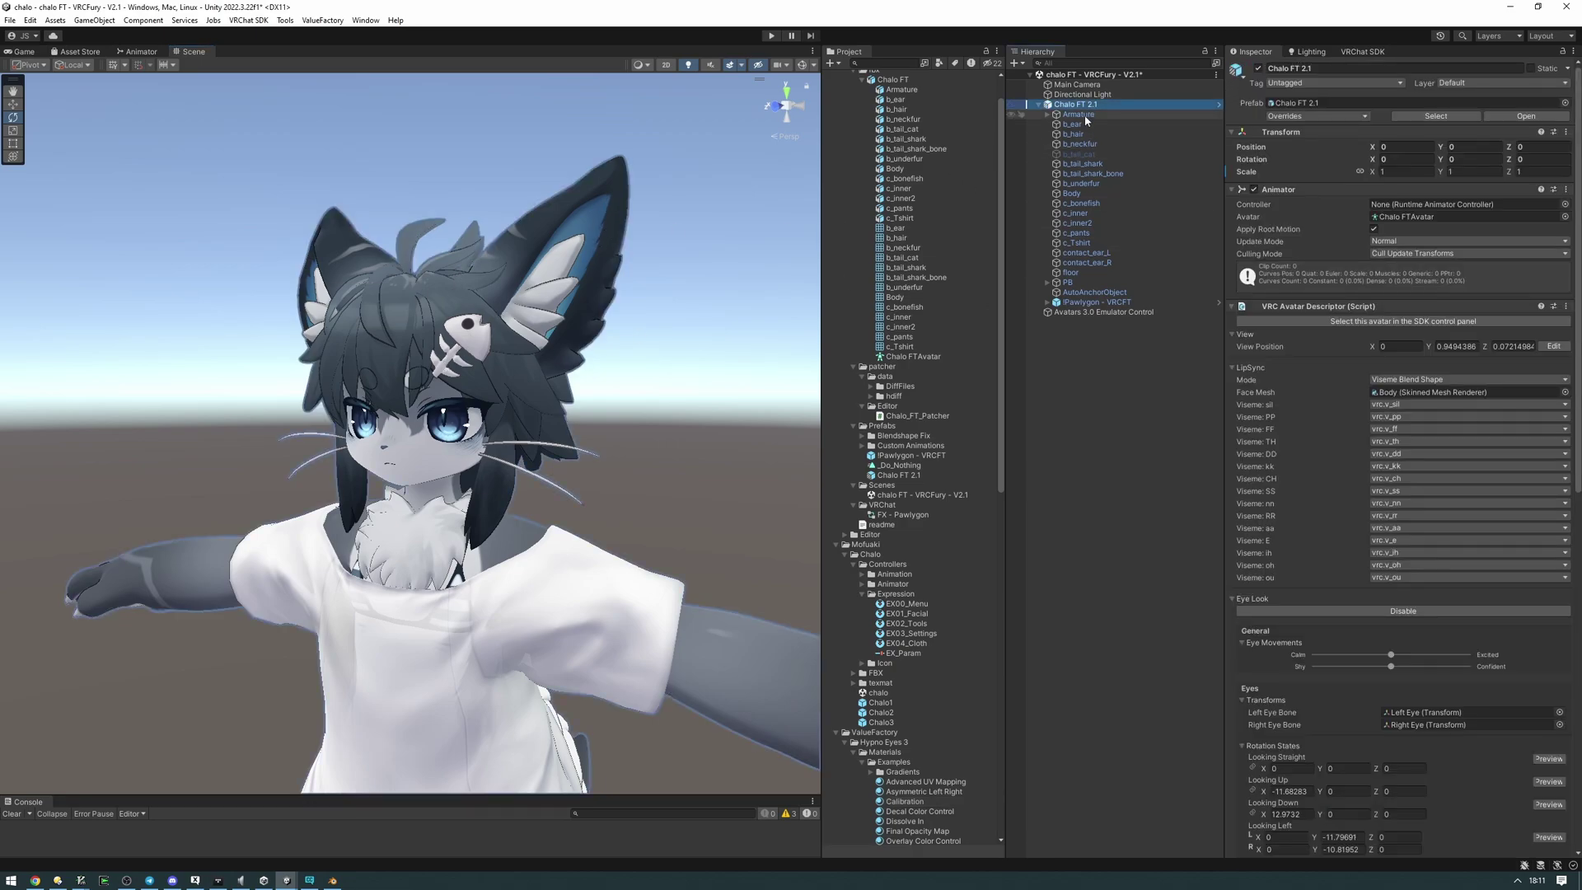
left_click(1079, 194)
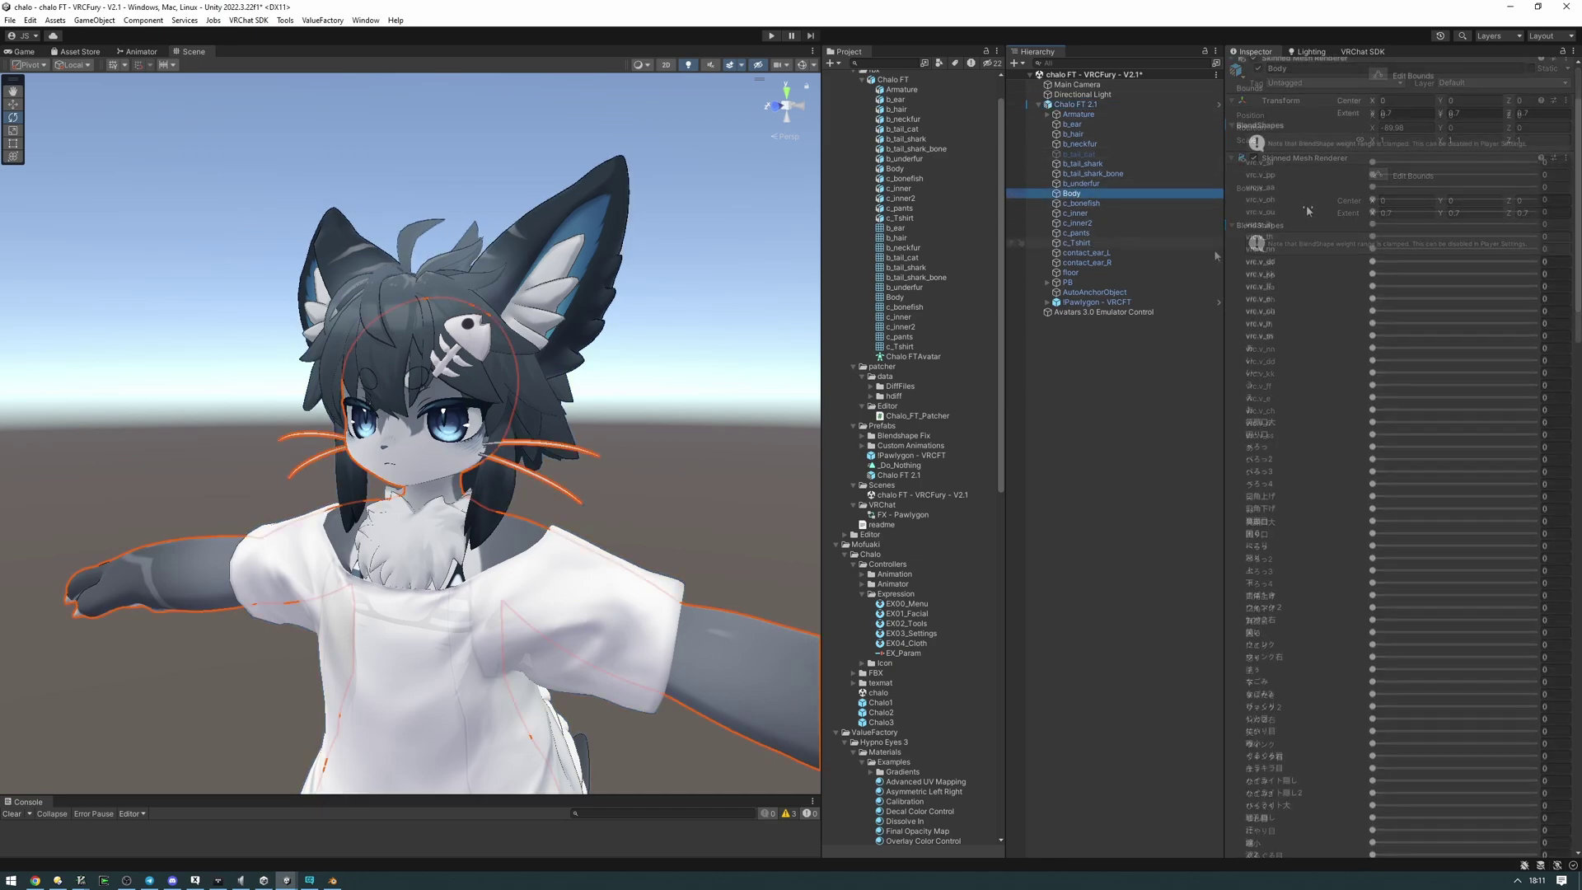
left_click(1451, 264)
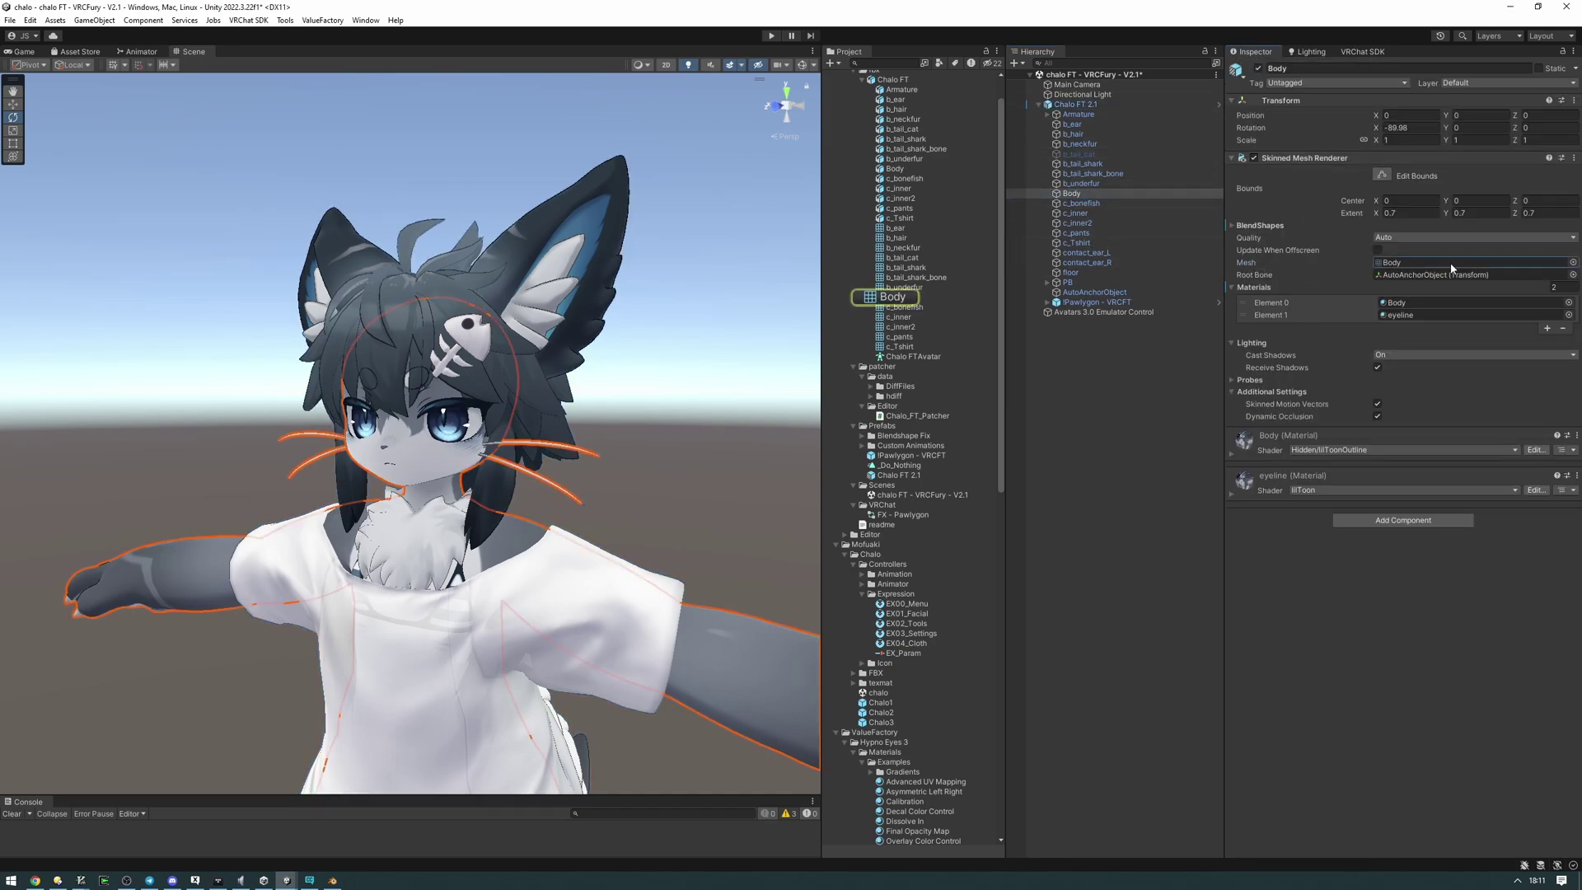
scroll(869, 293, "up", 2)
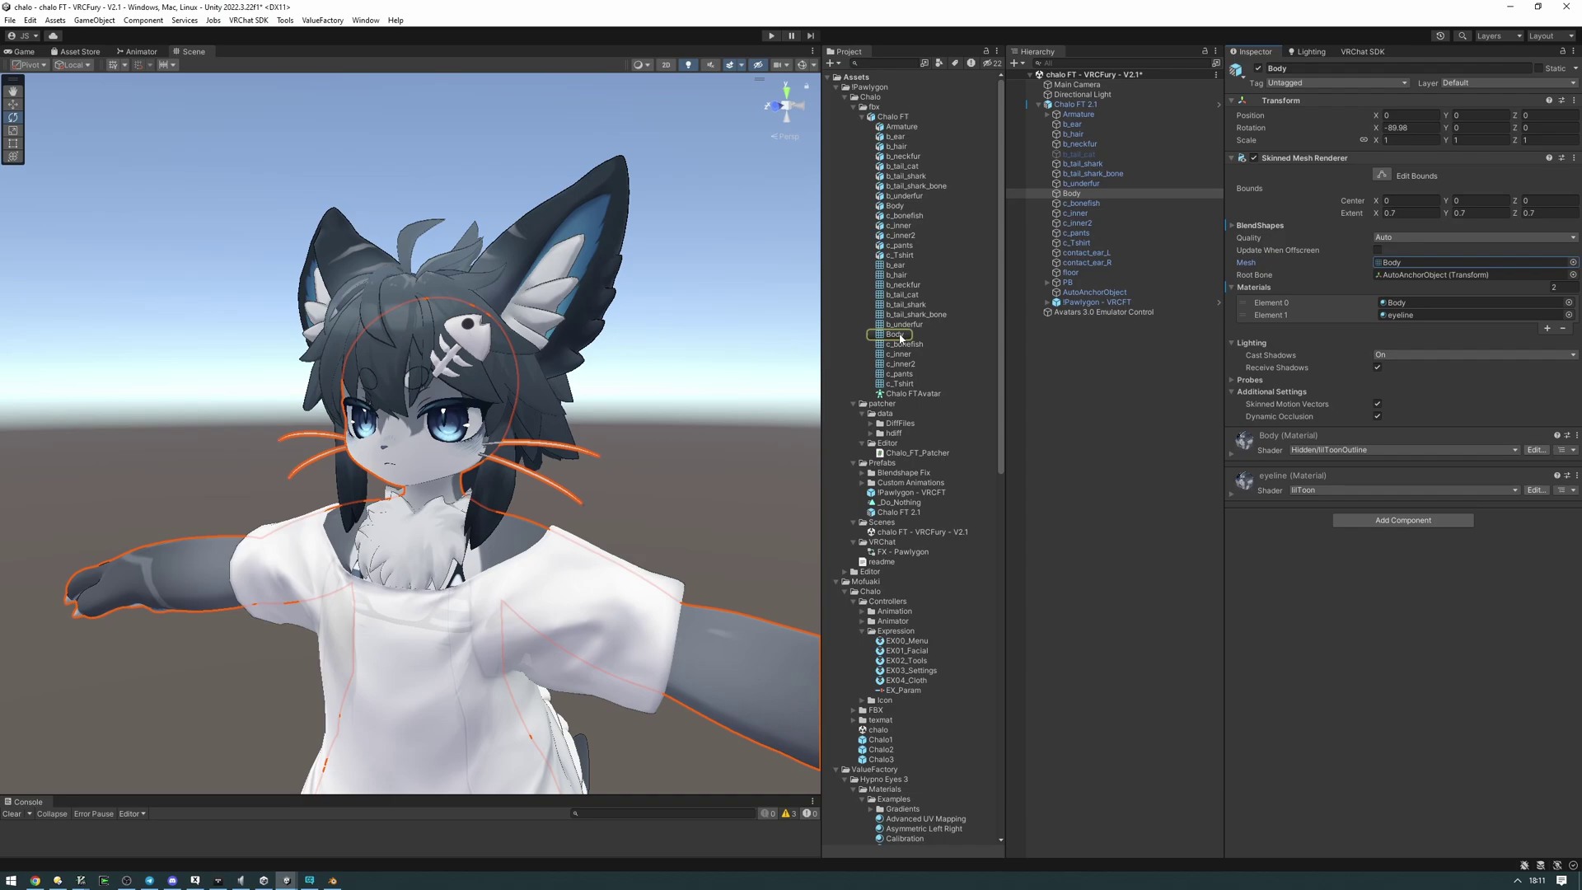
left_click(902, 335)
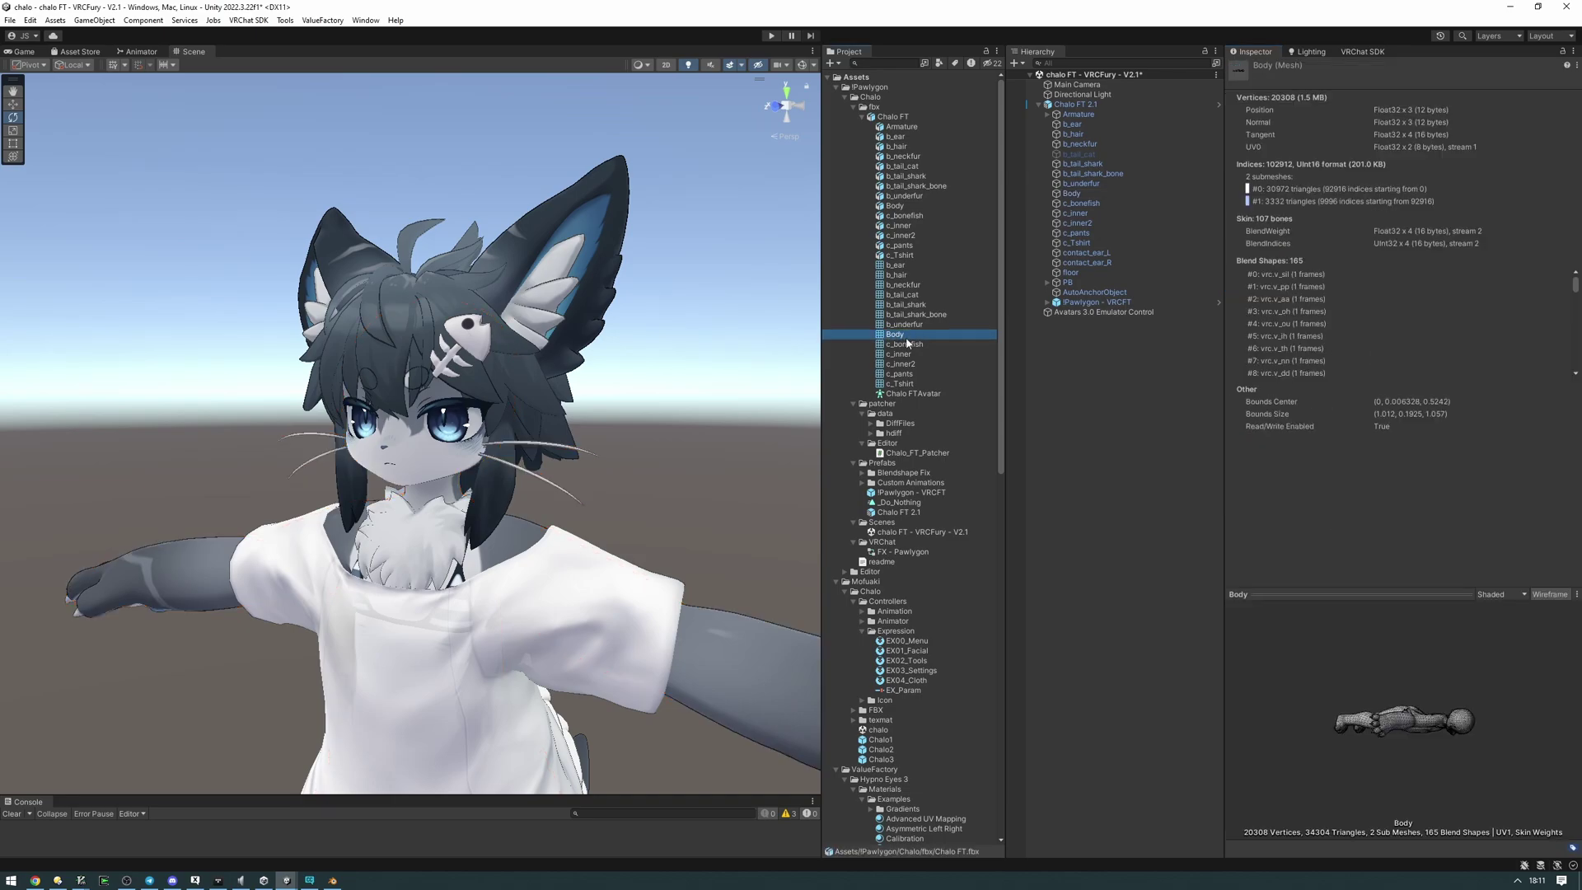
left_click(880, 120)
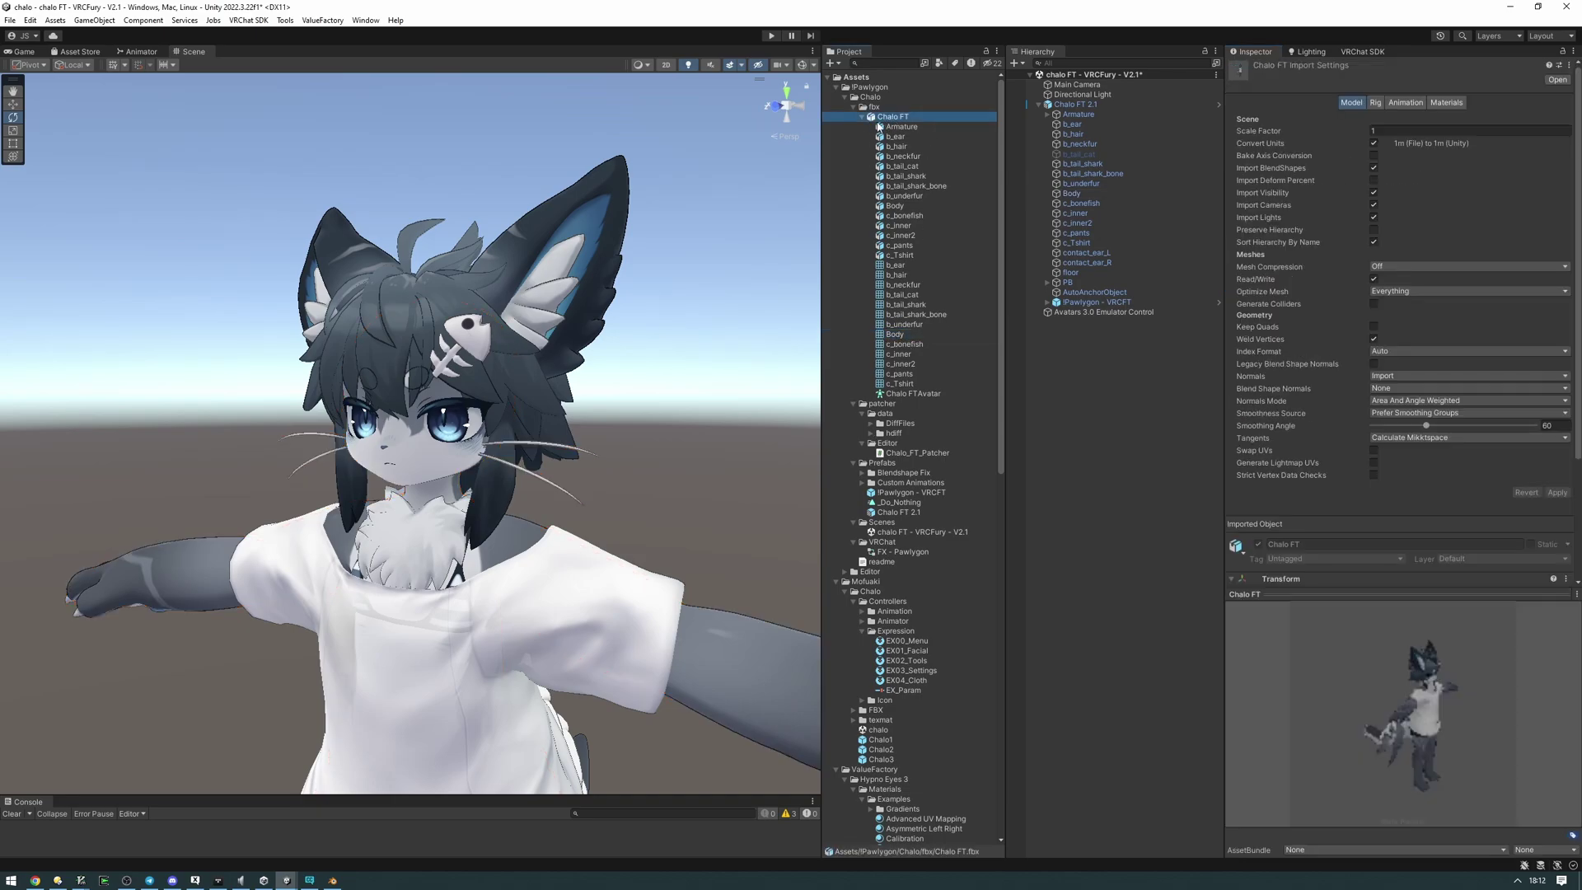
Step: Set up a package export containing only Chalo FT.fbx without dependencies, and close it without exporting
right_click(891, 123)
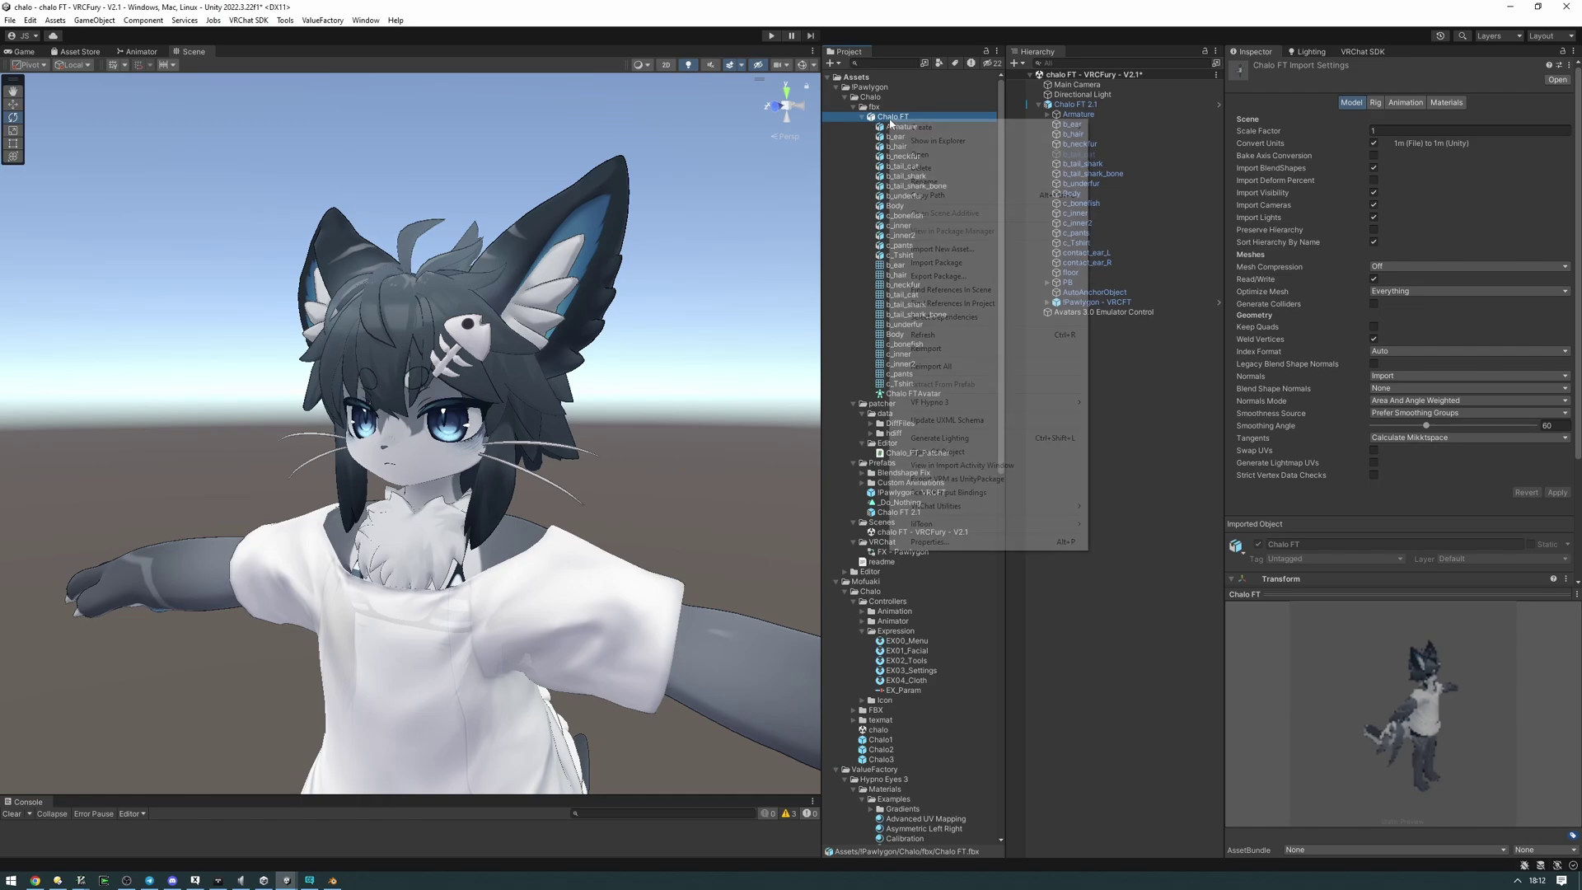
left_click(953, 277)
left_click(731, 675)
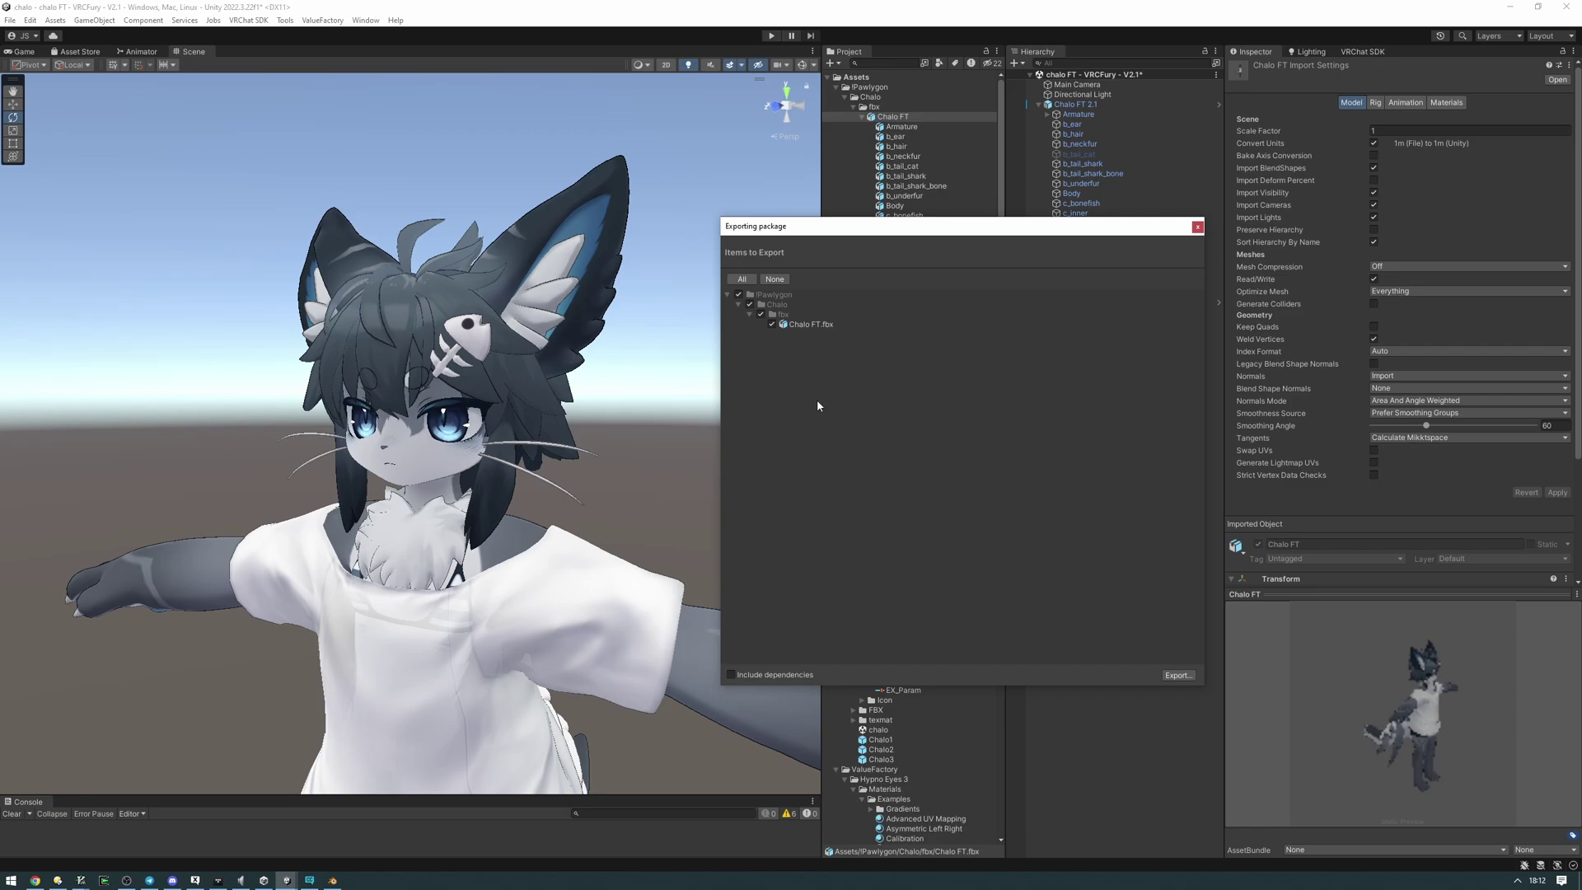
left_click(811, 325)
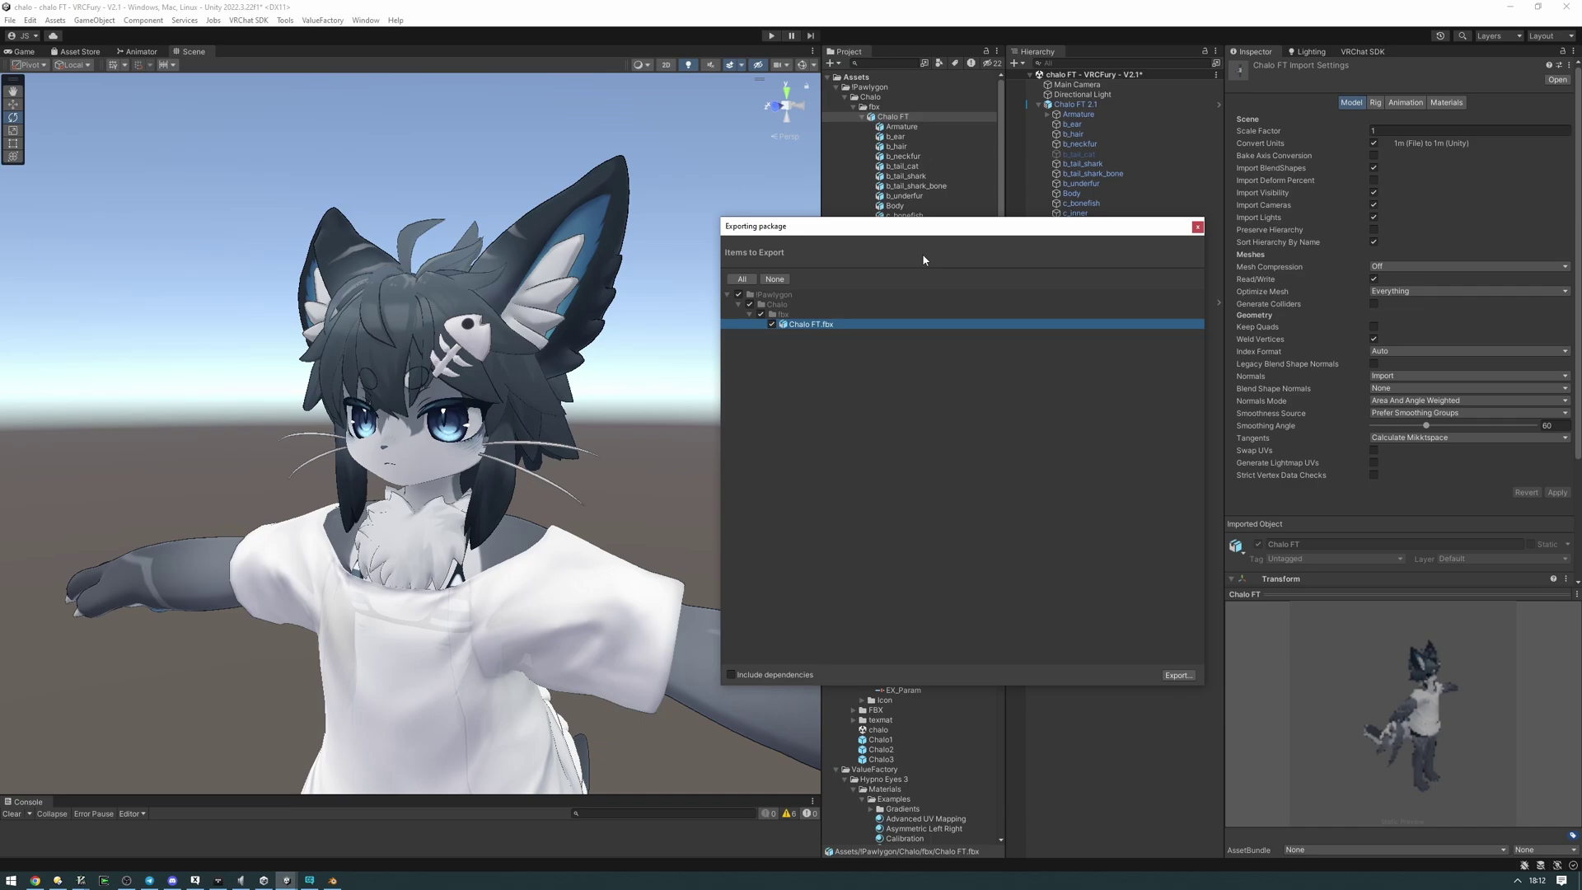
left_click_drag(967, 231, 980, 252)
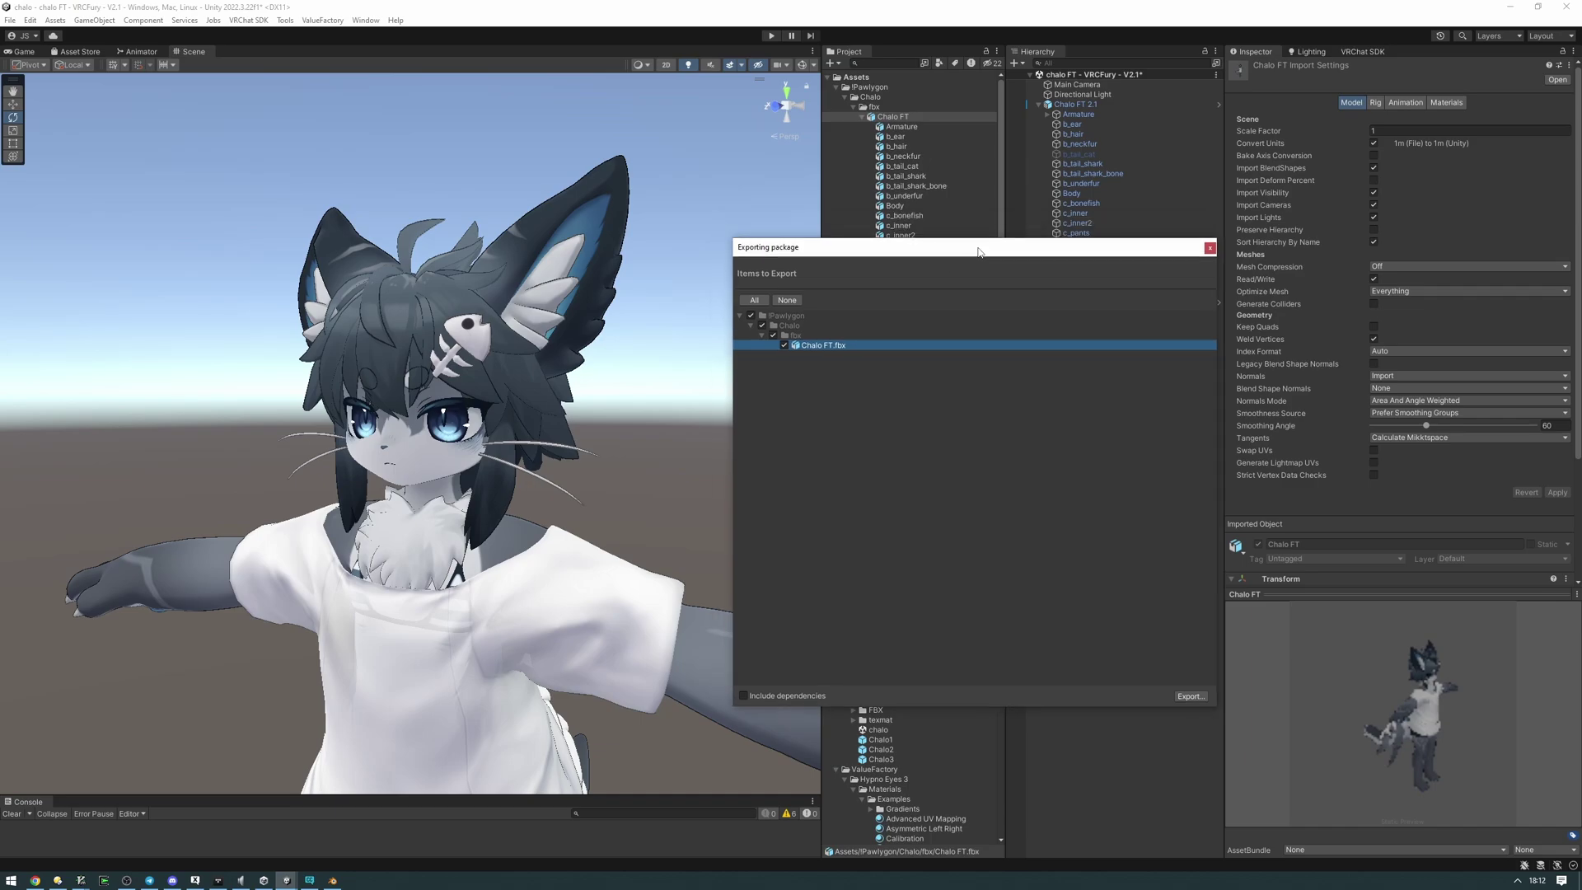
left_click_drag(980, 252, 960, 258)
left_click(783, 322)
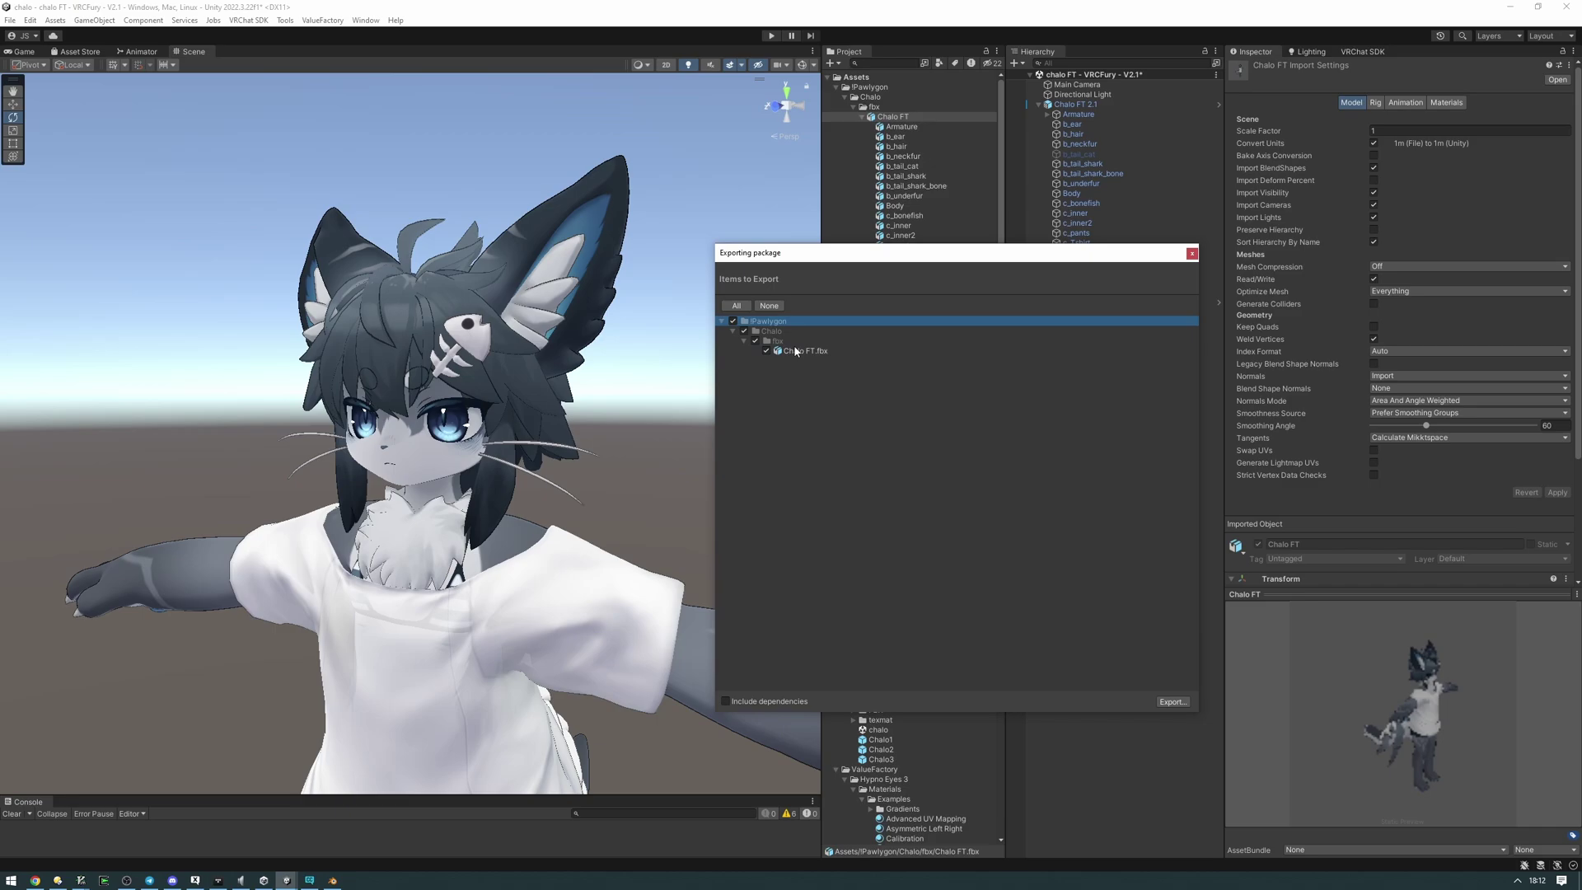
key("Escape")
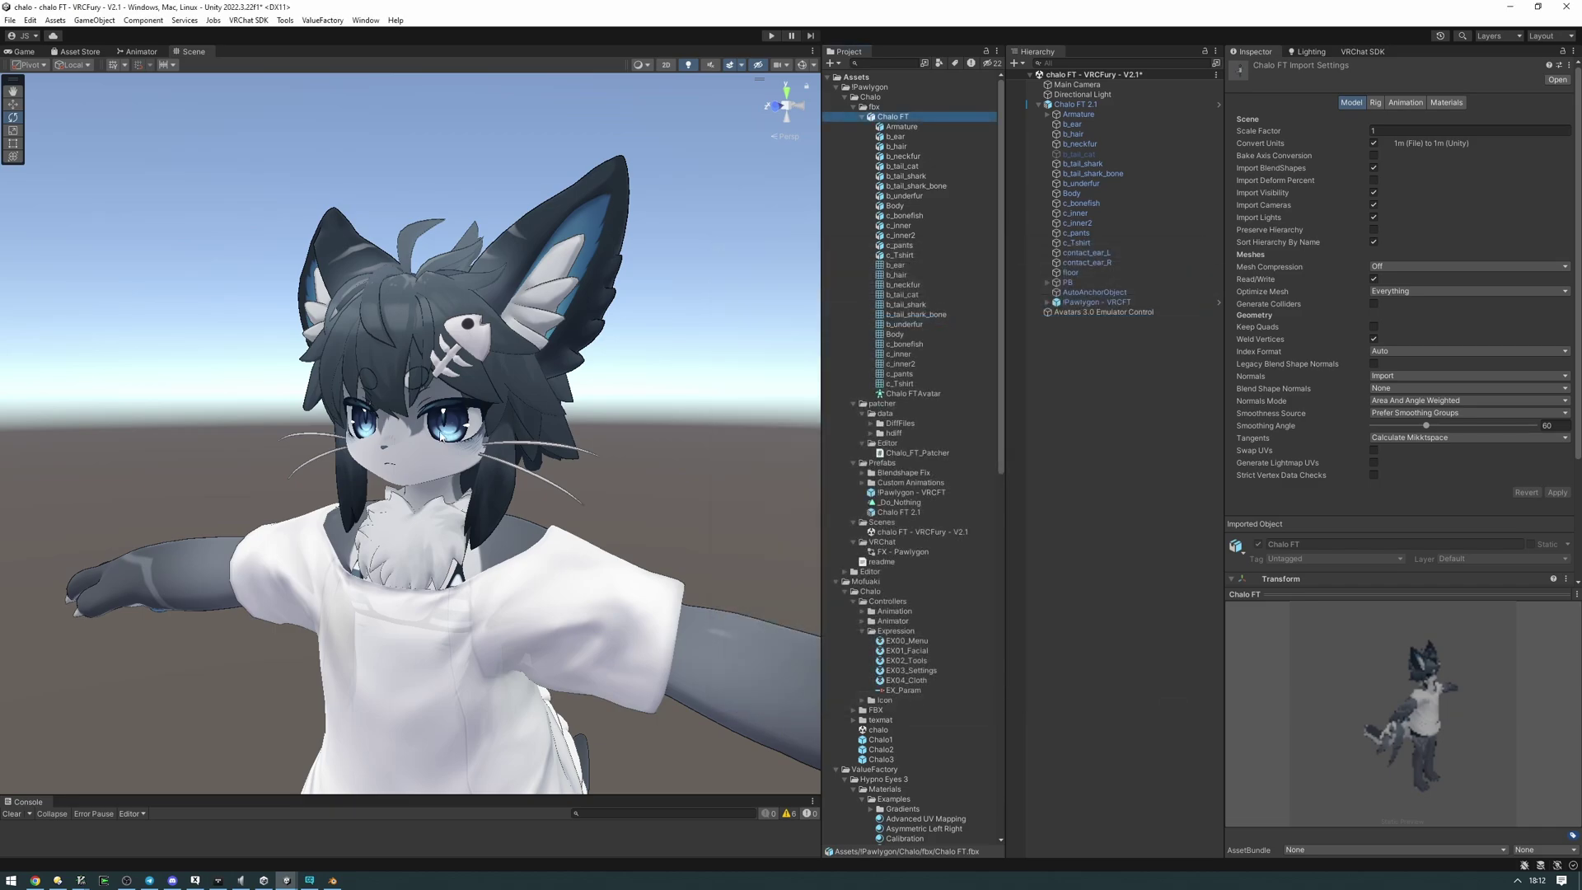
Step: Switch to Blender and select the Body mesh of the imported avatar
key("alt+Tab")
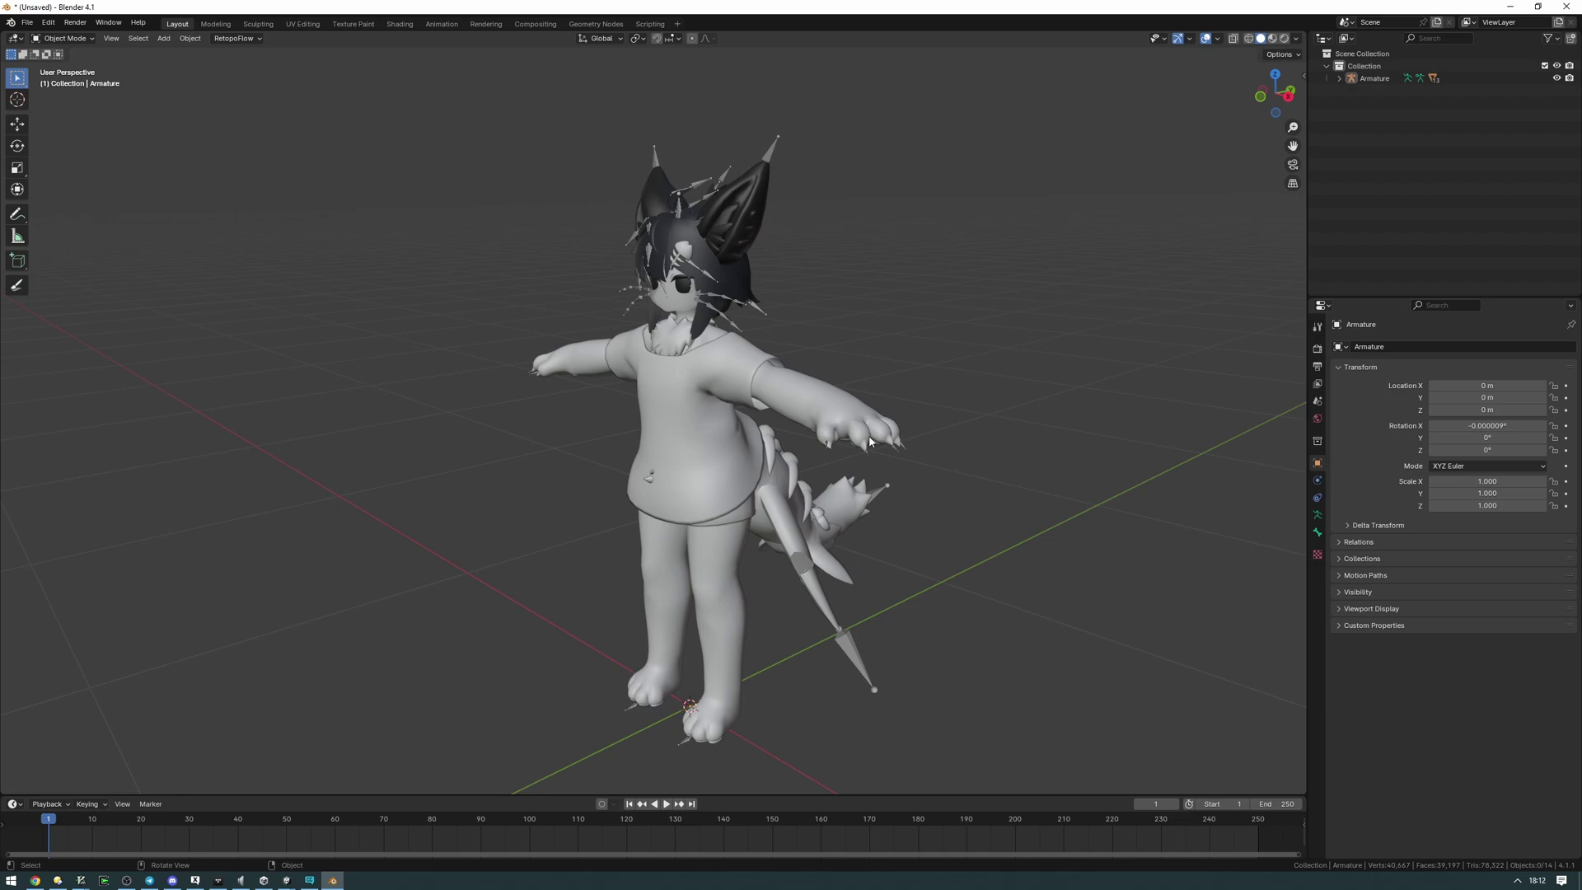
middle_click_drag(692, 282, 686, 337, "shift")
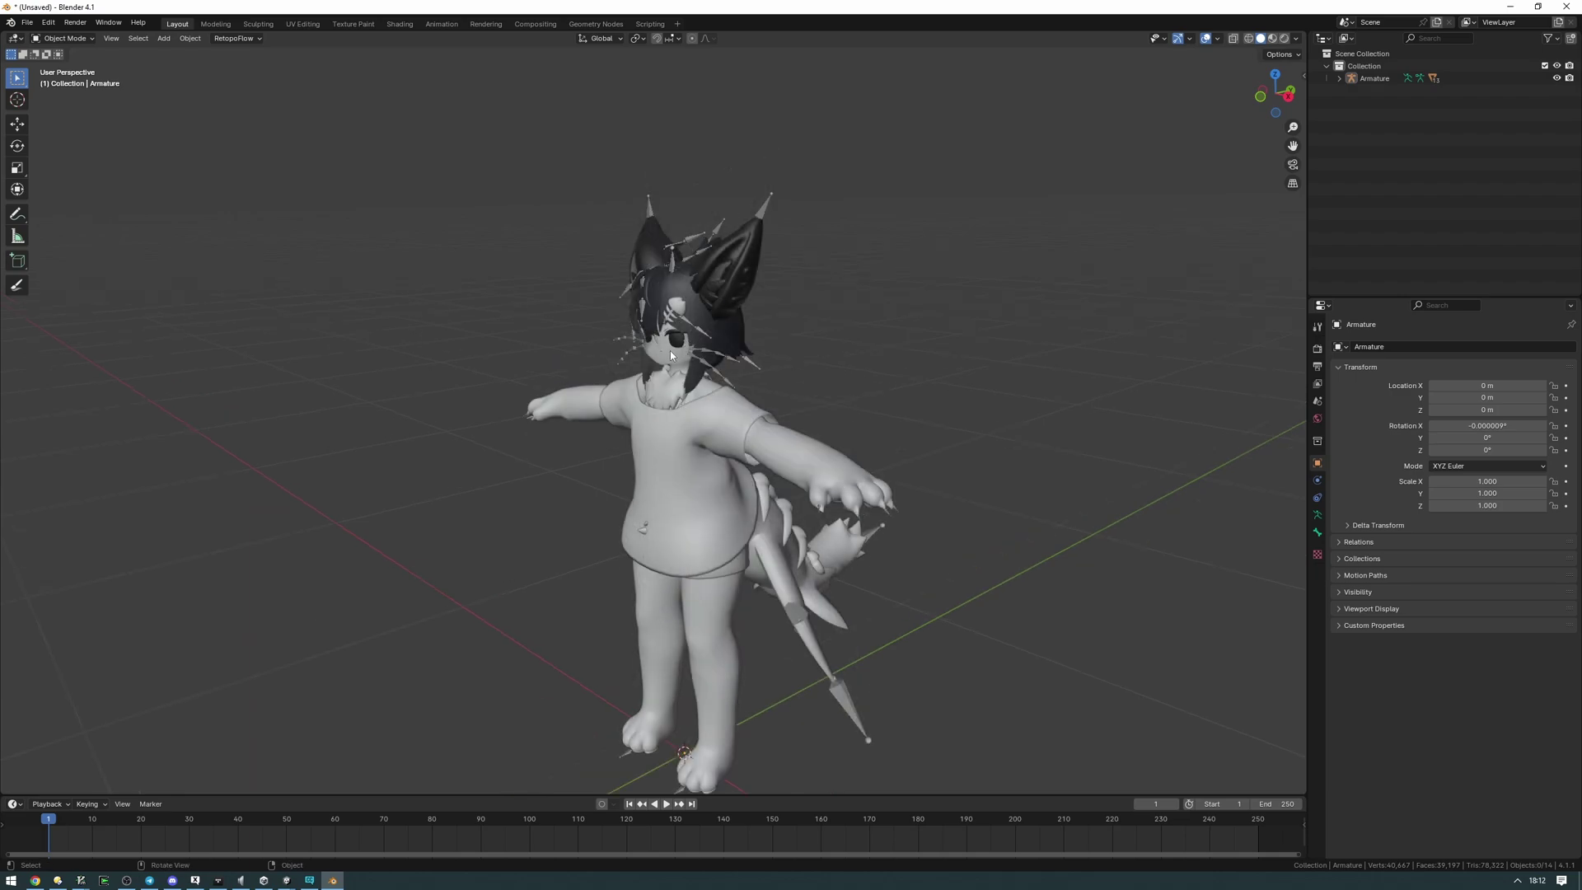
scroll(668, 343, "up", 8)
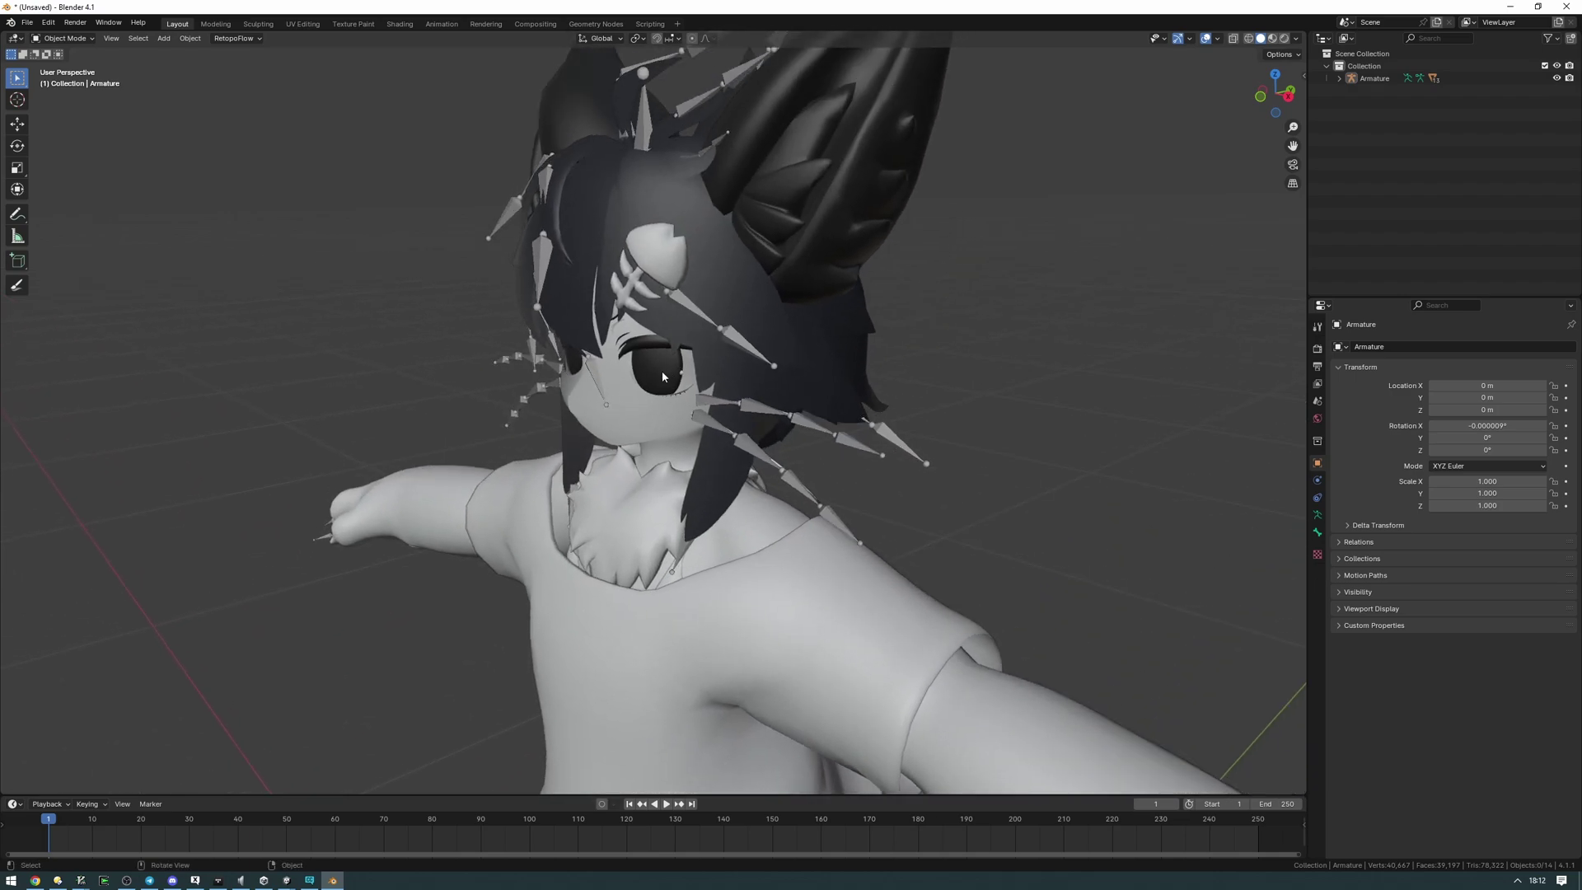
left_click(769, 363)
scroll(766, 369, "up", 2)
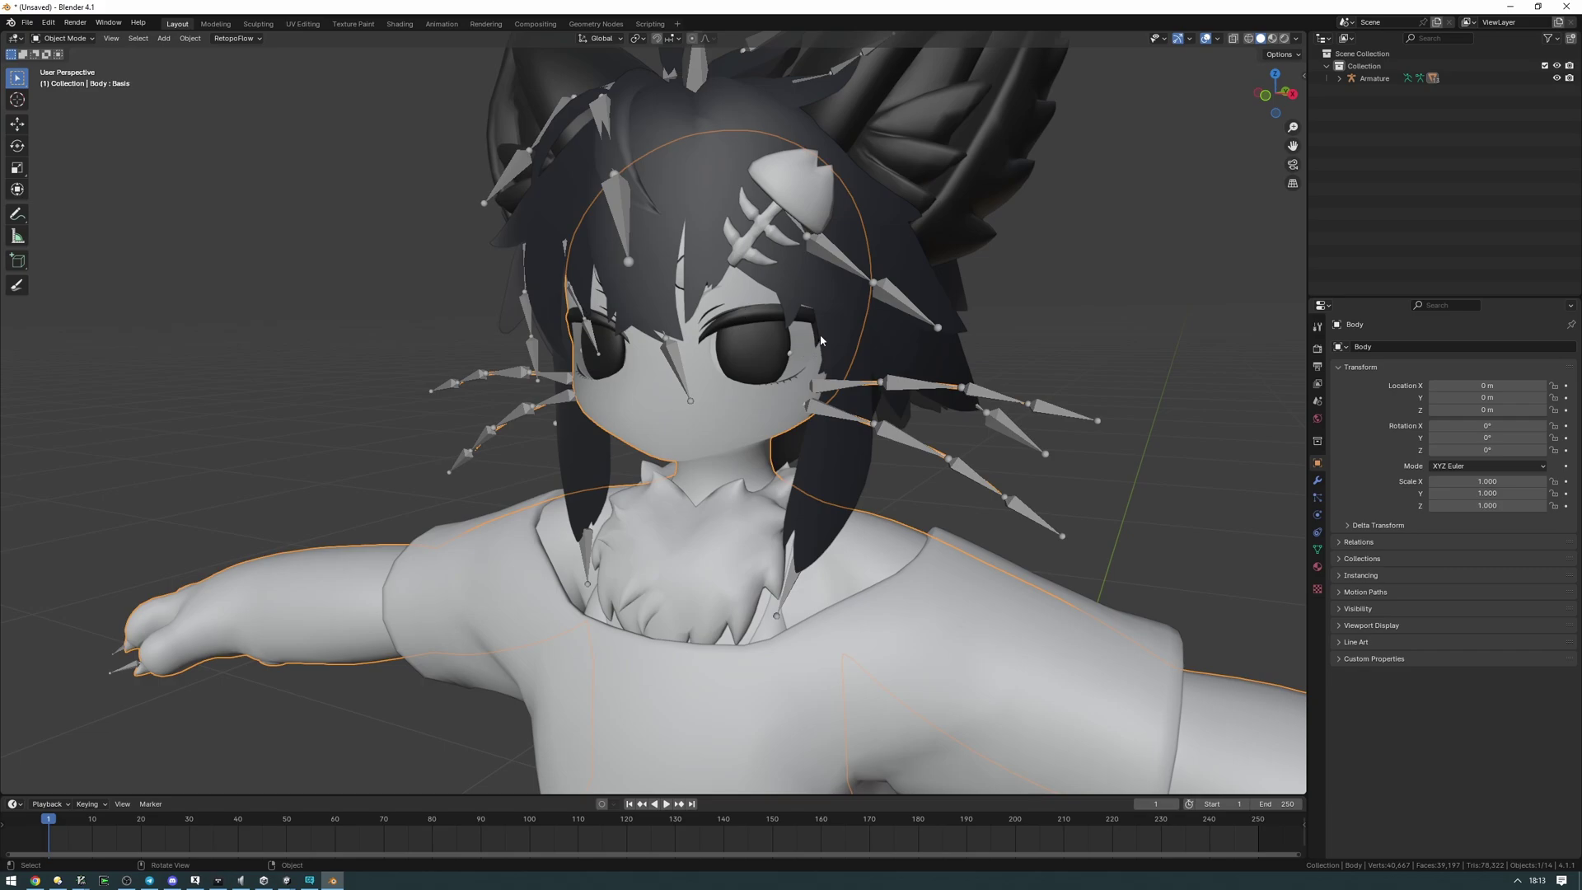
Step: Add a third material slot to the Body mesh and create a new material in it named HypnoEyes
left_click(1317, 569)
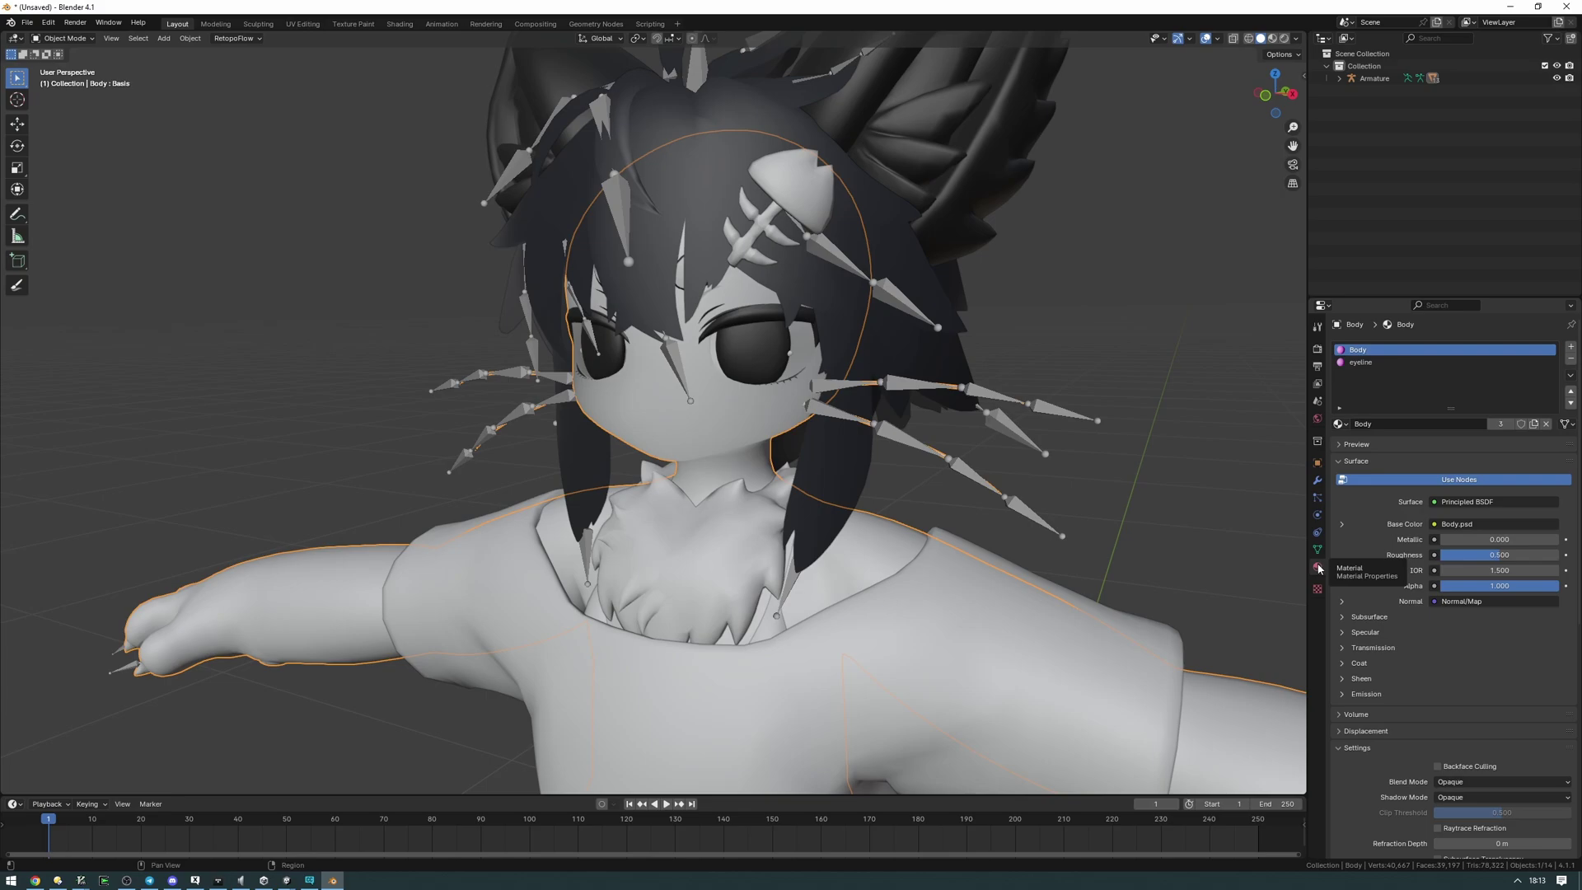
left_click(1571, 348)
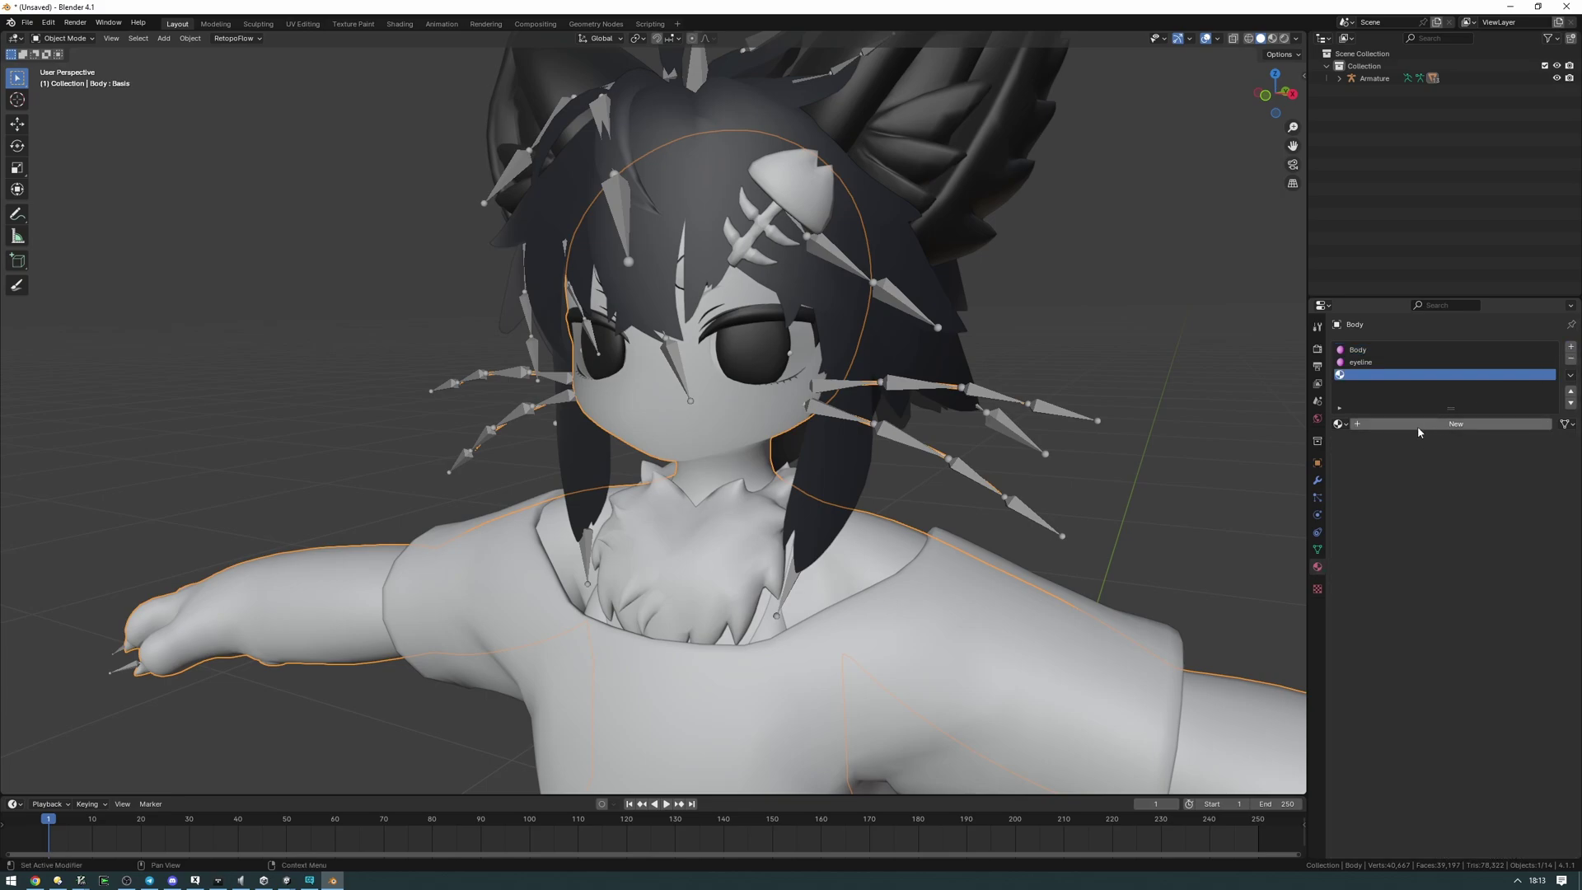
left_click(1417, 427)
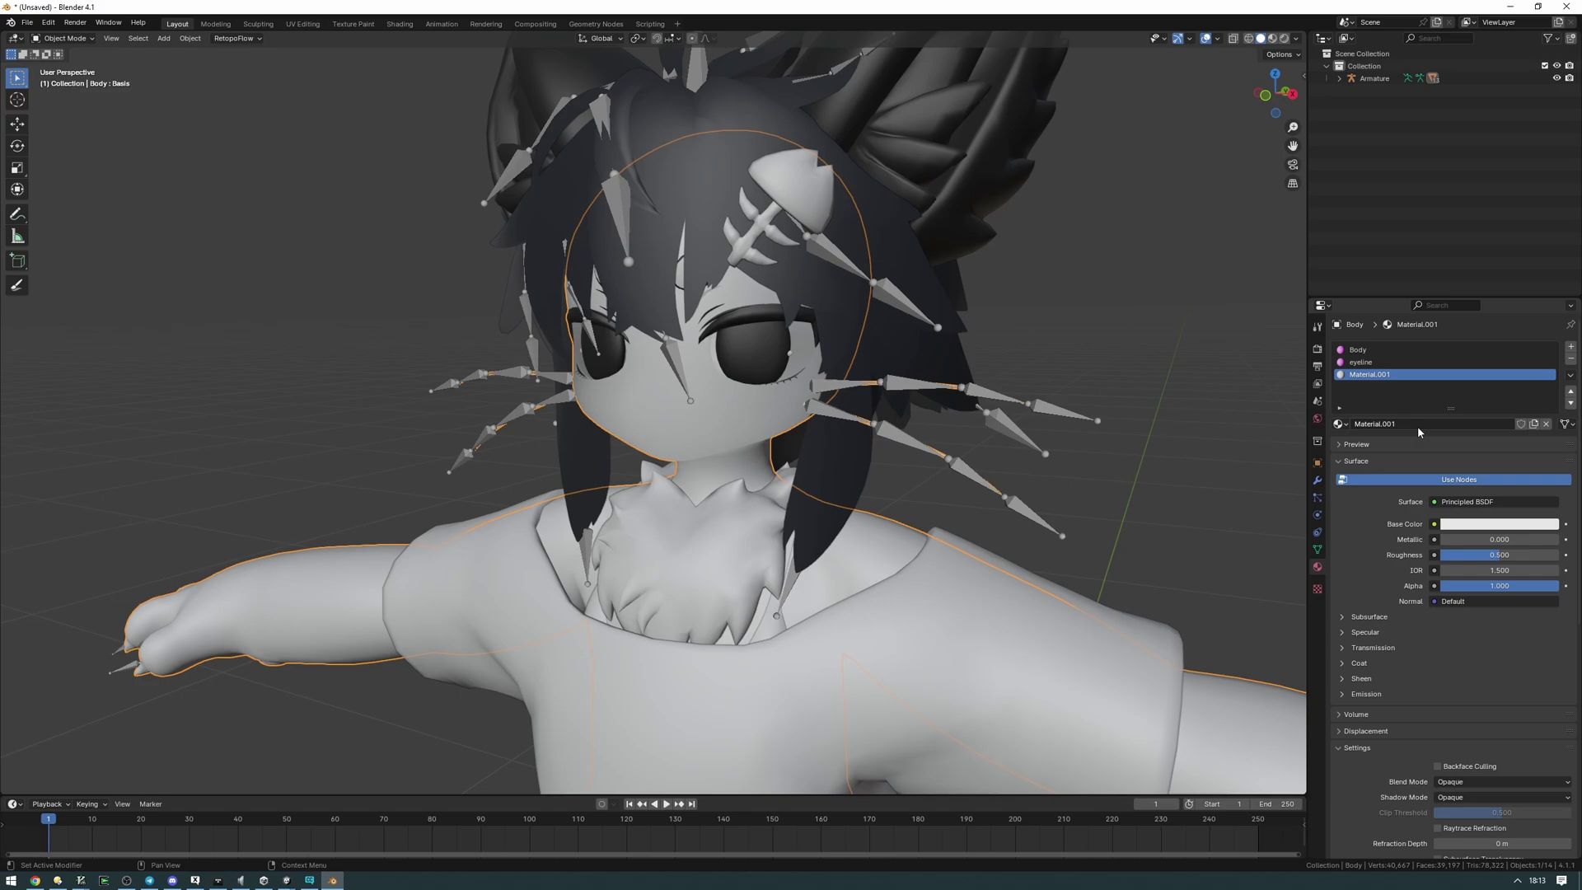
double_click(1389, 374)
type("HypnoEyes")
key("Return")
Step: Enter Edit Mode on the Body mesh and select all linked geometry of both irises
scroll(674, 436, "up", 3)
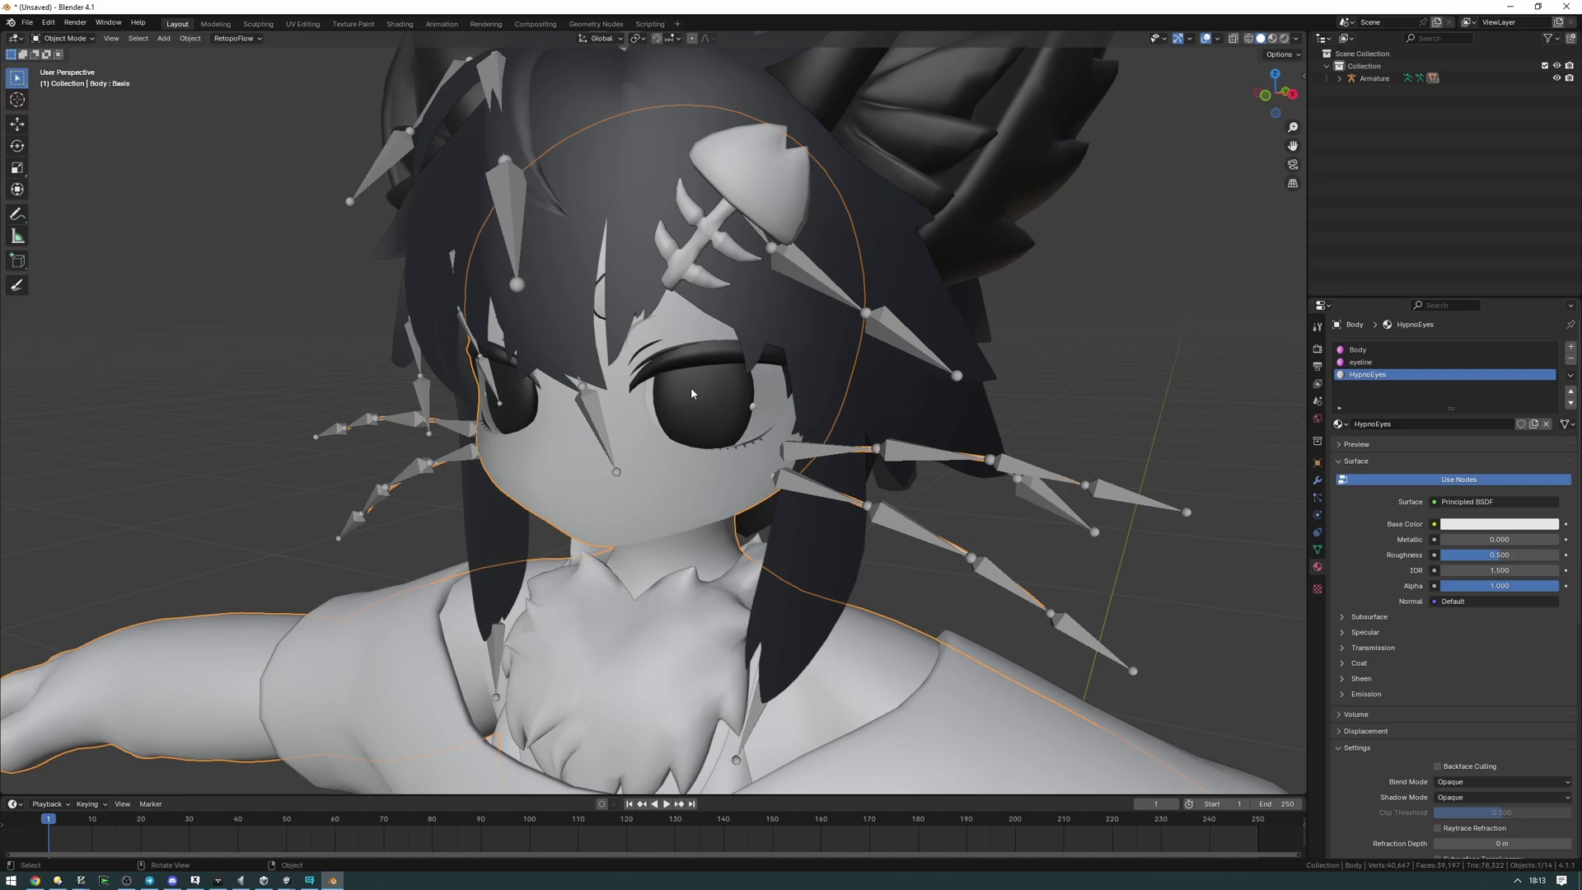
key("ctrl+Tab")
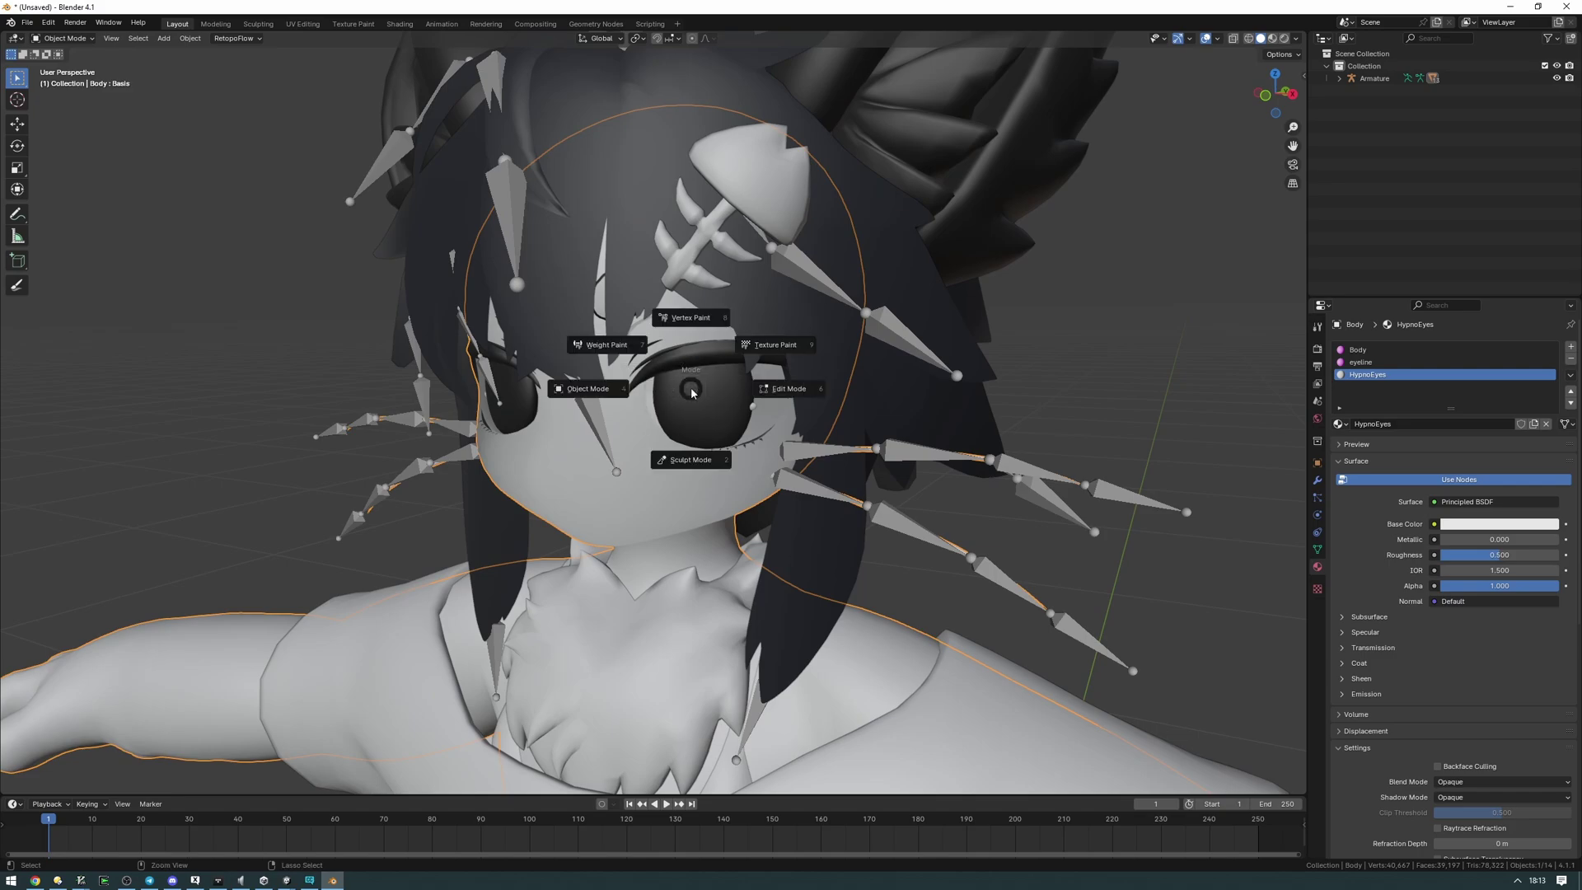
left_click(787, 394)
middle_click_drag(788, 394, 811, 393)
left_click(1219, 278)
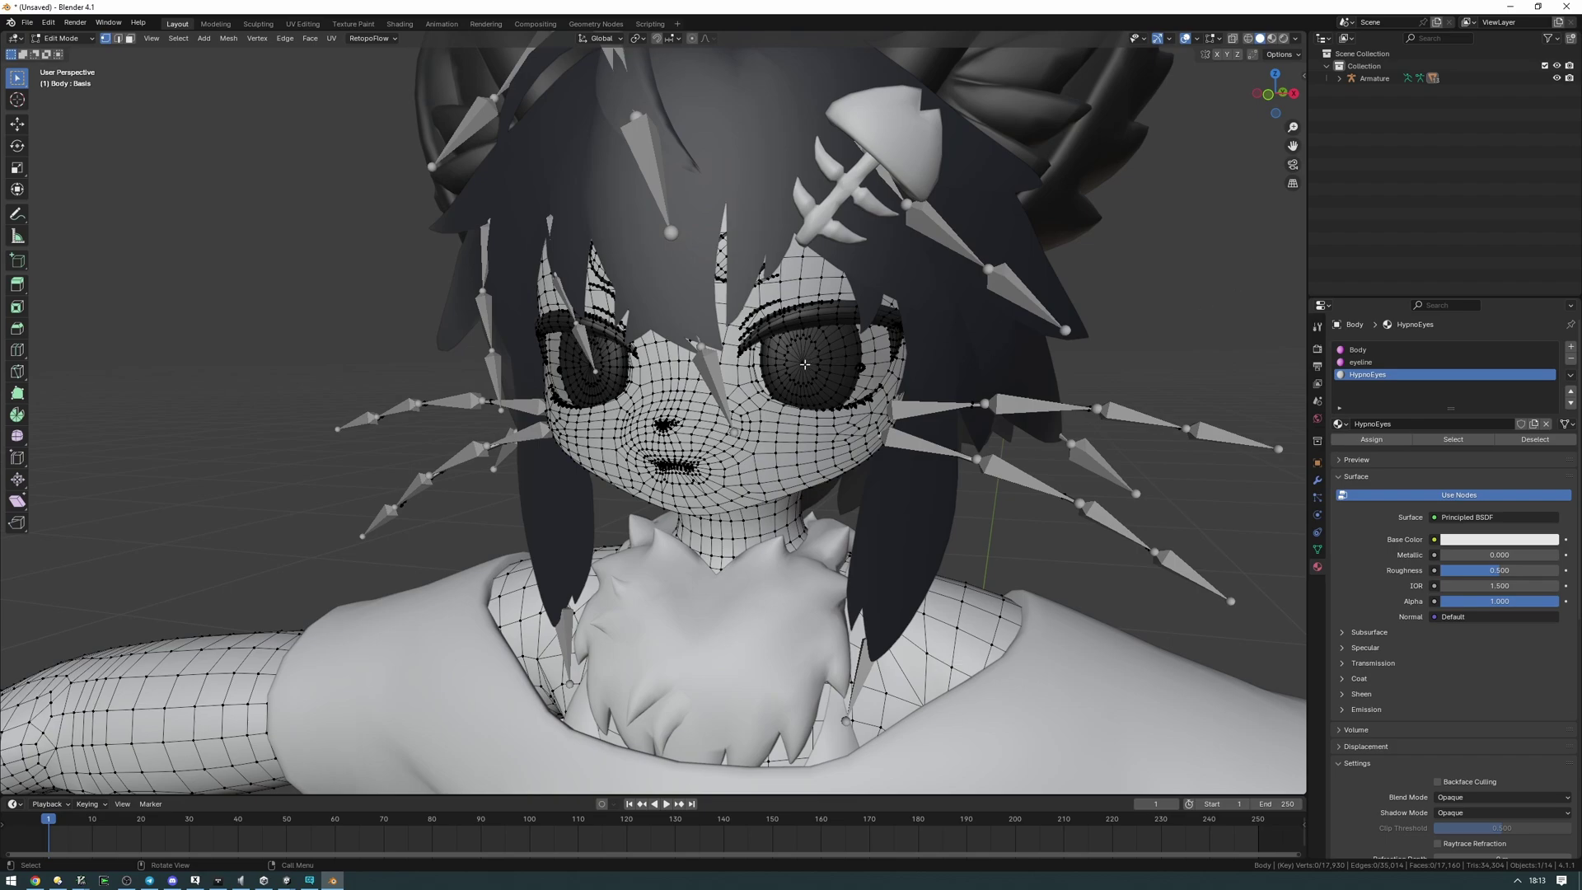
key("l")
key("l")
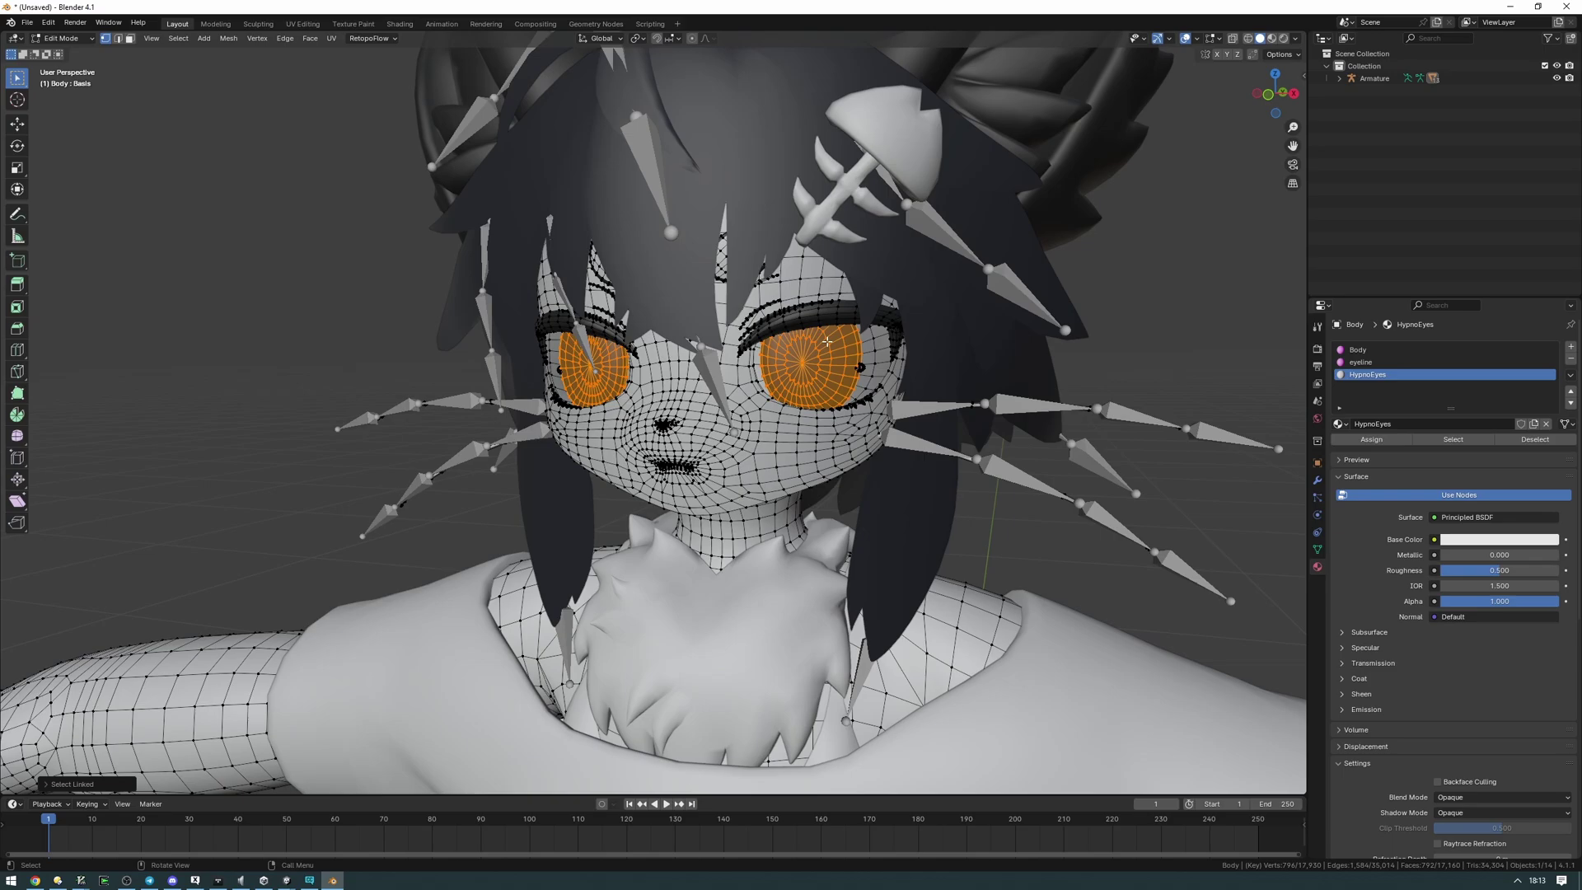
Step: Try box-selecting different patches of the iris geometry on the character's left eye
left_click_drag(814, 340, 844, 386)
middle_click_drag(836, 375, 775, 359)
scroll(742, 338, "up", 6)
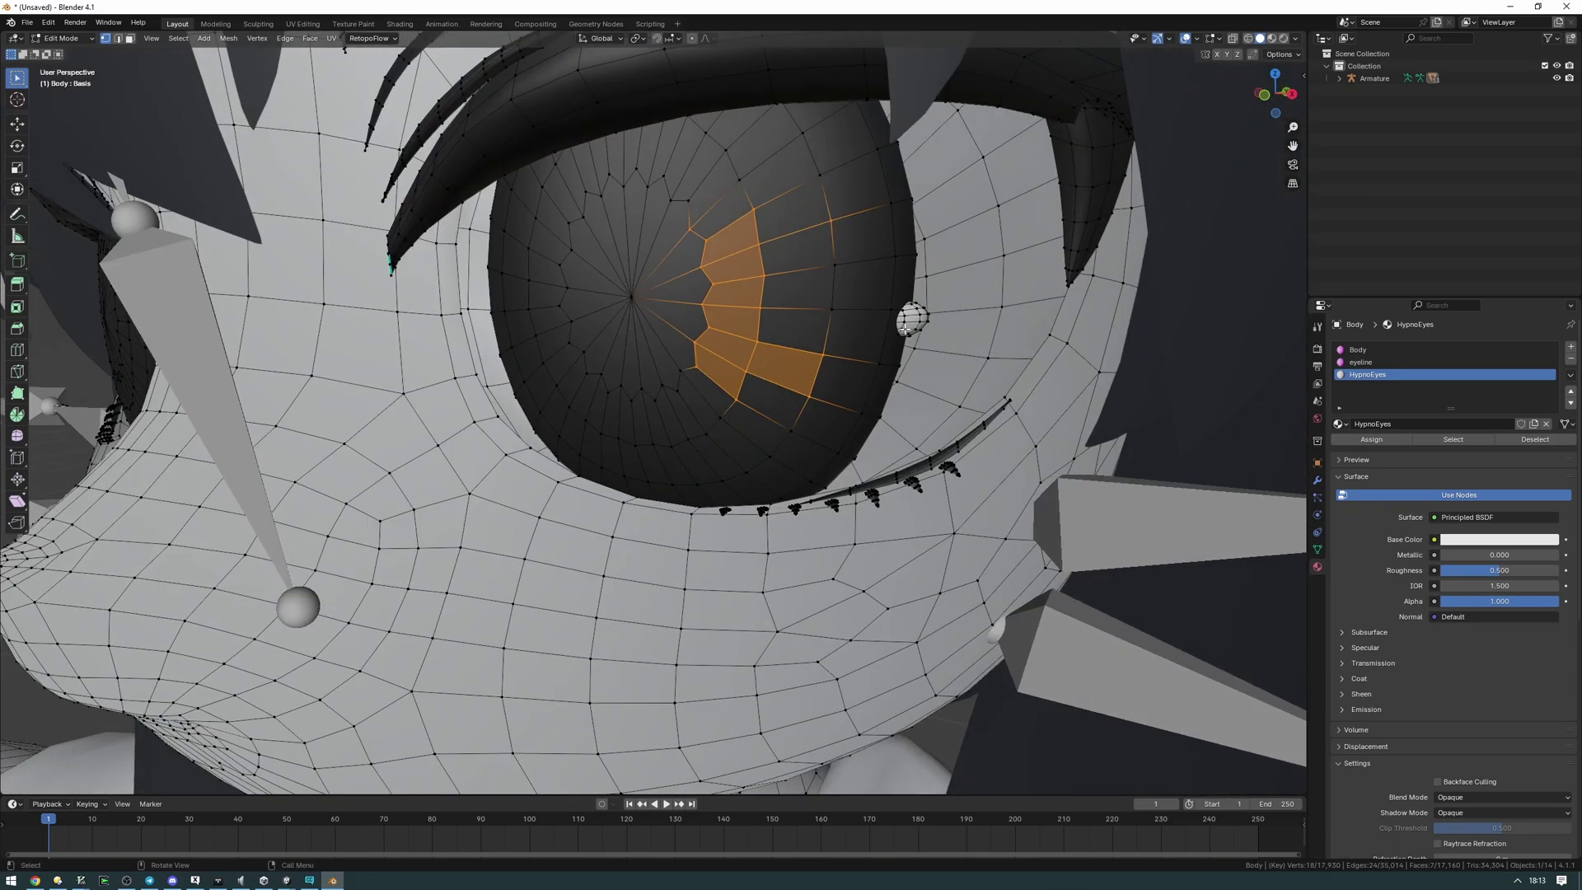
scroll(679, 297, "down", 5)
left_click_drag(623, 344, 702, 408)
left_click_drag(640, 318, 690, 382)
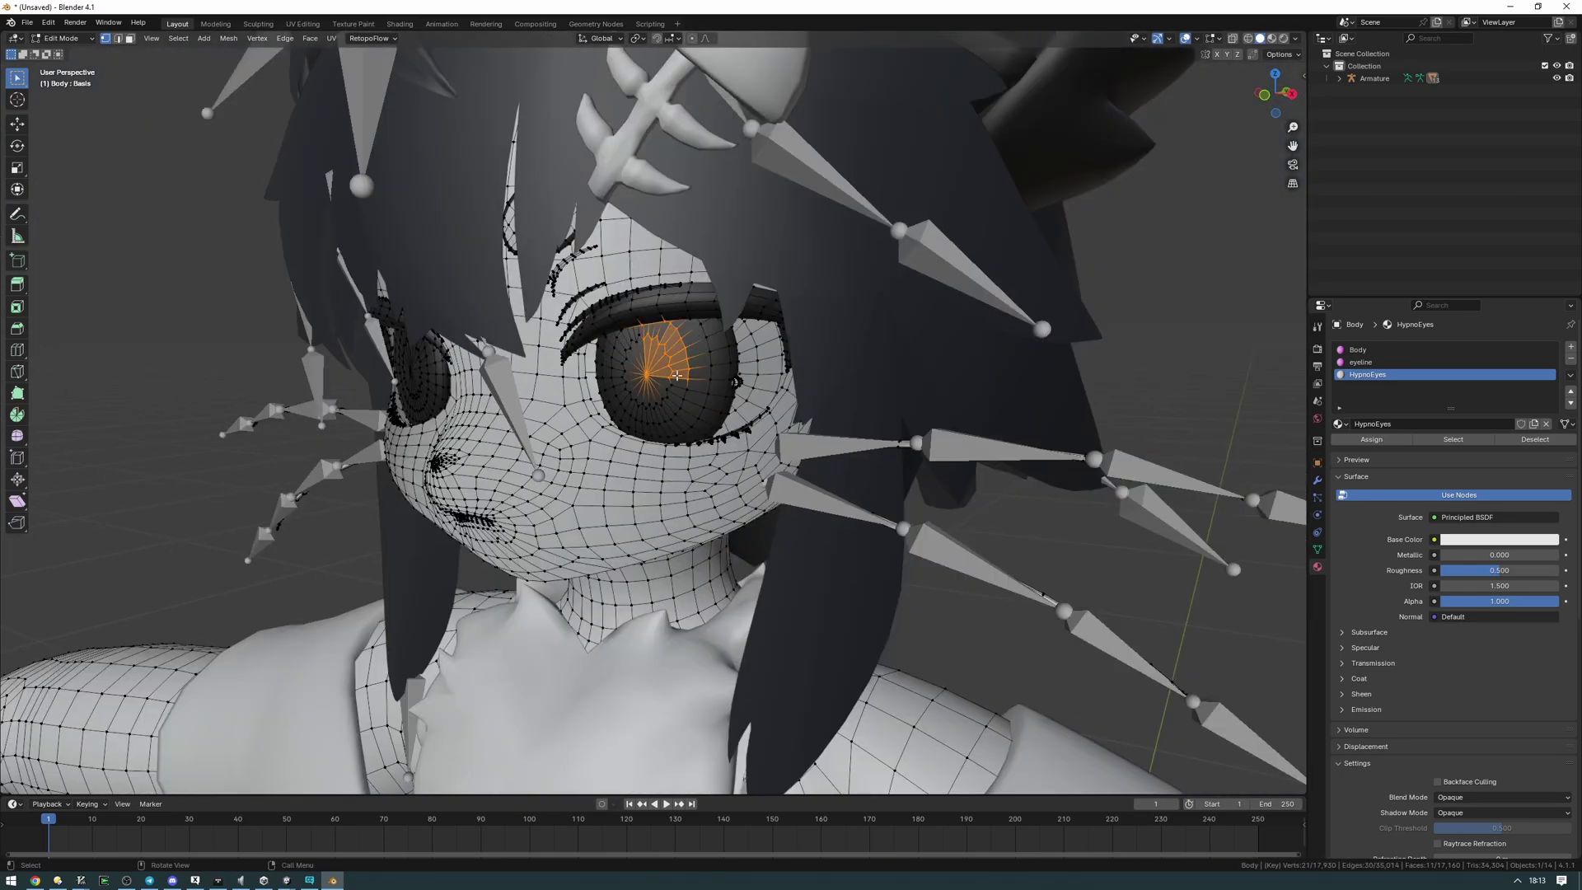
middle_click_drag(648, 384, 639, 323)
scroll(639, 324, "up", 5)
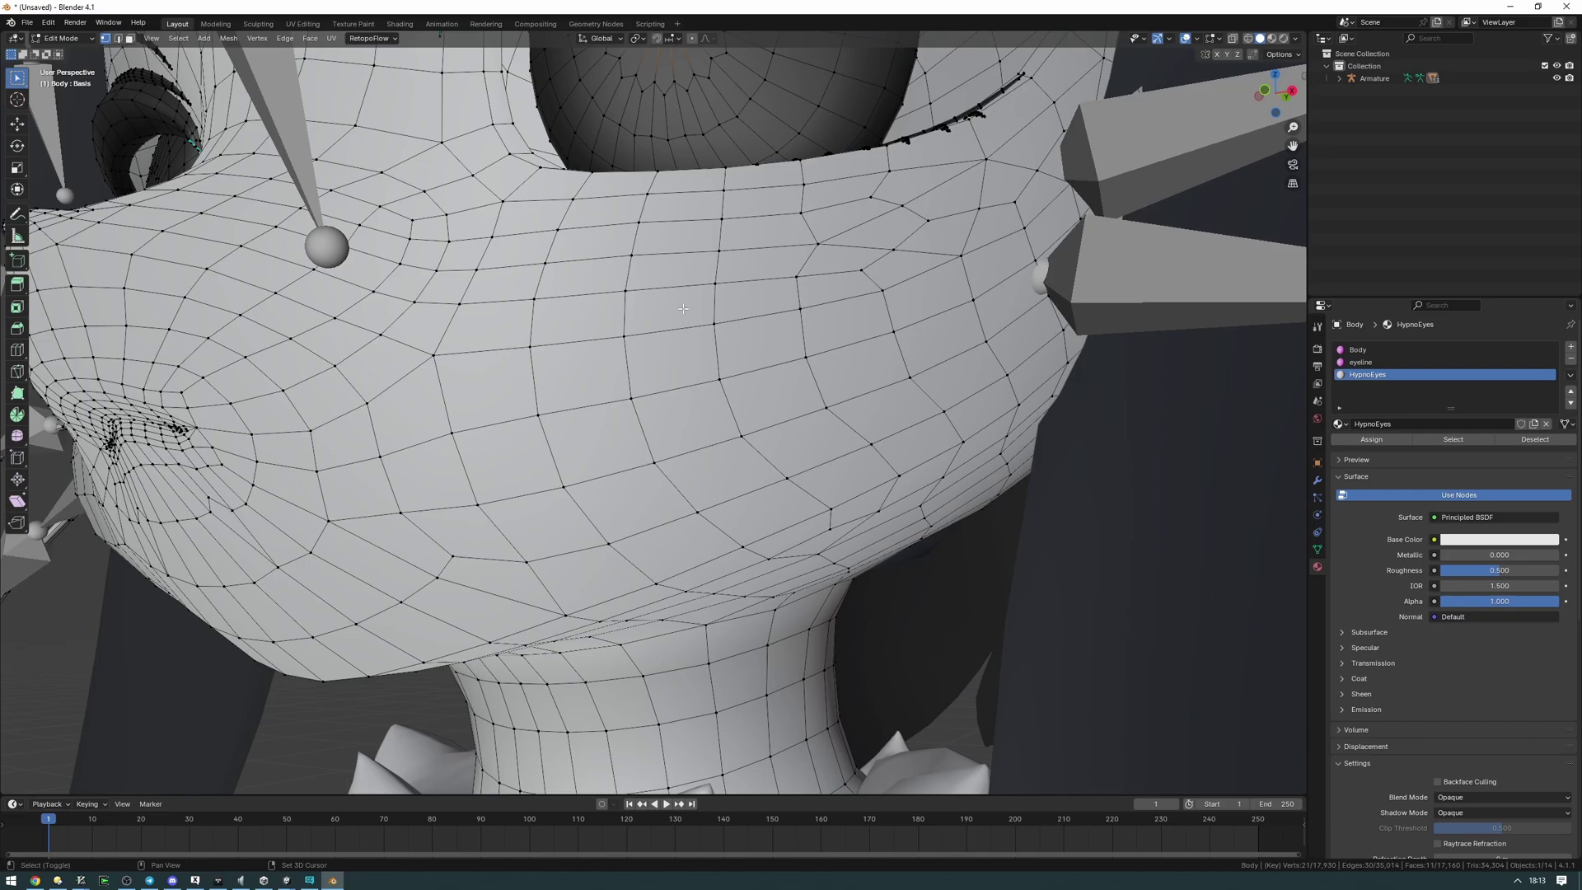
scroll(639, 324, "down", 3)
left_click_drag(619, 288, 651, 391)
left_click_drag(608, 325, 654, 403)
left_click_drag(679, 298, 748, 387)
left_click_drag(633, 285, 687, 355)
Step: Select the linked geometry of both irises again and duplicate it in place
key("l")
scroll(687, 354, "down", 4)
middle_click_drag(687, 354, 724, 362)
key("l")
scroll(560, 435, "up", 2)
middle_click_drag(766, 501, 763, 434)
key("g")
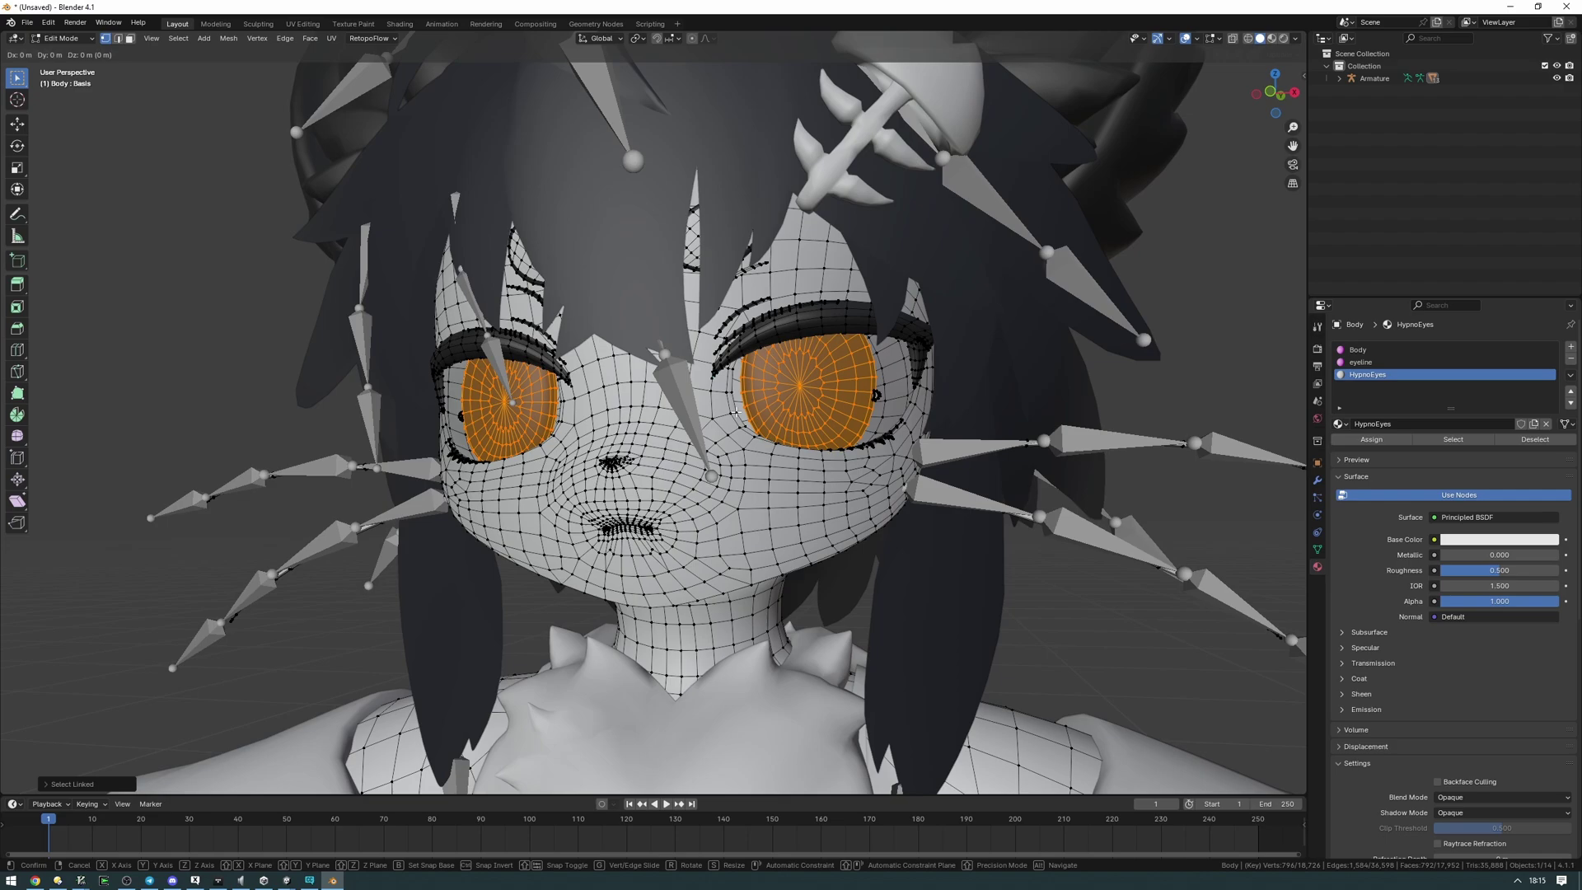
right_click(735, 411)
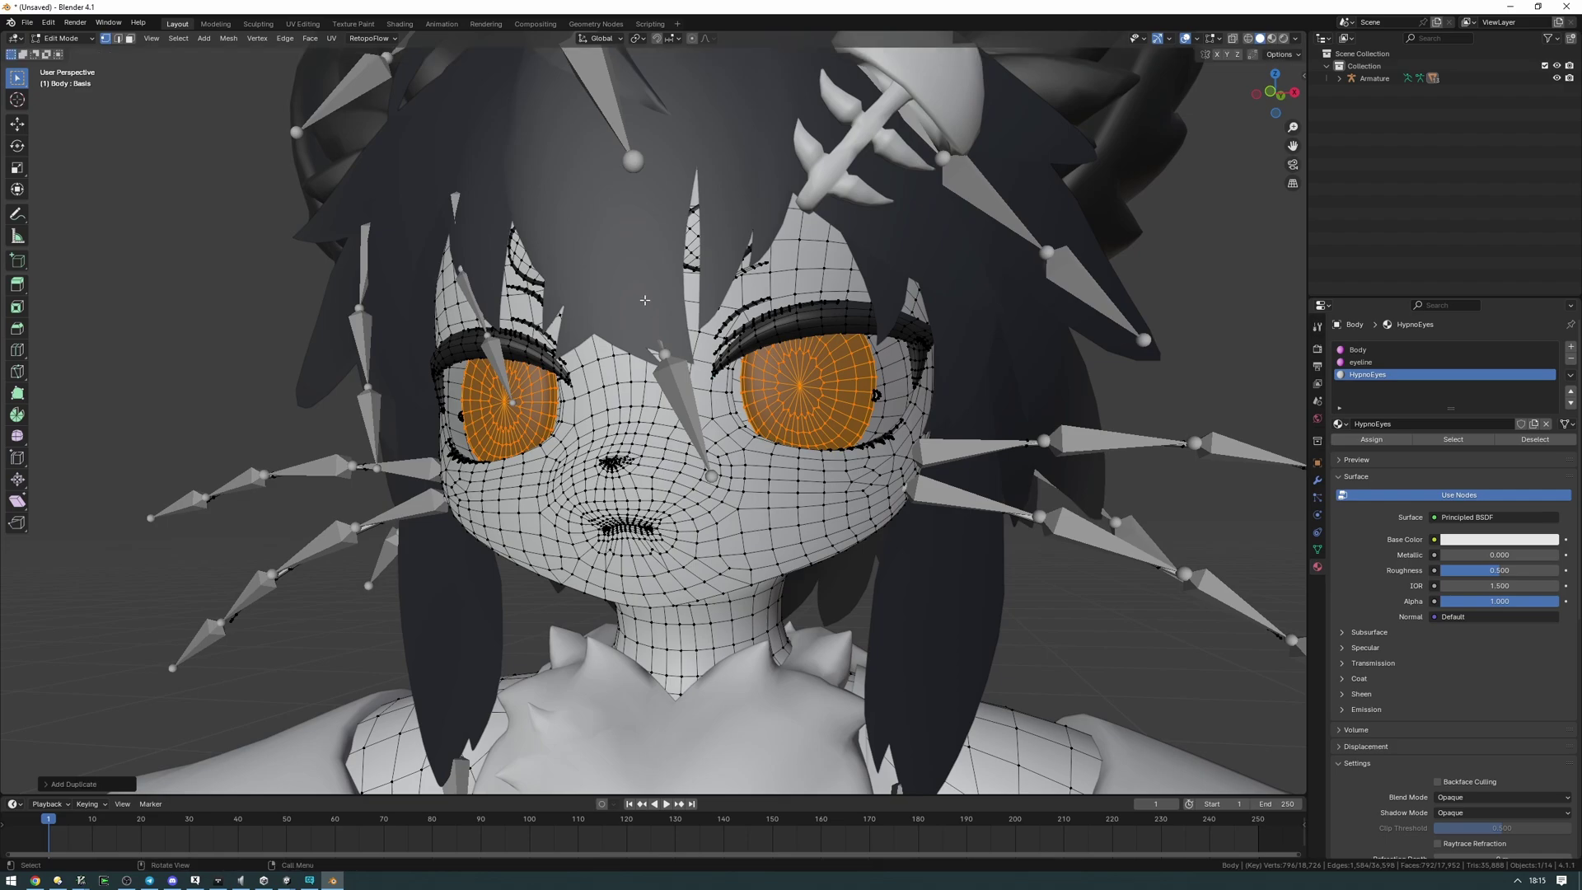
Step: Set the transform pivot to Individual Origins and scale the duplicated iris geometry up by about 1.07
left_click(641, 40)
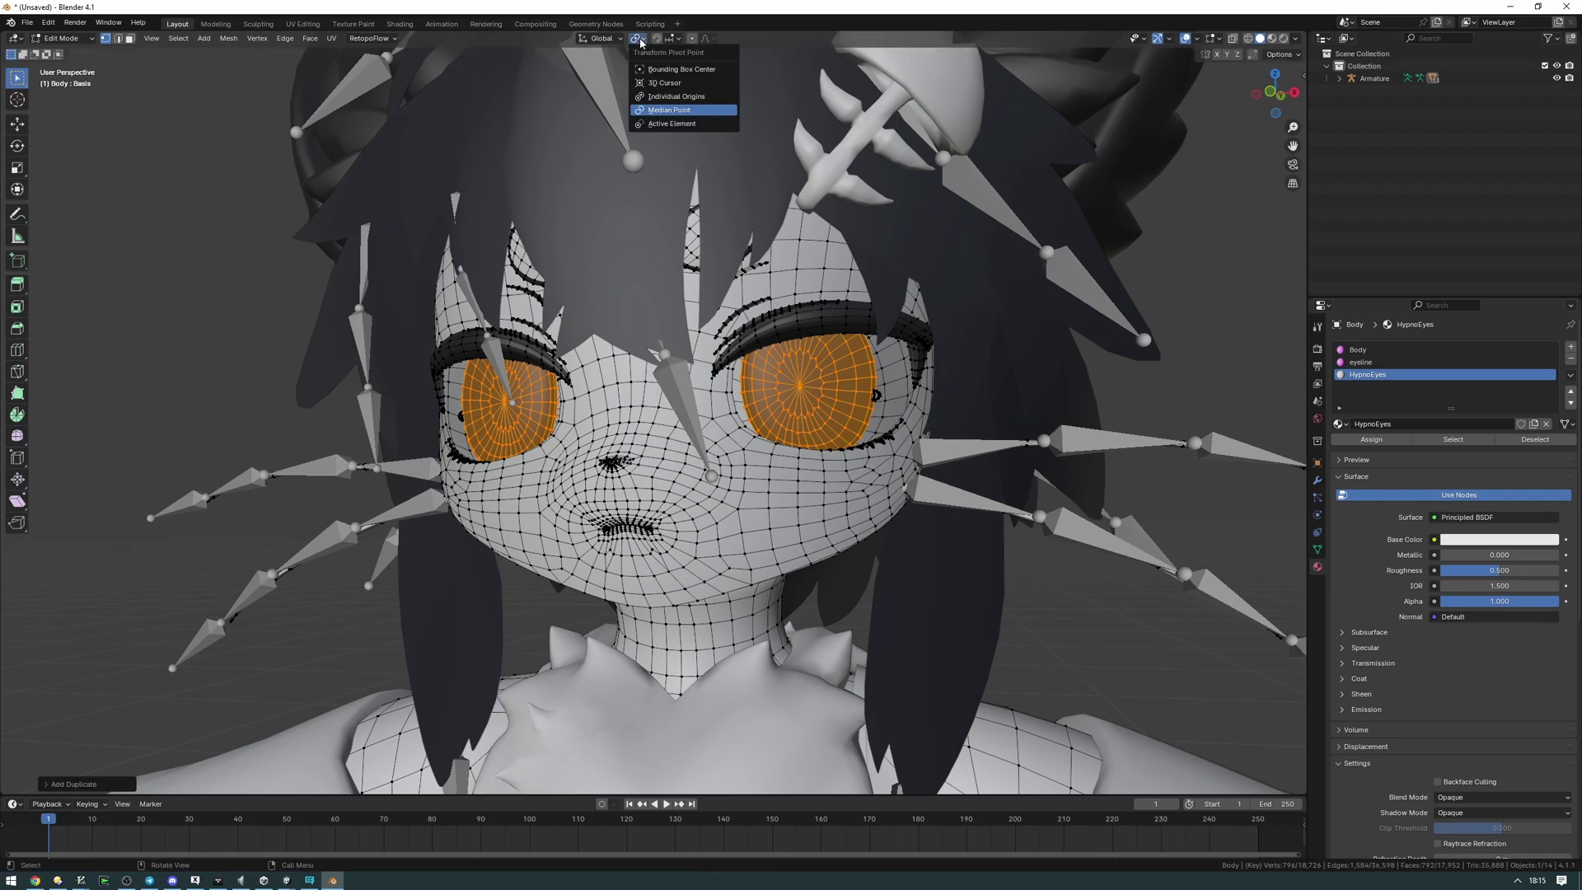
left_click(674, 98)
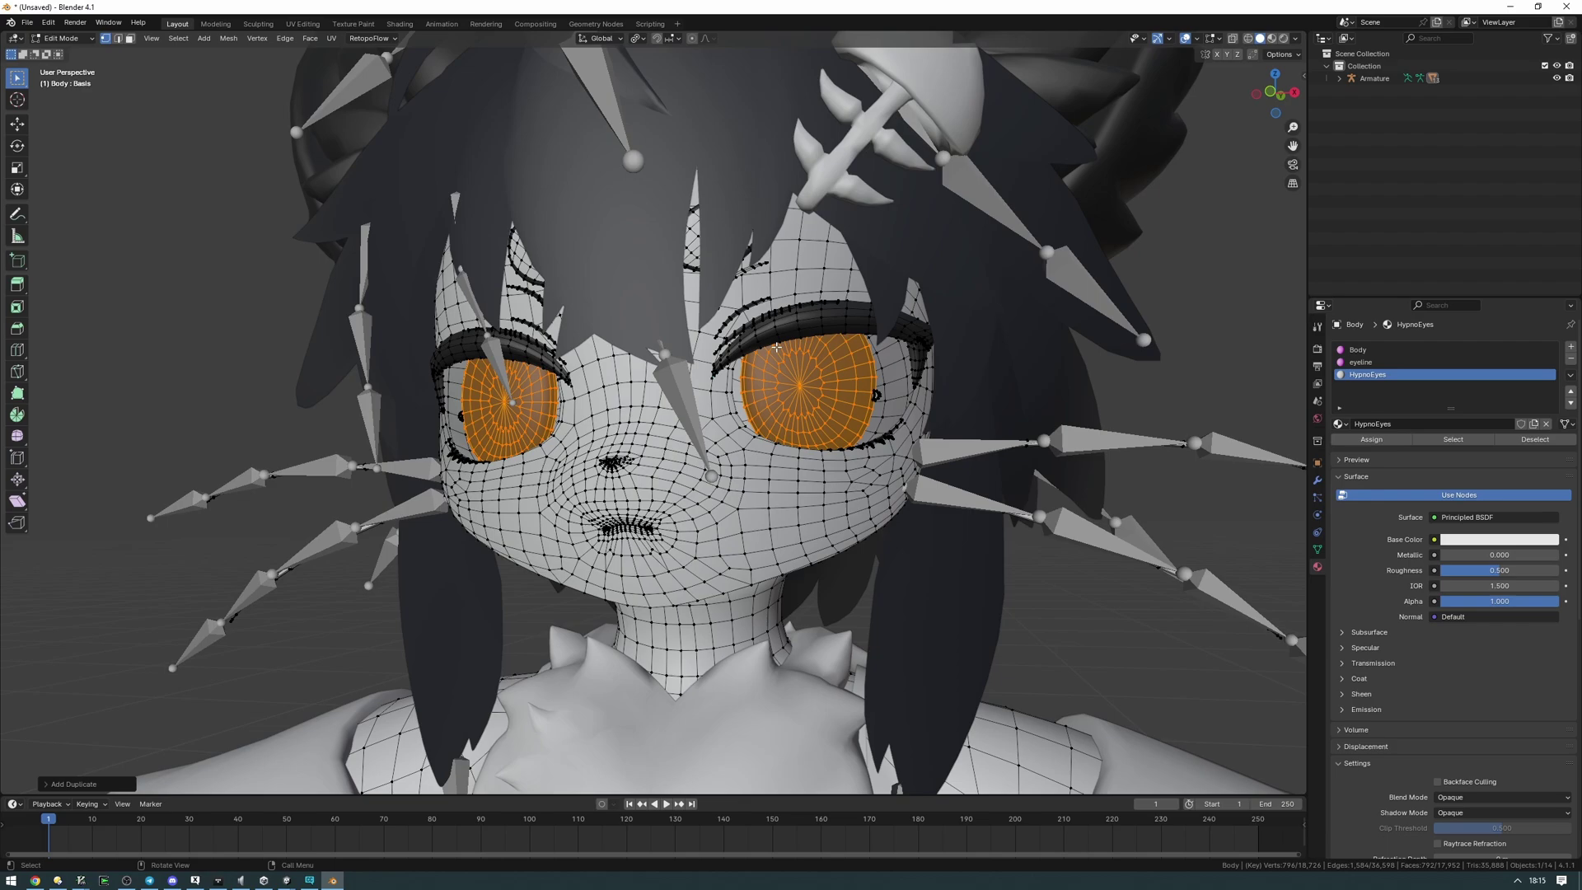
scroll(856, 367, "up", 2)
middle_click_drag(889, 369, 873, 369)
middle_click_drag(873, 369, 766, 368, "shift")
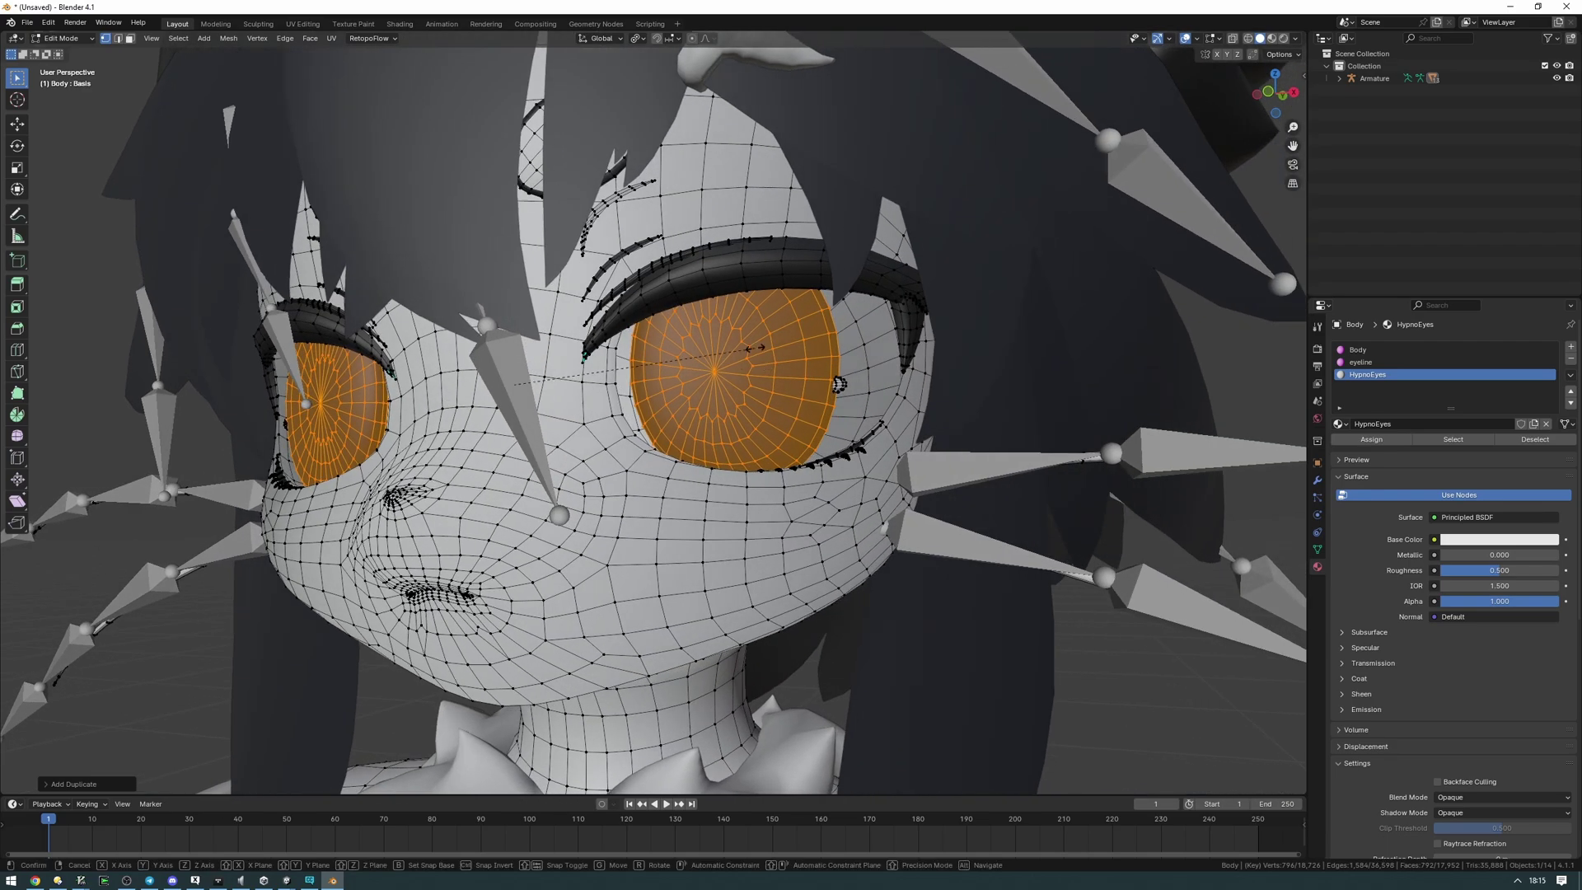
key("s")
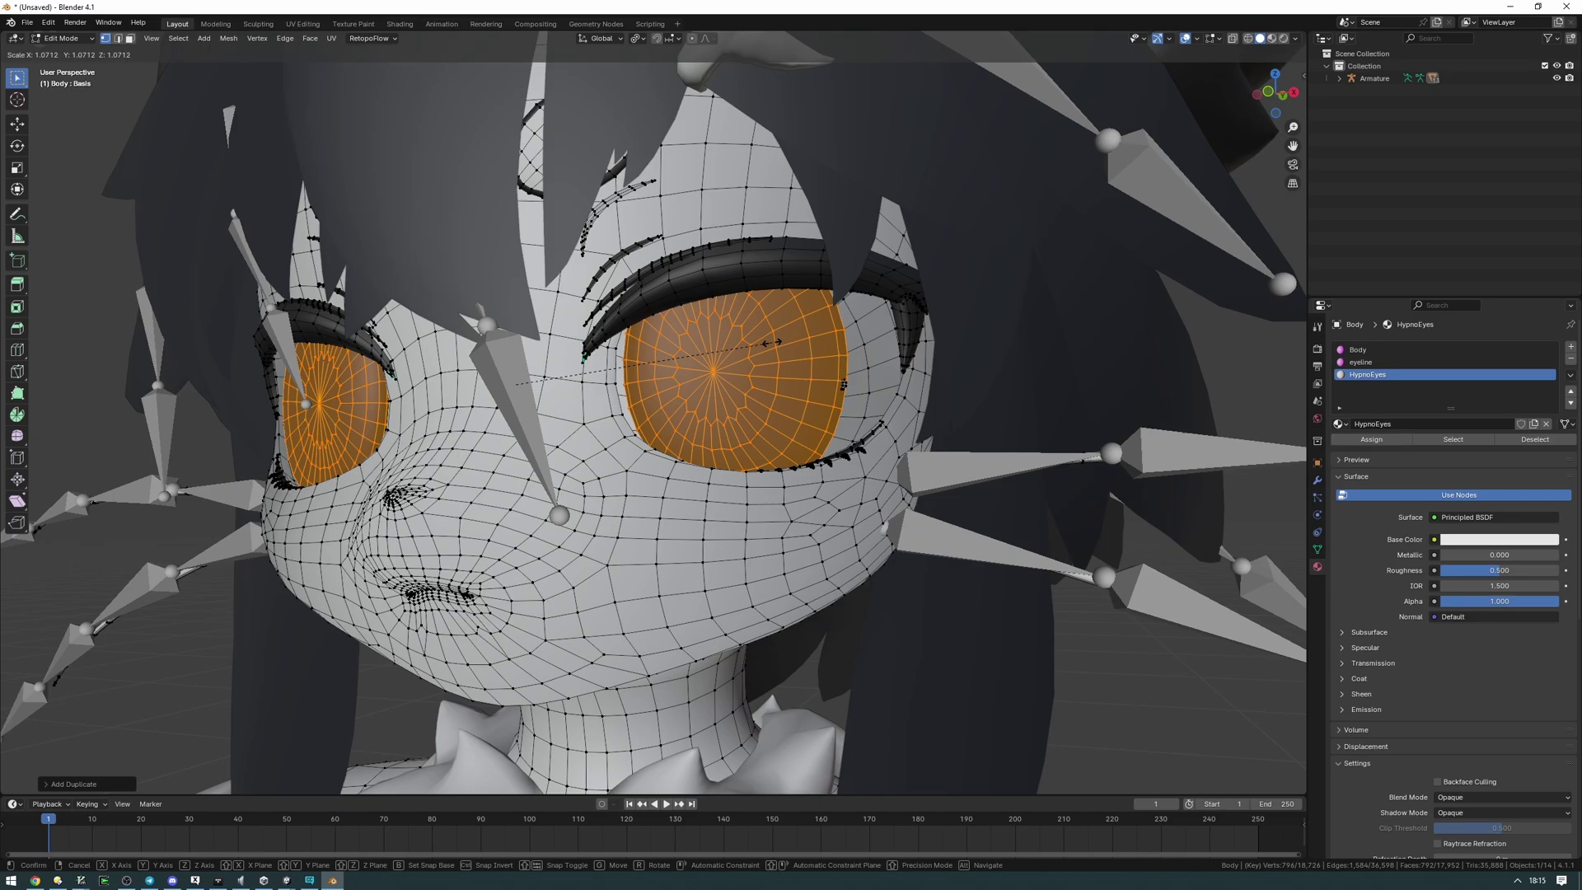
left_click(770, 343)
scroll(668, 372, "up", 10)
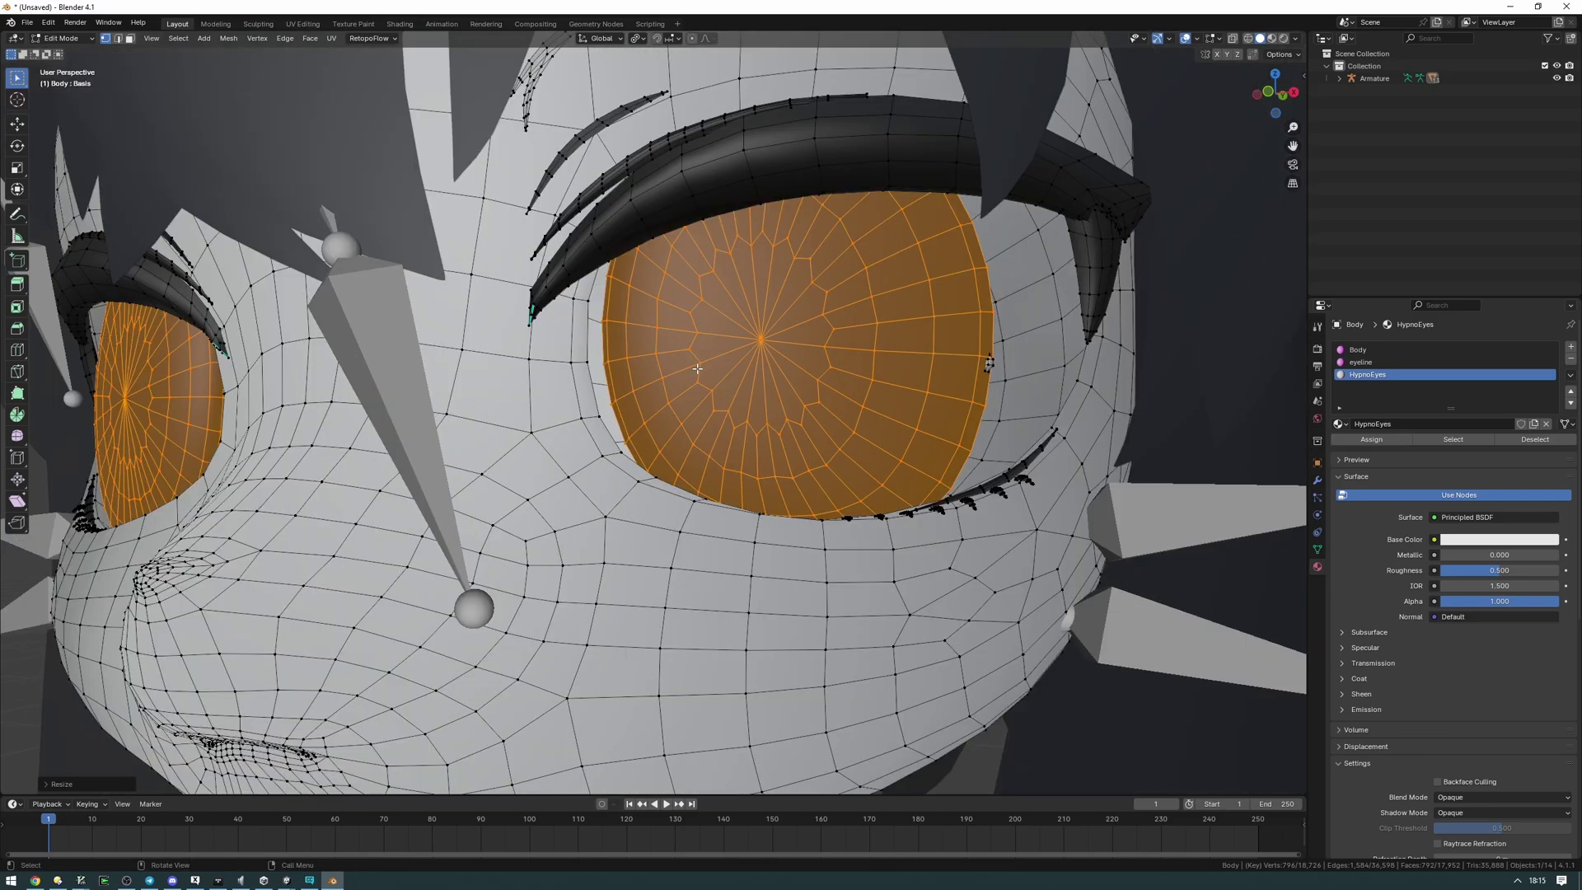
mouse_move(668, 373)
middle_mouse_down()
mouse_move(364, 381)
mouse_move(645, 380)
middle_mouse_up()
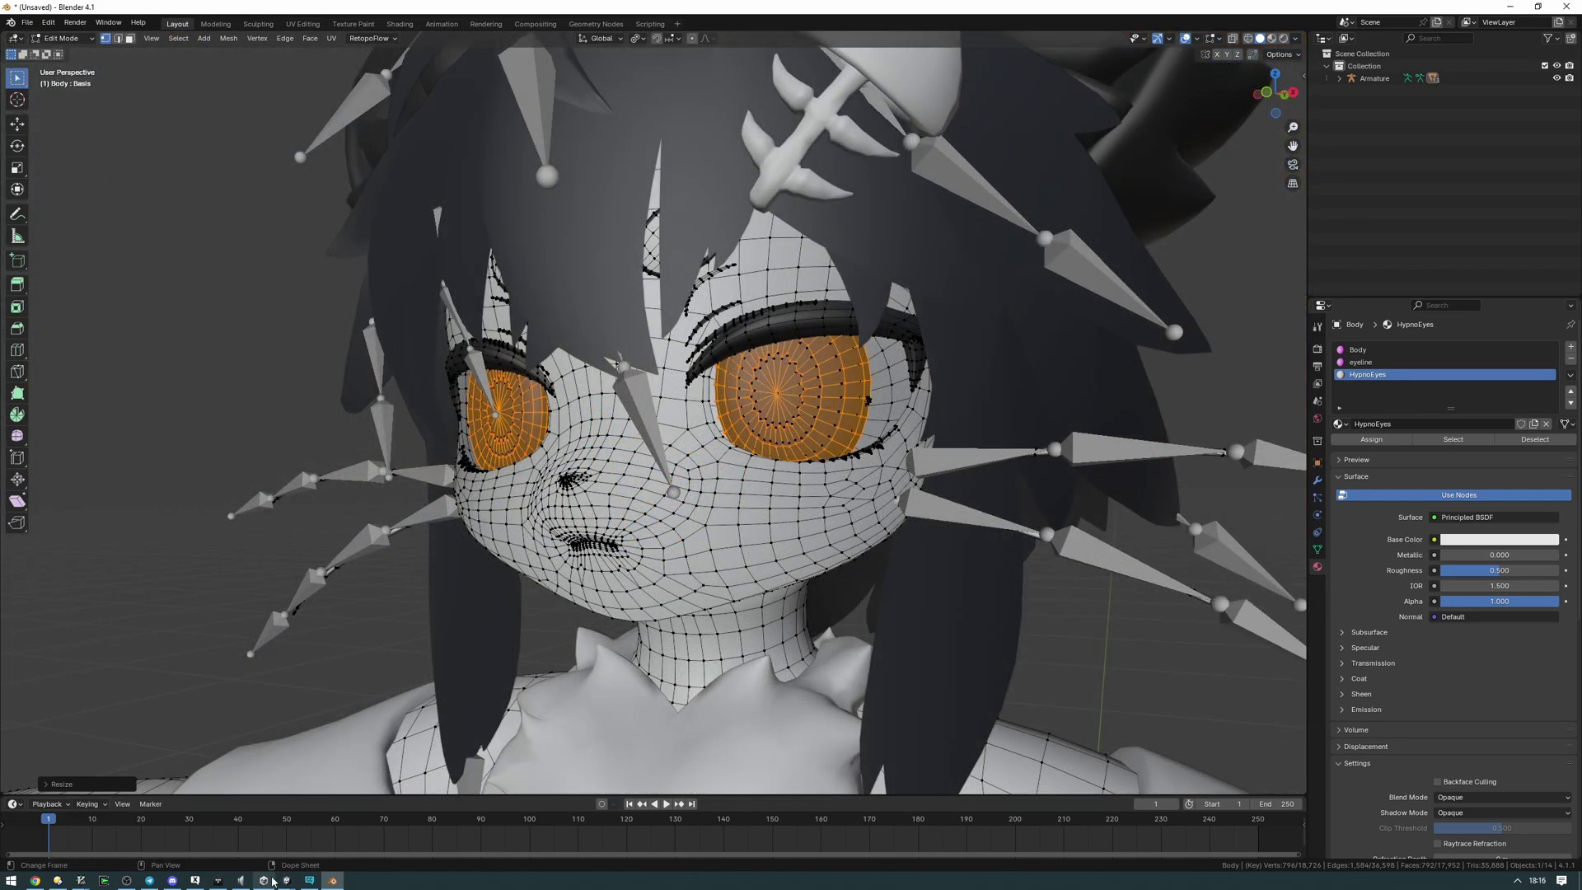
Step: Switch to the Unity project to examine the shape of Chalo's eye up close, and return to Blender
mouse_move(286, 879)
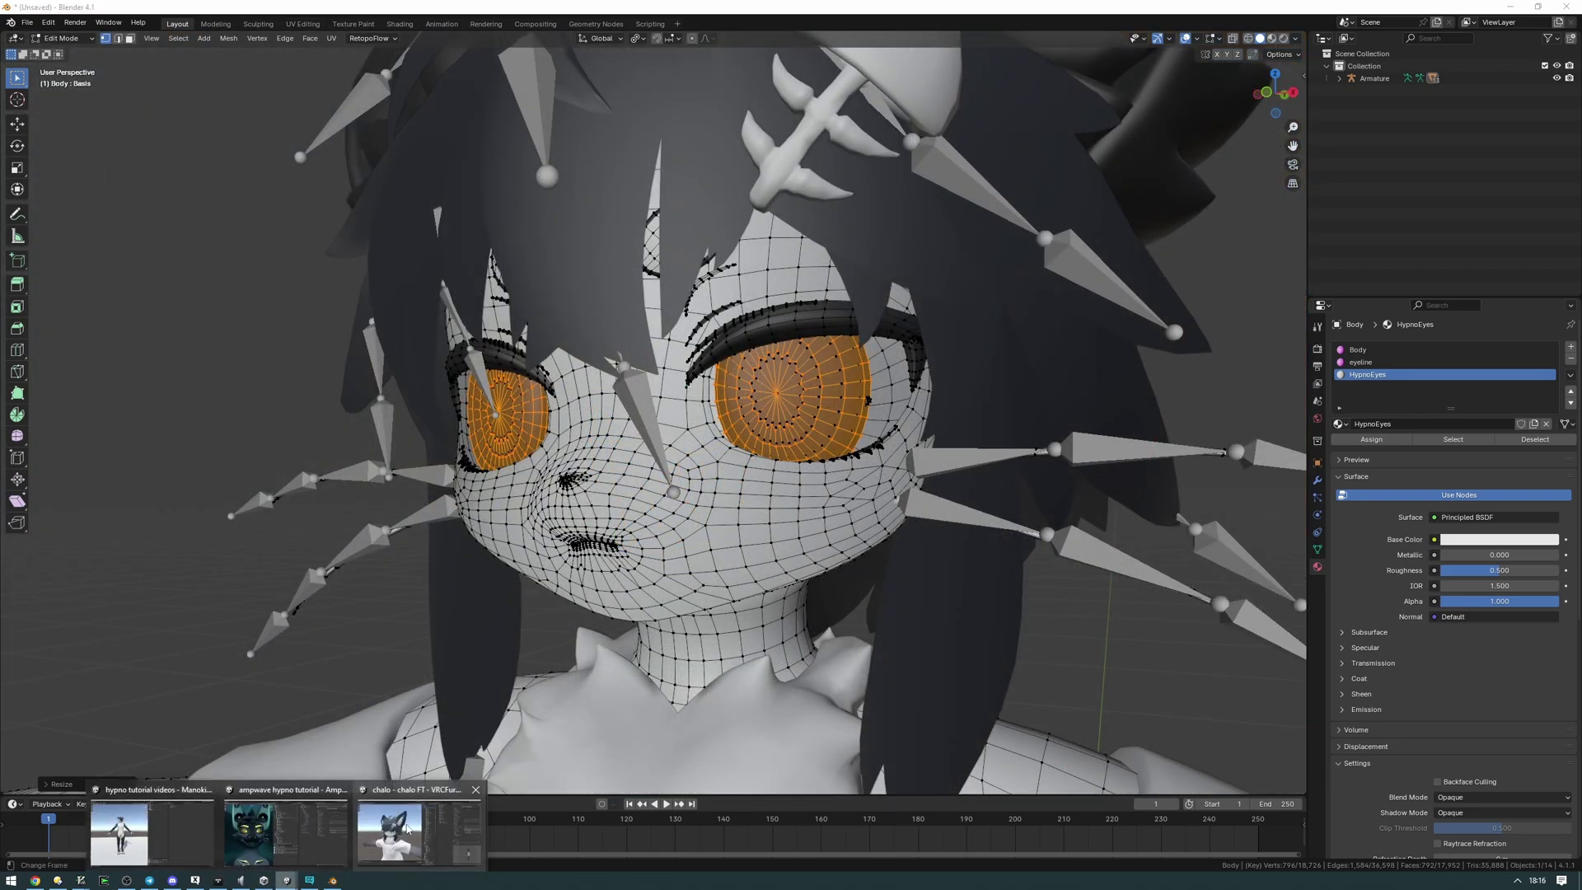
left_click(272, 824)
right_click_drag(545, 386, 531, 463)
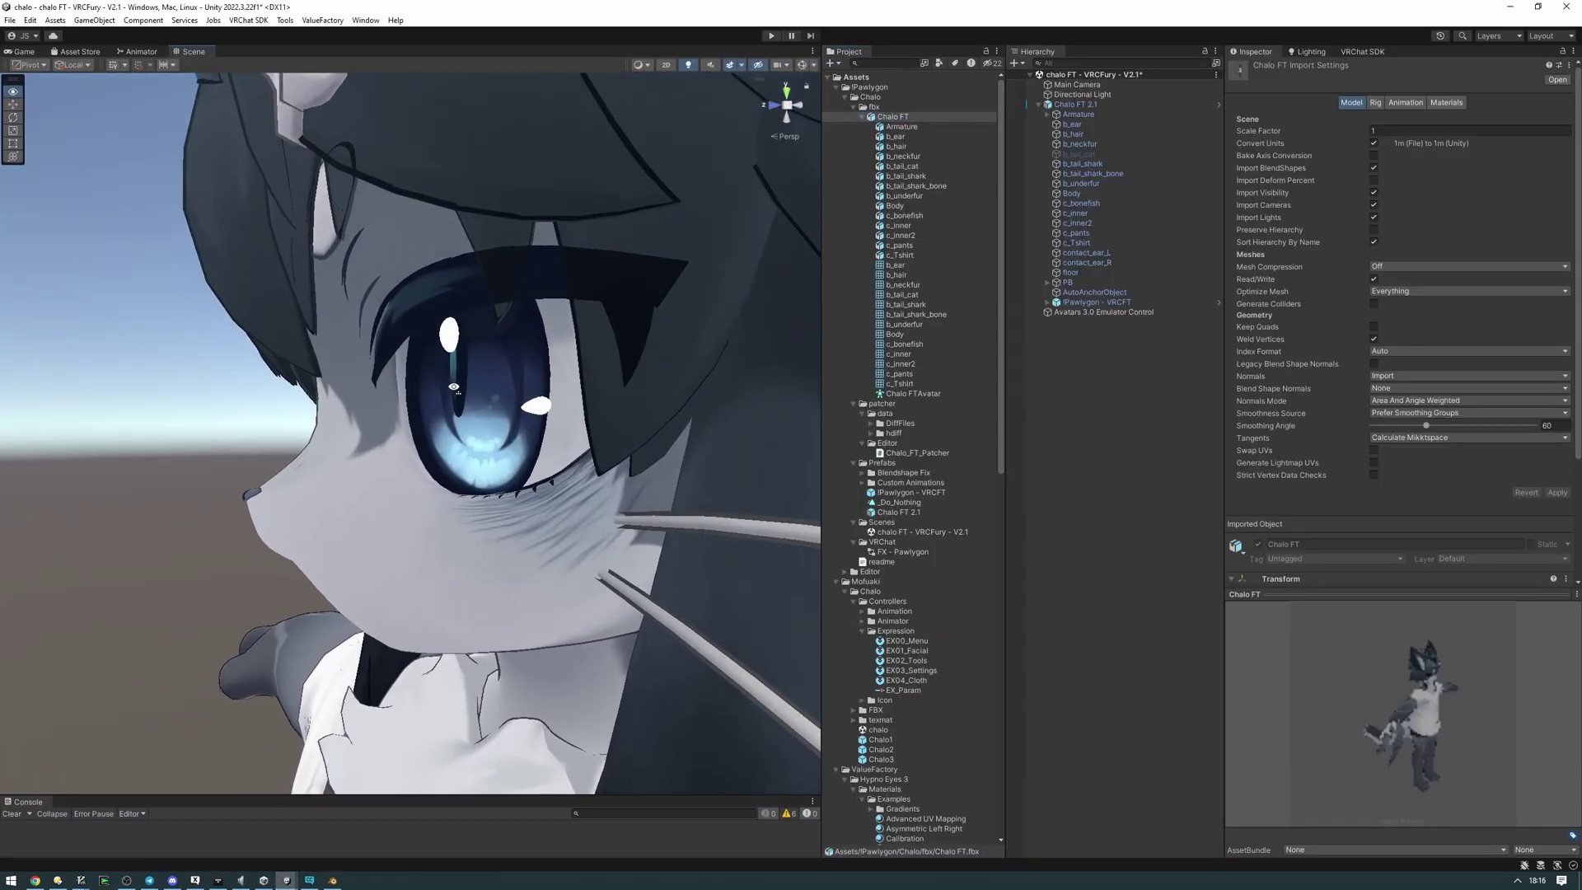
key("w")
left_click(333, 880)
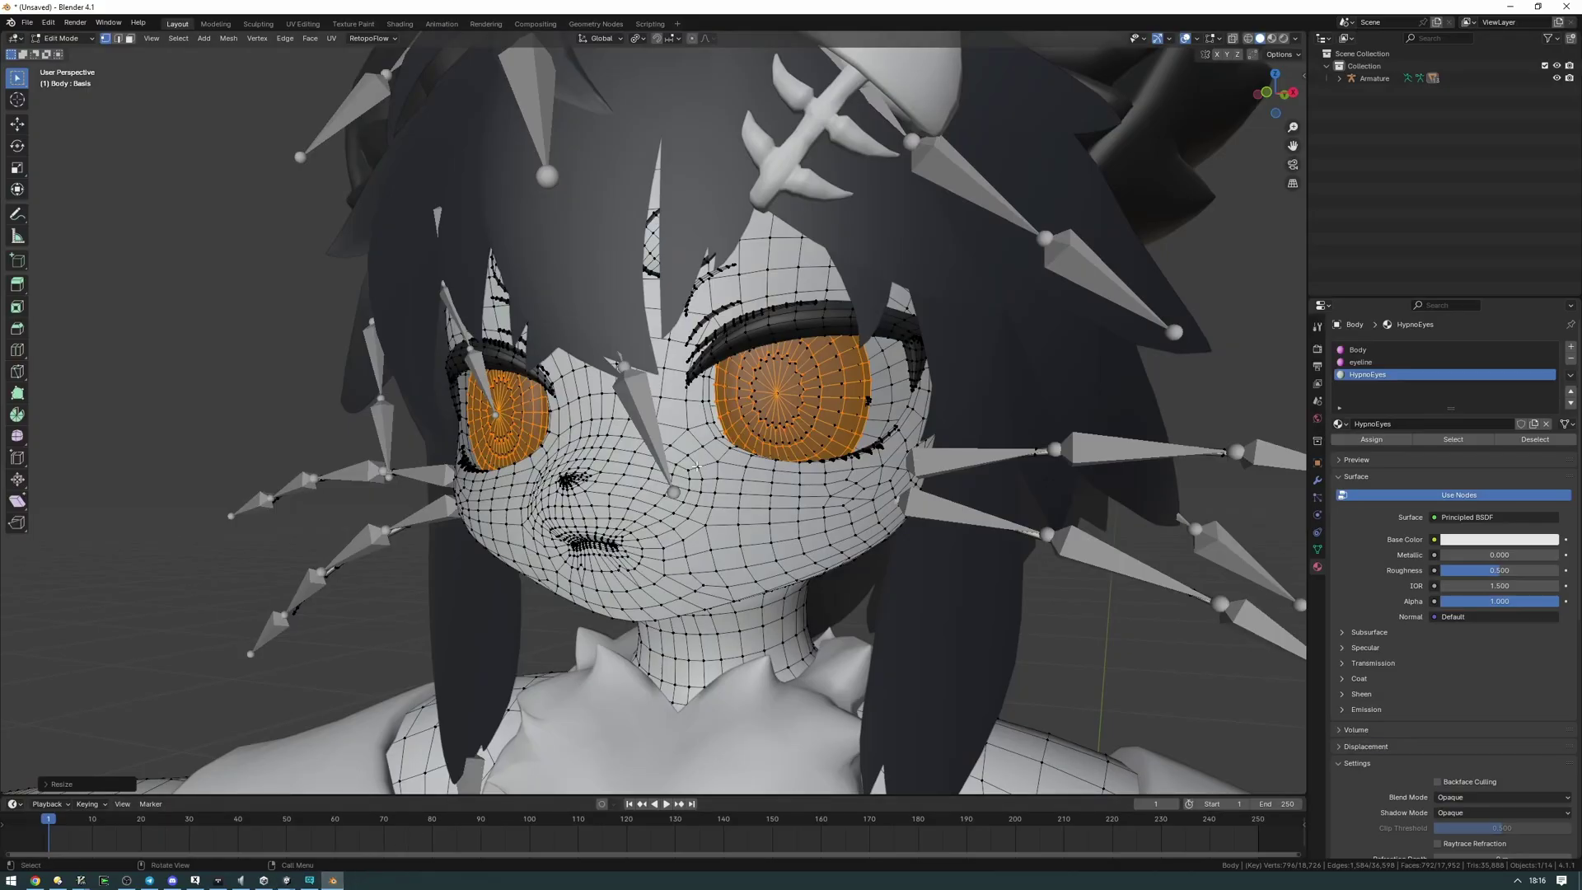
Step: Recalculate the normals of the duplicated eye geometry with the Inside option off
middle_click_drag(721, 421, 277, 701)
key("shift+n")
left_click(73, 782)
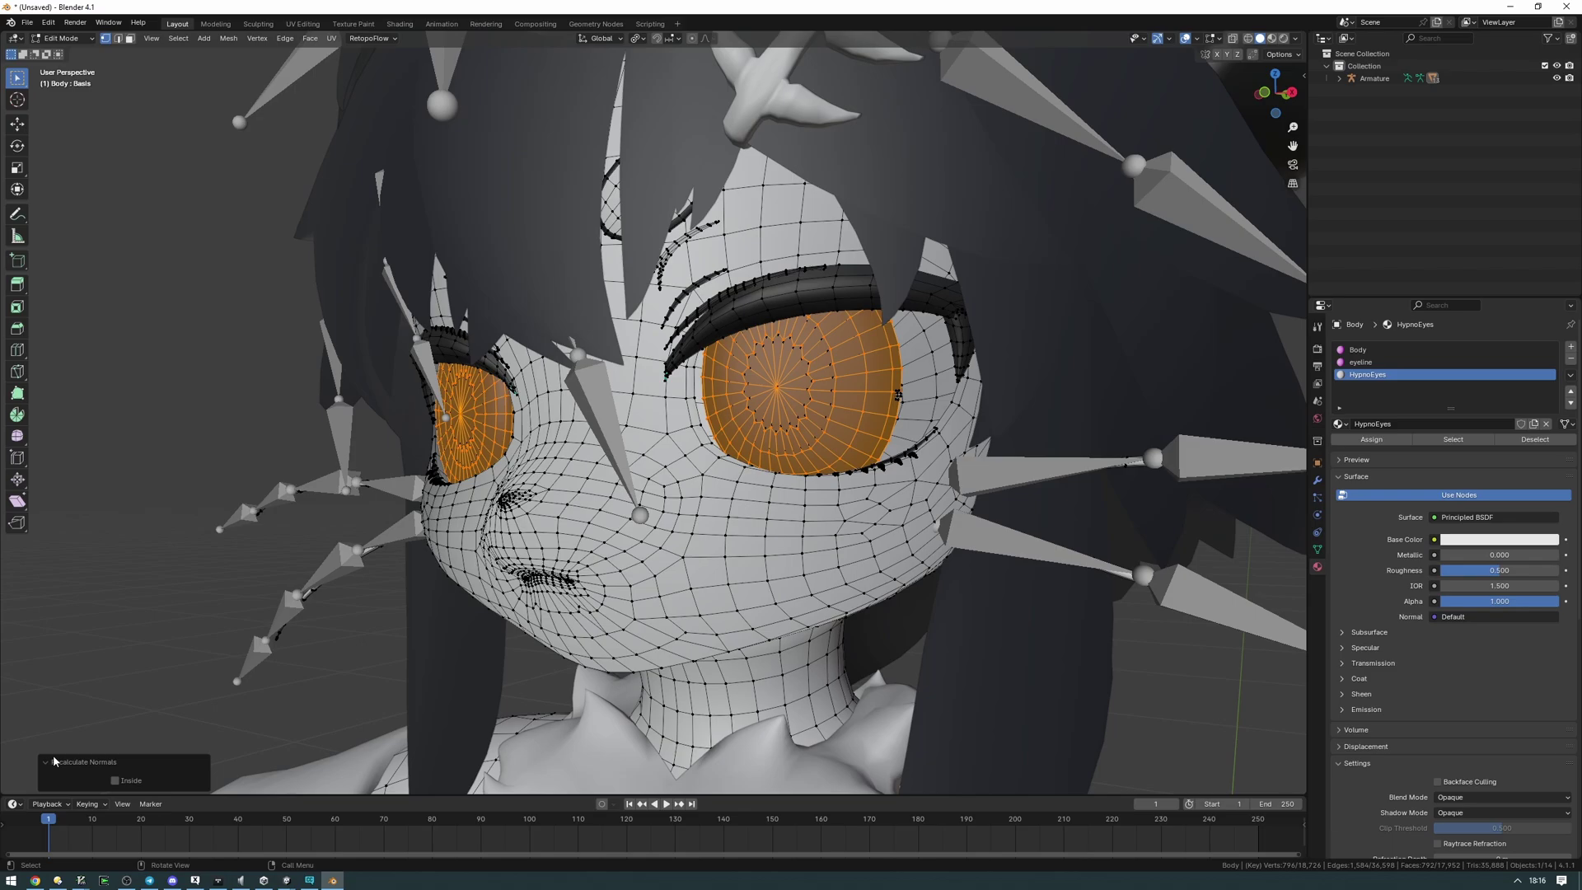
middle_click_drag(400, 572, 625, 474)
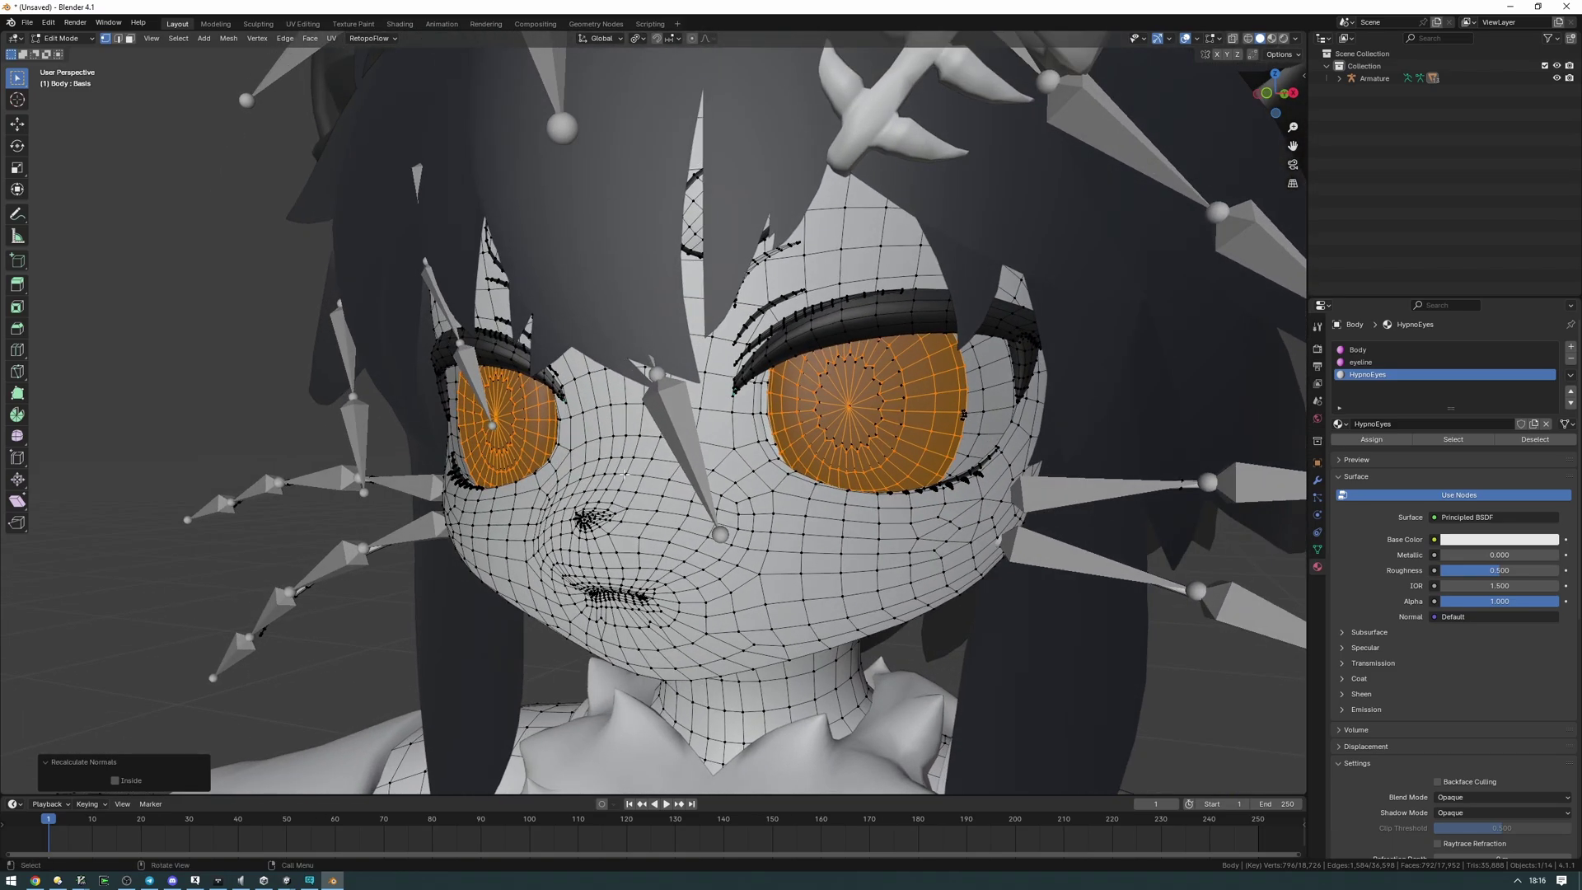
middle_click_drag(826, 435, 713, 421)
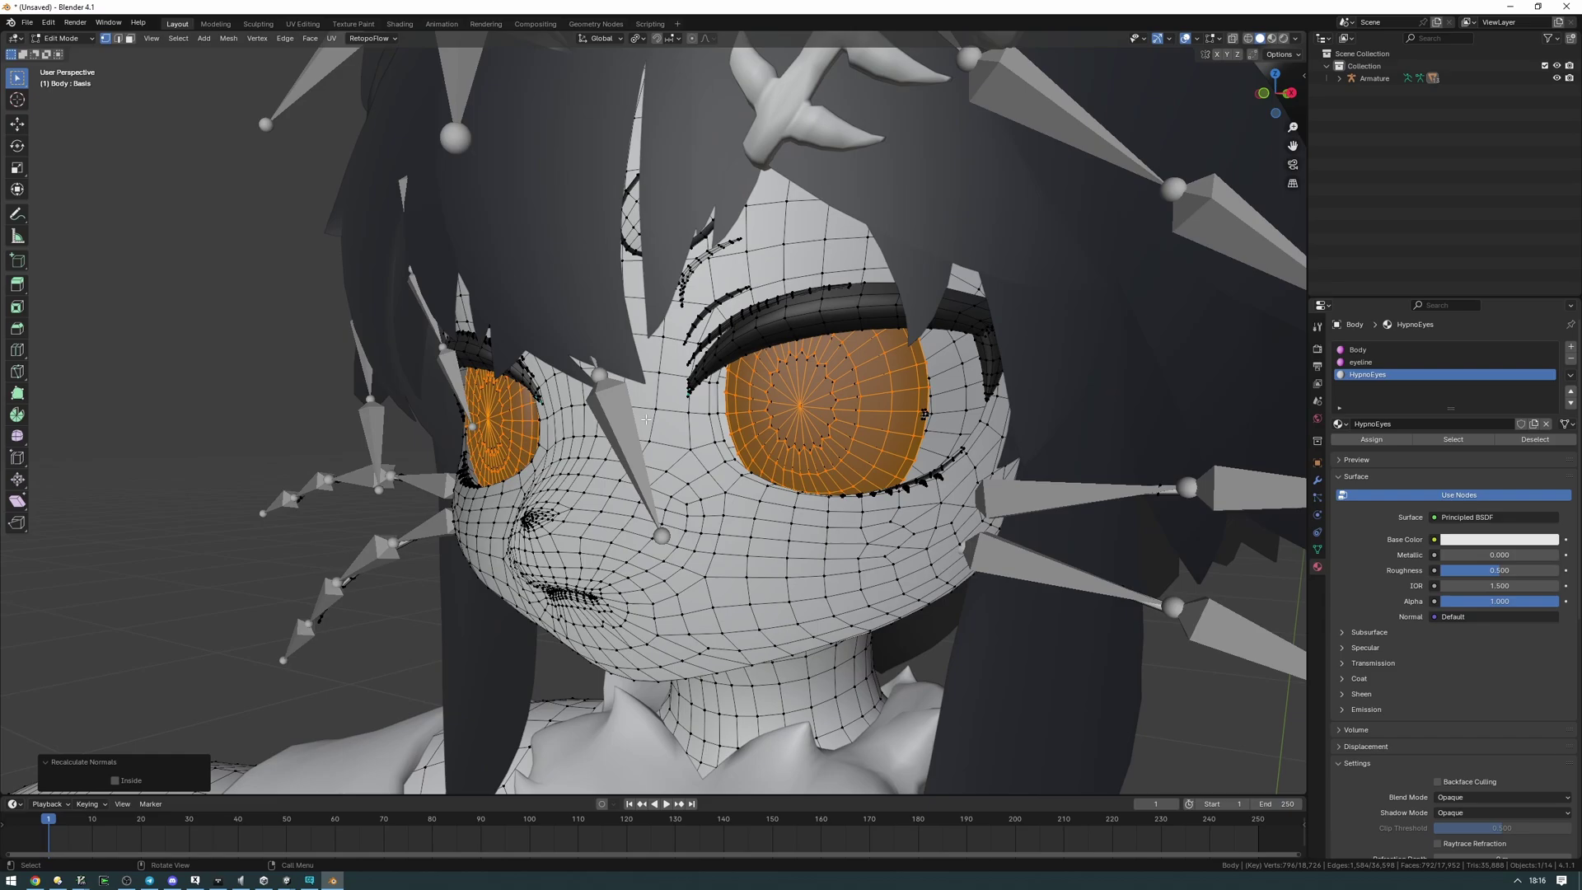
Step: Check the Chalo avatar's eye in Unity again for comparison with the duplicated eye mesh in Blender
left_click(451, 830)
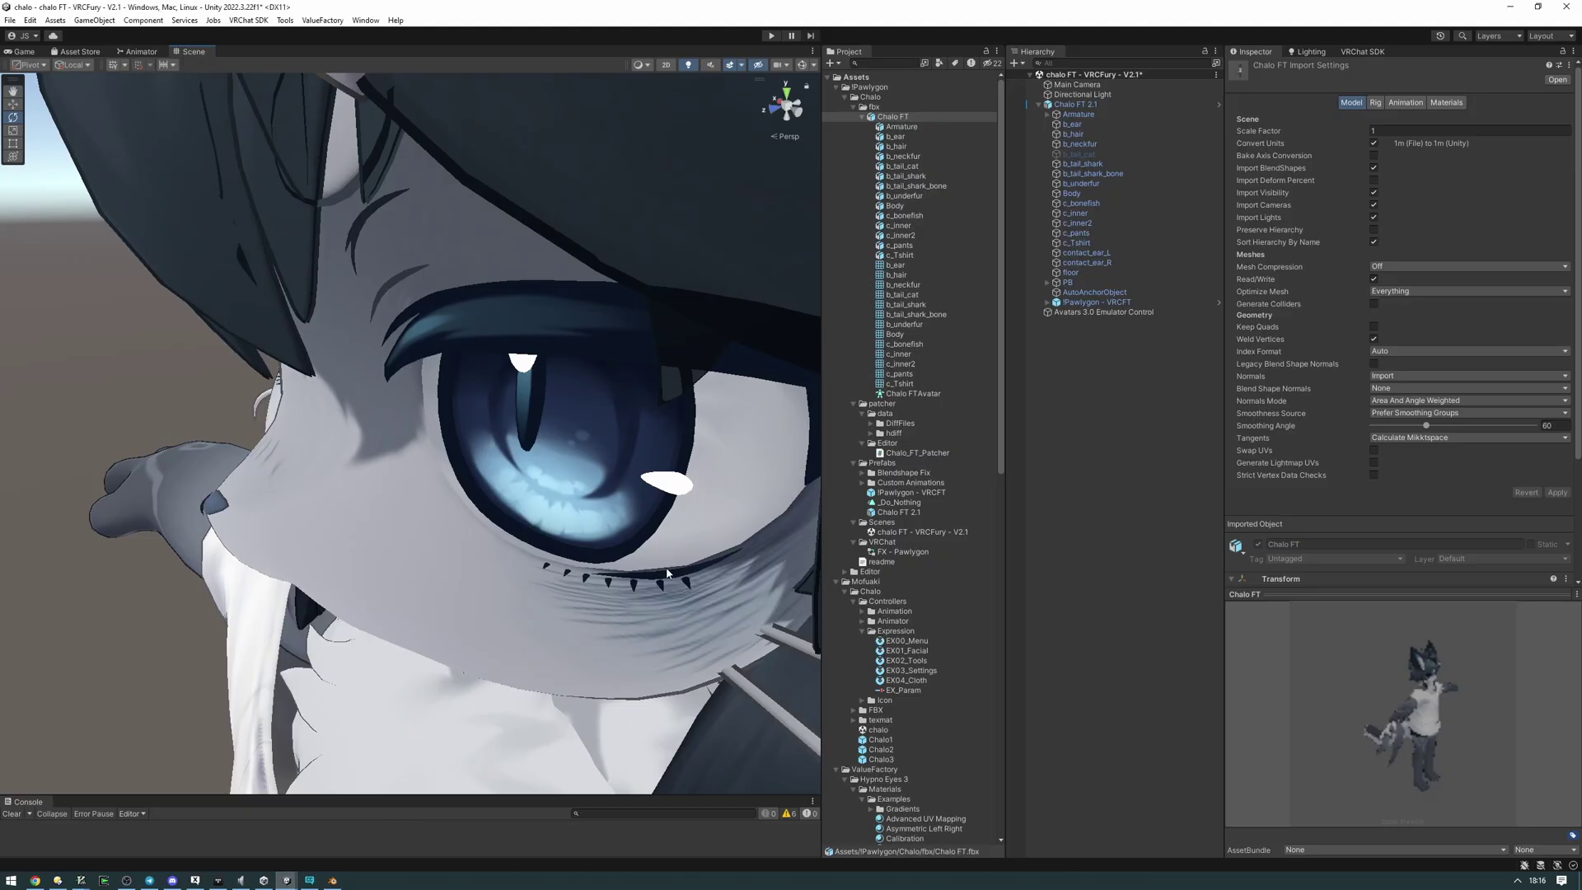
key("alt+Tab")
middle_click_drag(742, 525, 895, 449)
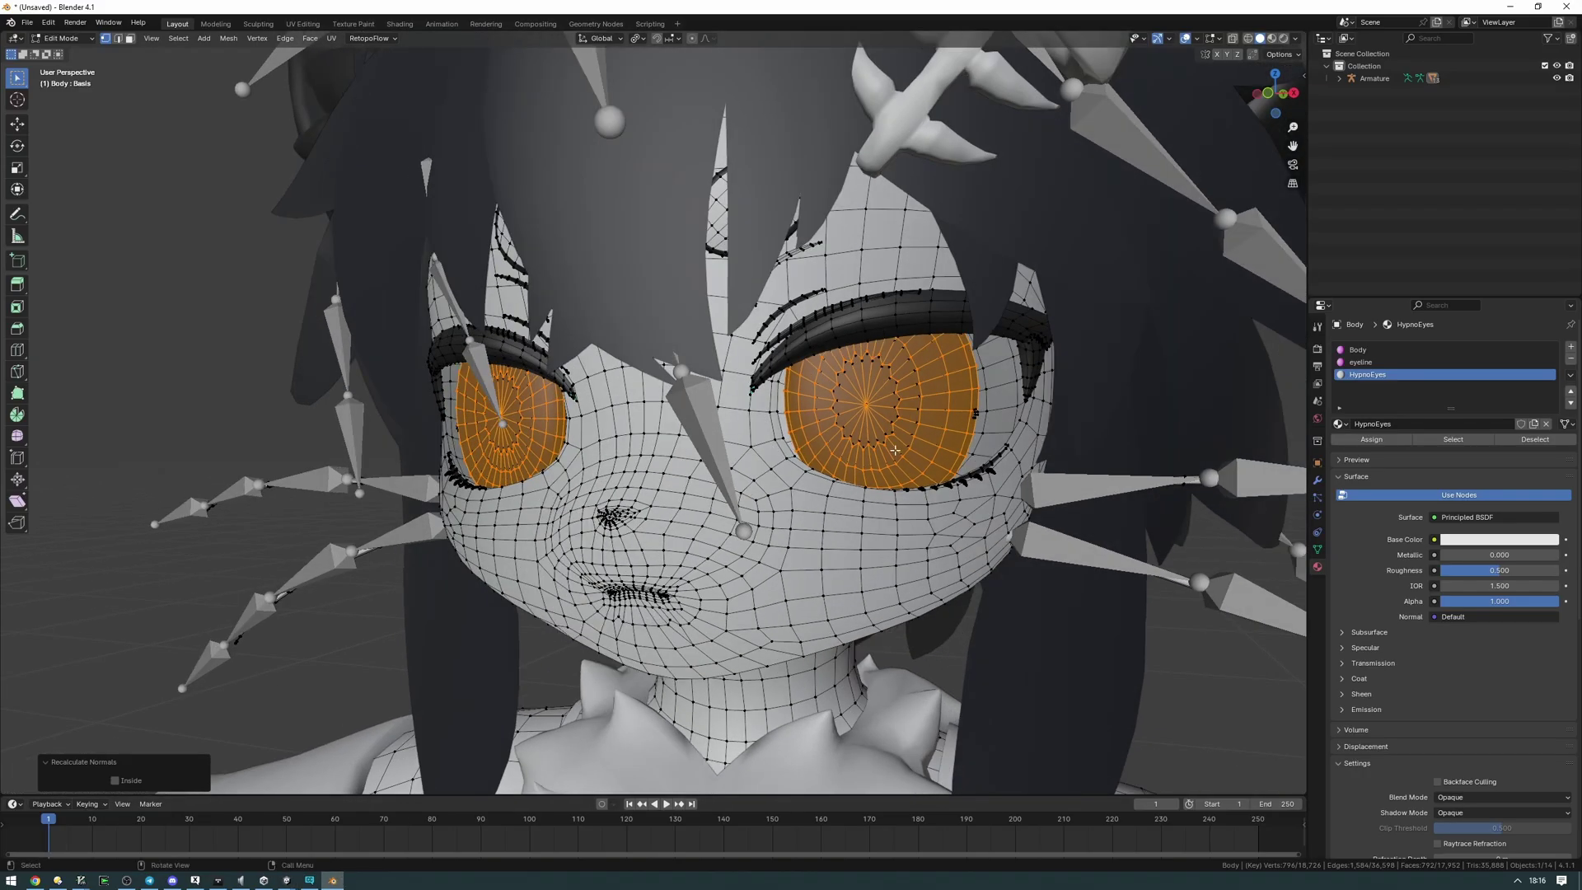
Step: Assign the HypnoEyes material to the selected duplicated eye geometry
left_click(1372, 440)
scroll(777, 415, "up", 10)
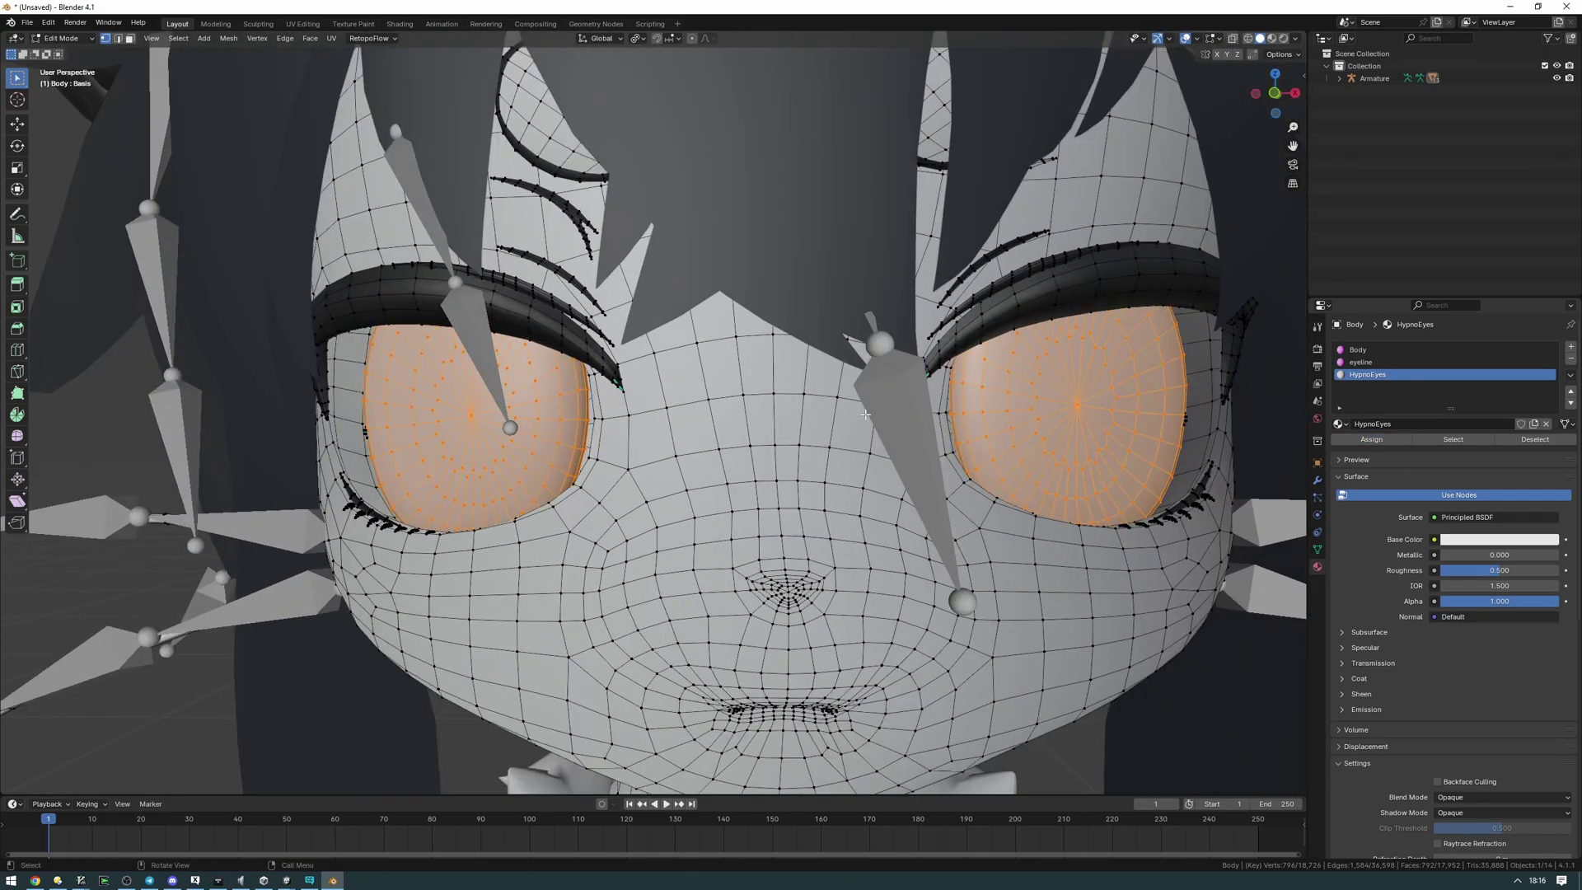
scroll(946, 465, "down", 8)
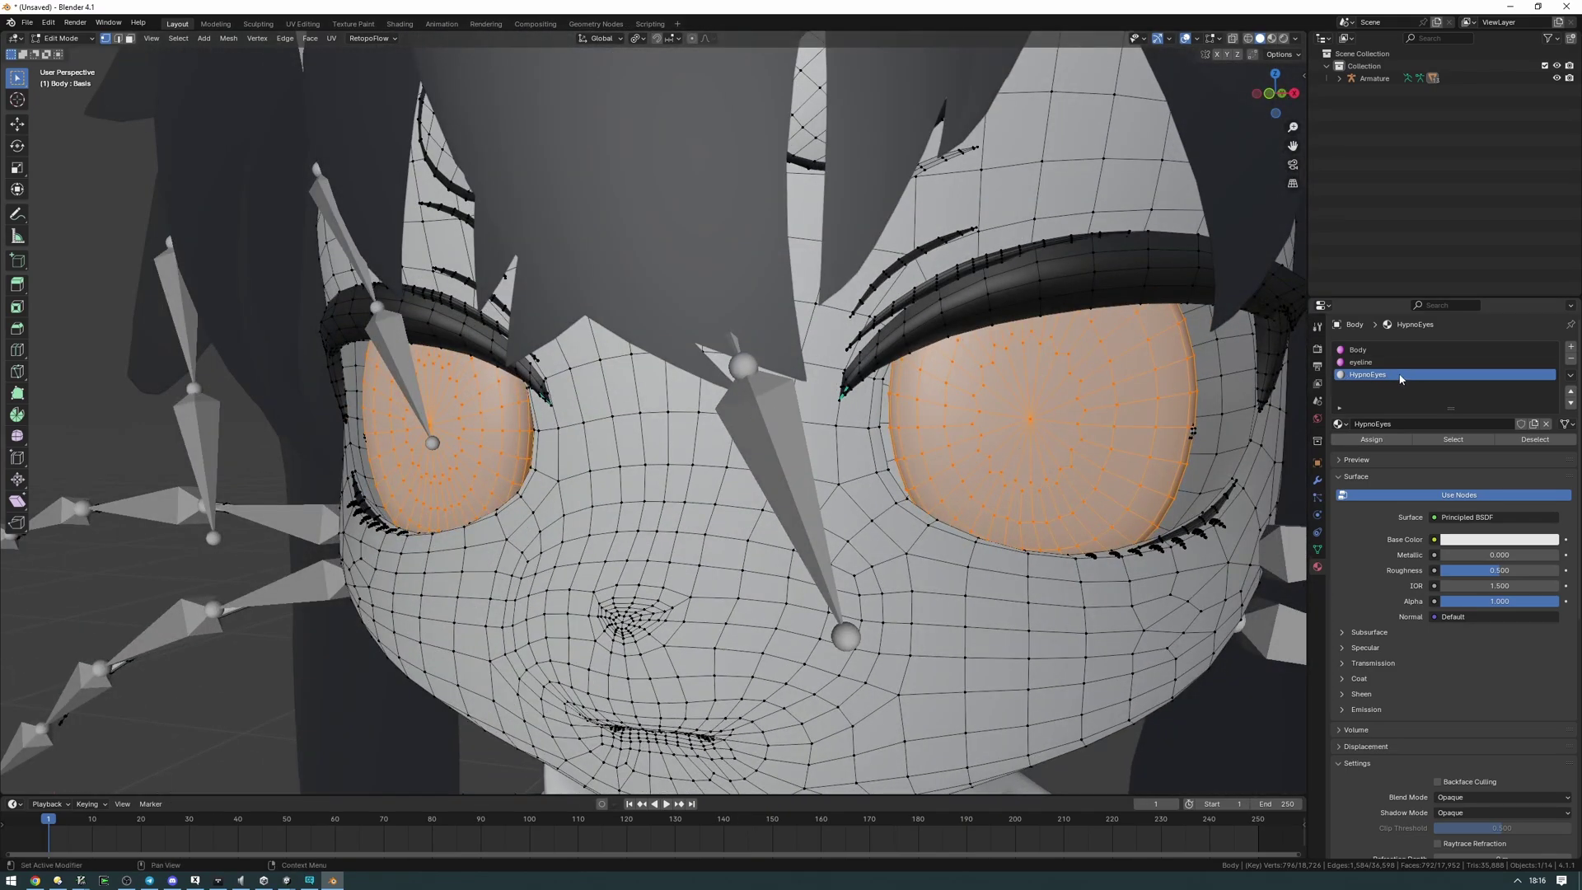
middle_click_drag(766, 395, 798, 379)
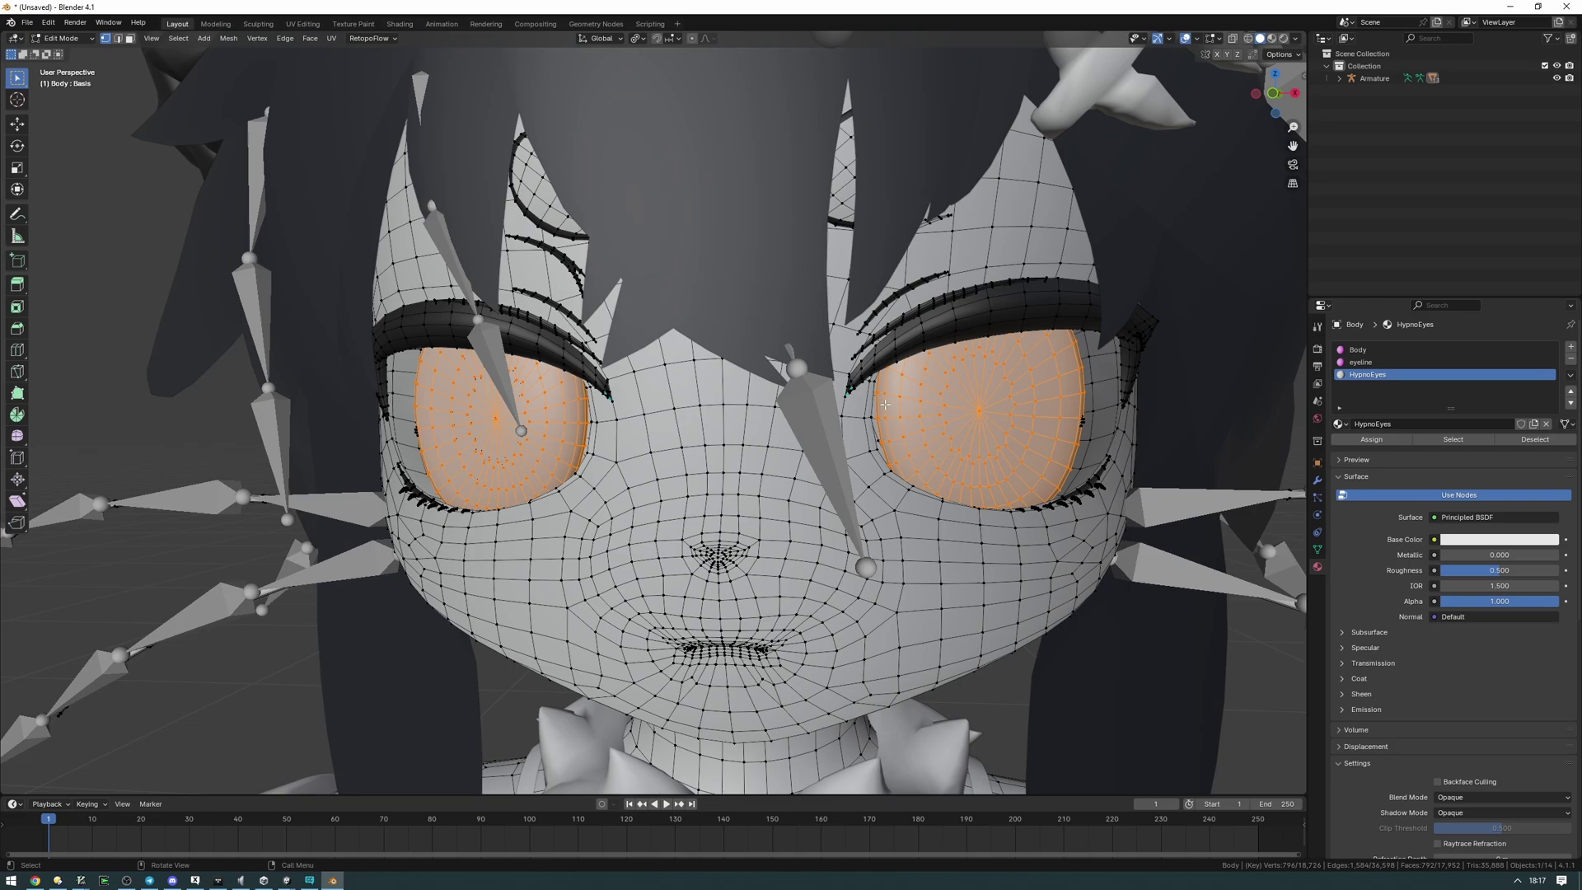
Step: In Object Mode, add a new shape key to the Body mesh, name it HideHypno and enable Shape Key Edit Mode
left_click(1317, 549)
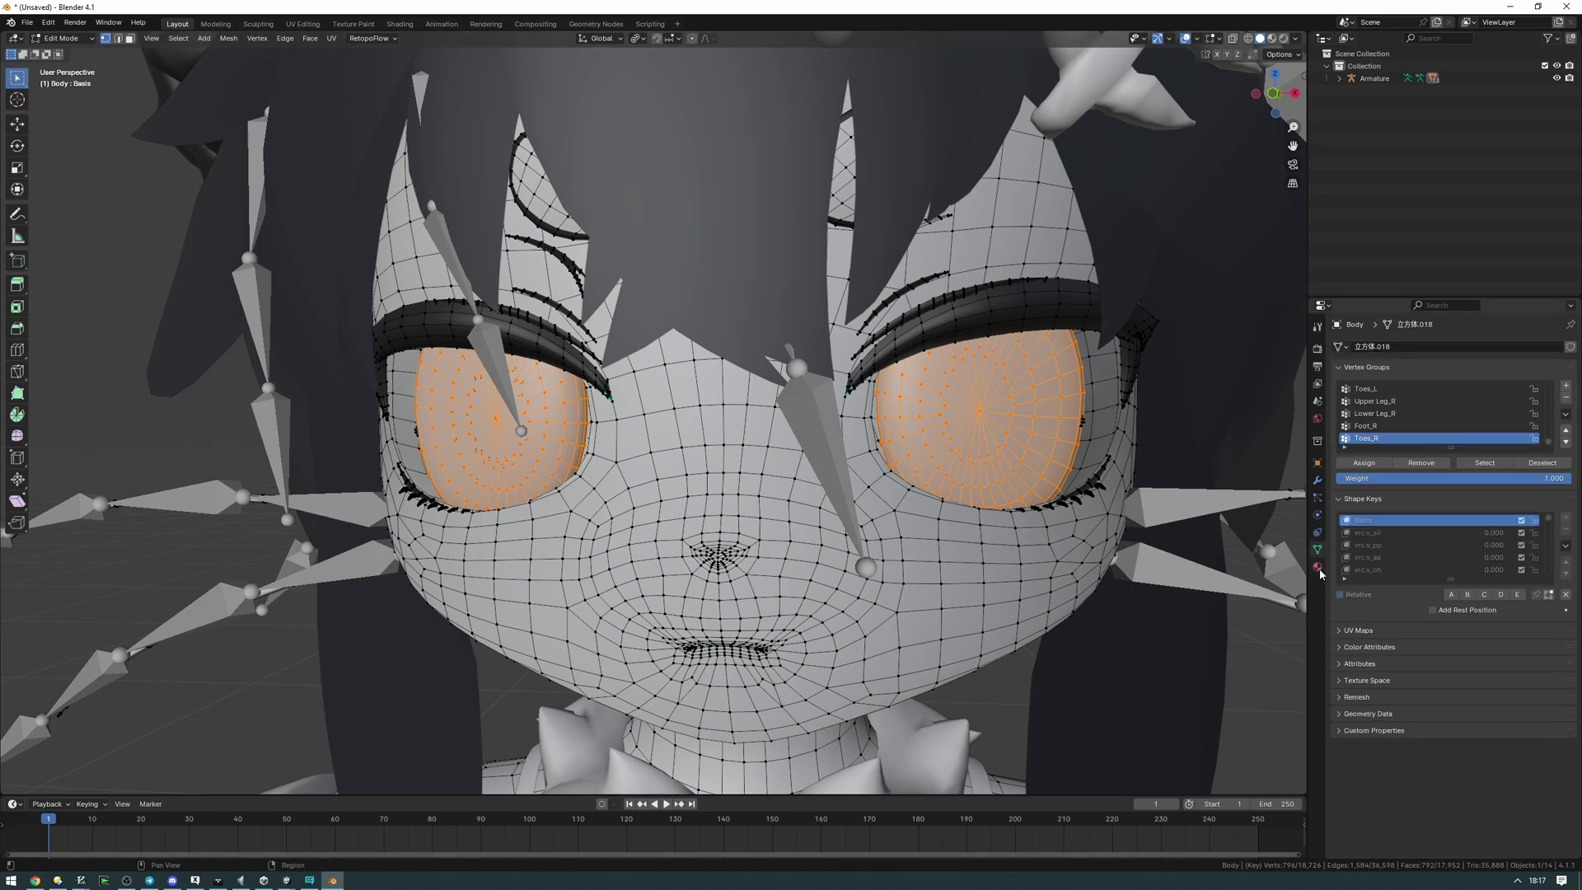
left_click(1317, 566)
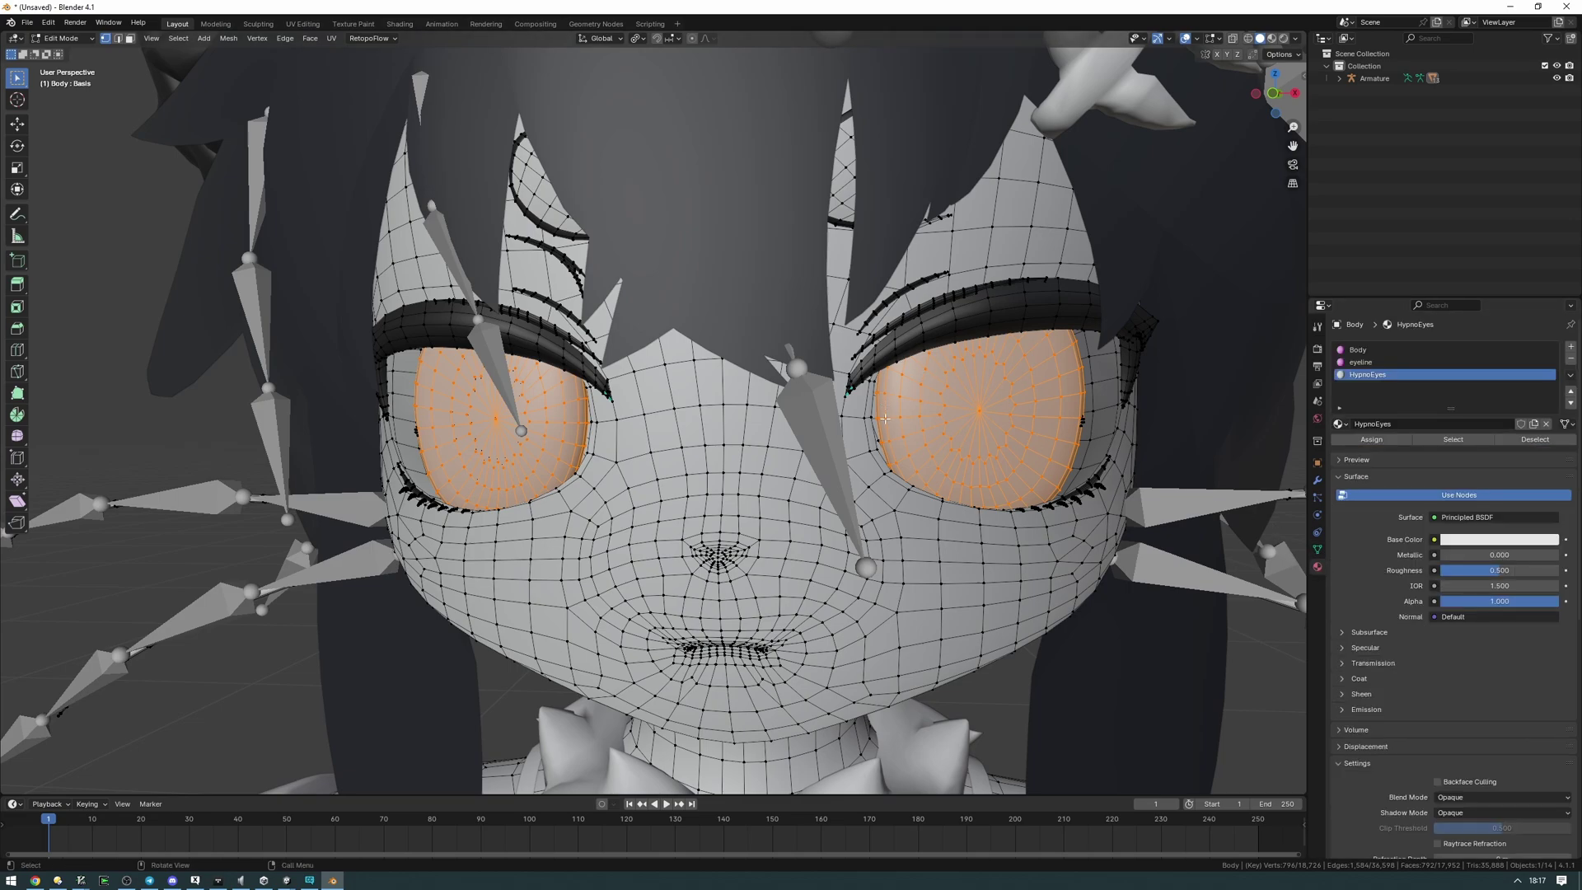
left_click(1317, 550)
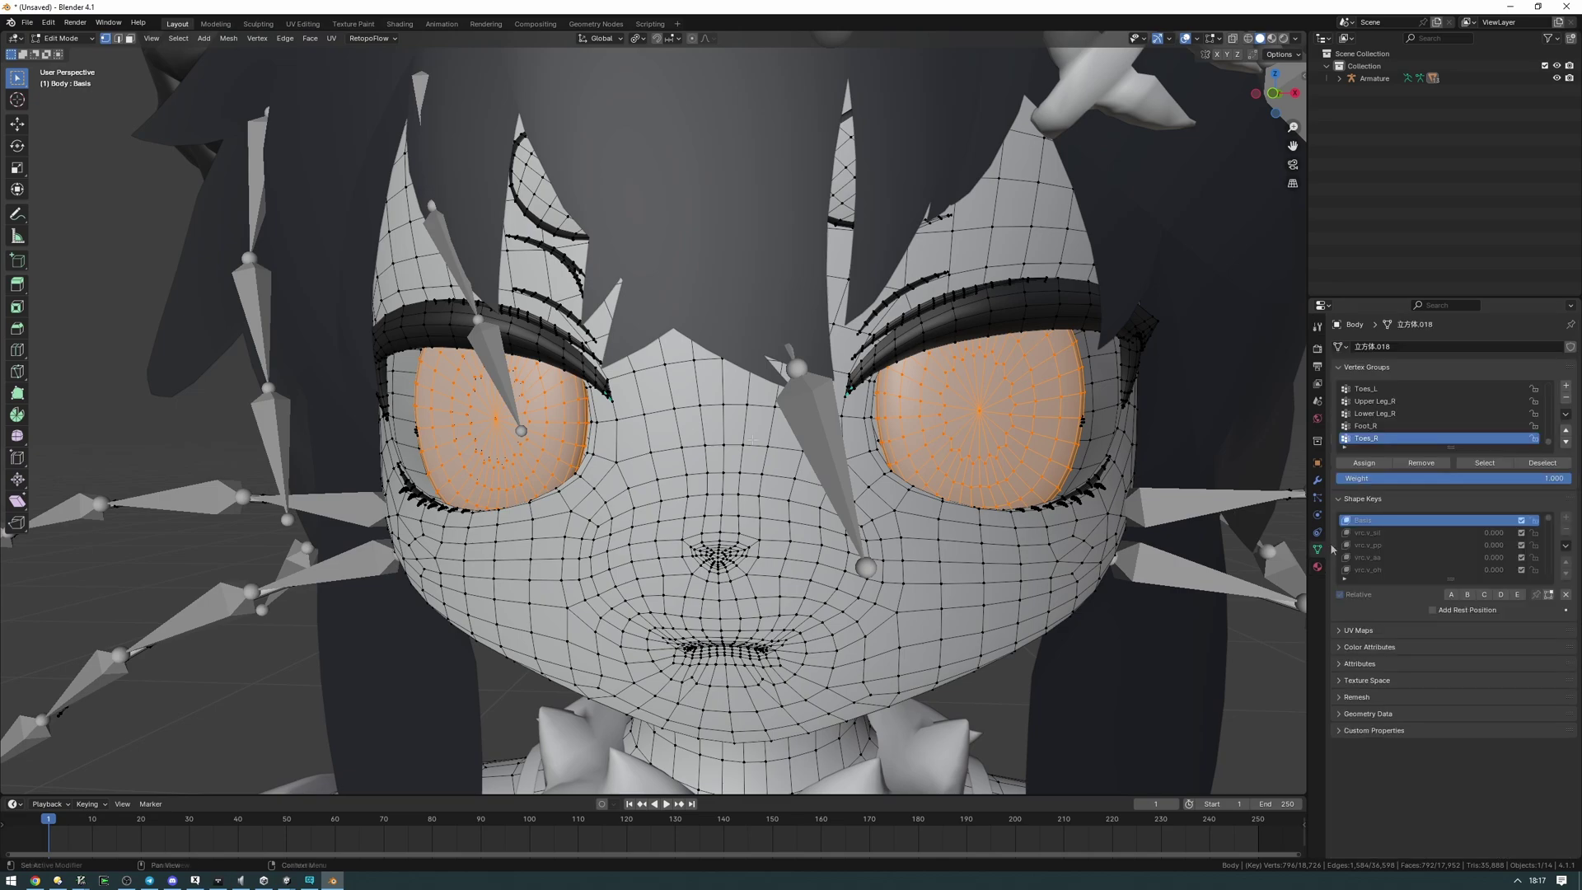
key("ctrl+Tab")
left_click(646, 442)
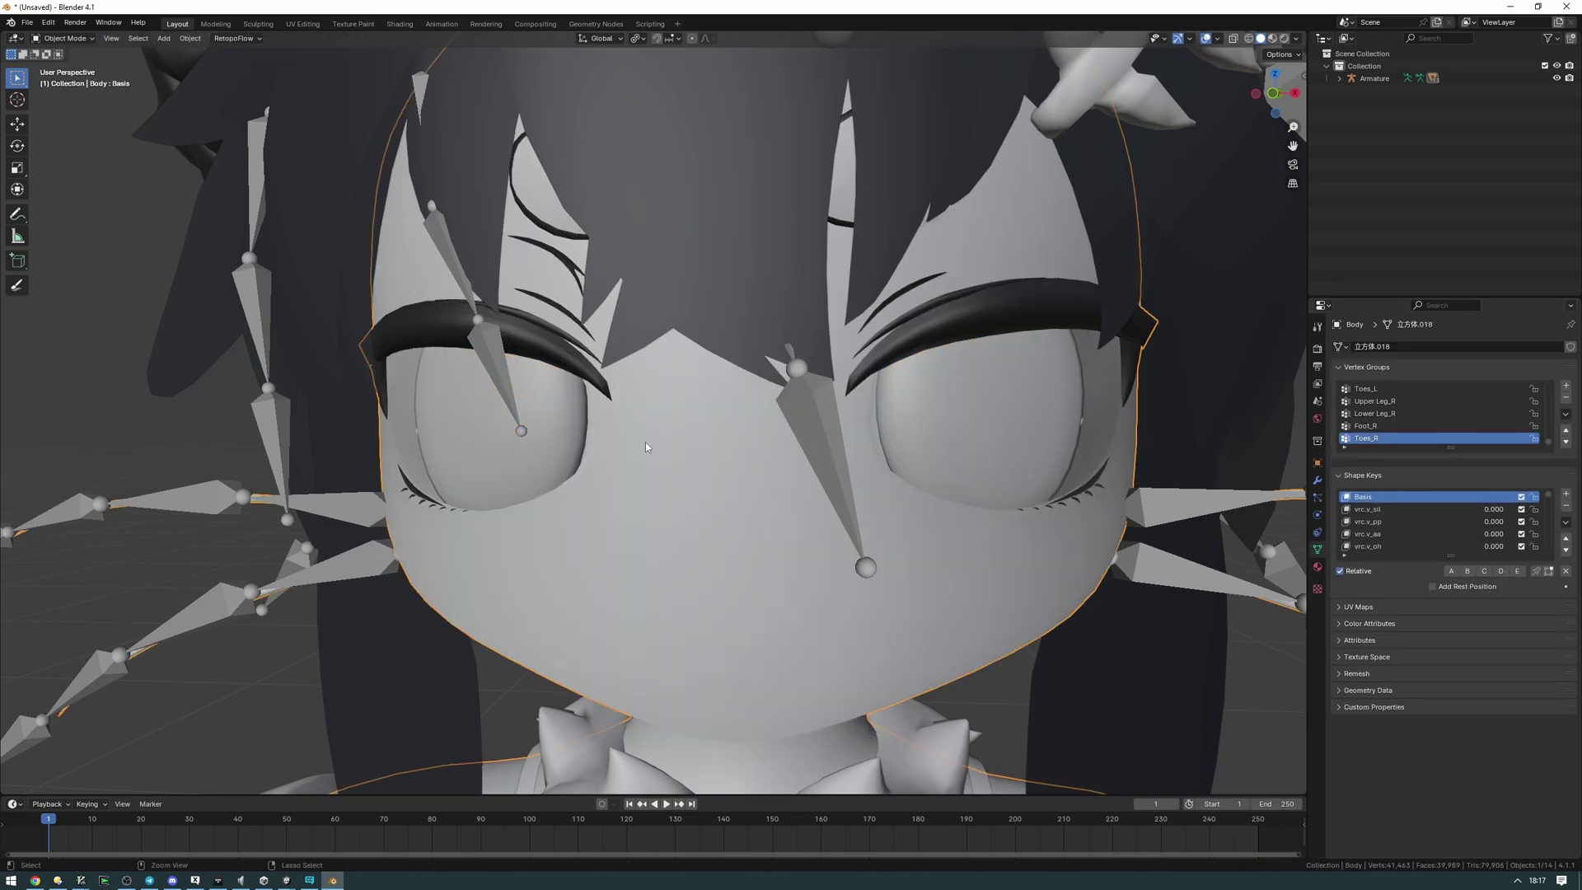
left_click(1566, 486)
double_click(1385, 542)
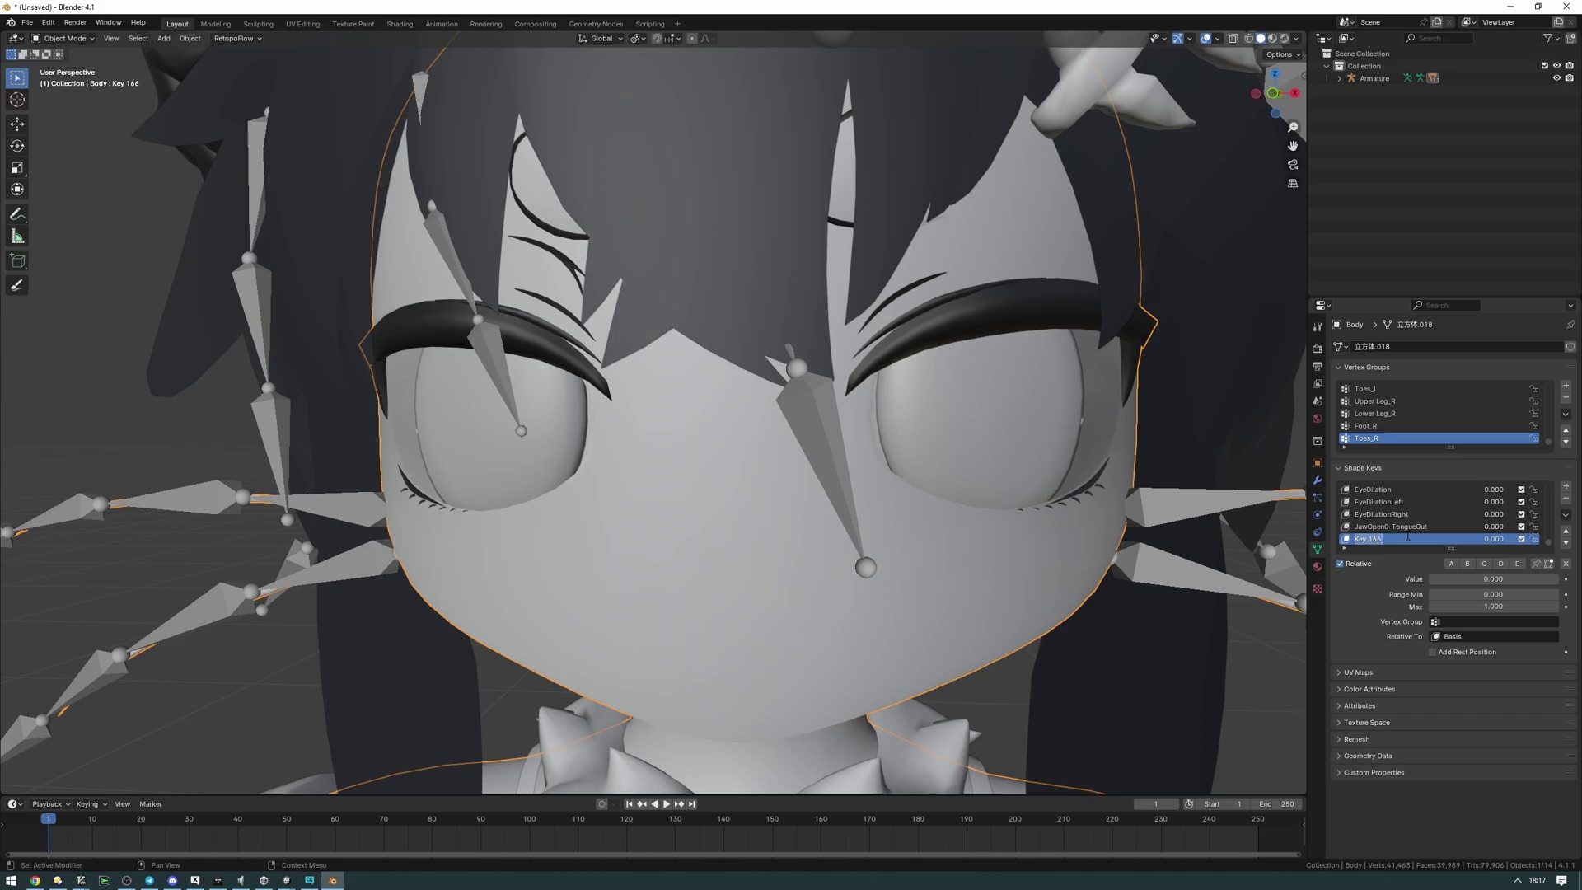
type("HydeHypno")
key("Return")
left_click(1553, 565)
Step: In Edit Mode, set HideHypno's value to 1.000 and scale the duplicated eye geometry to 0
key("ctrl+Tab")
left_click(905, 382)
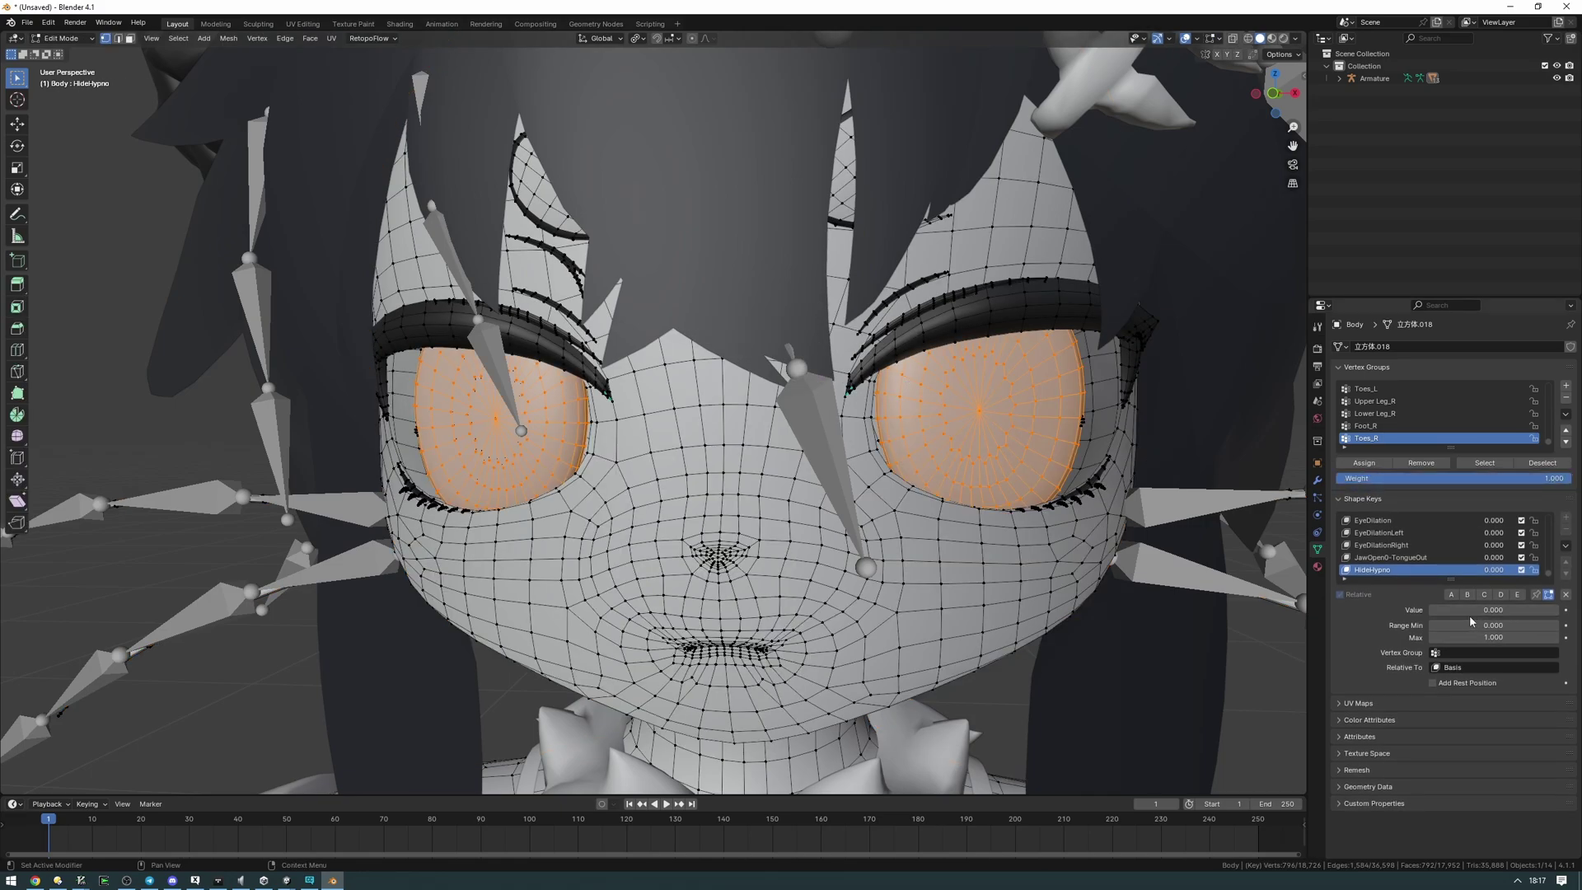
left_click_drag(1474, 610, 1552, 610)
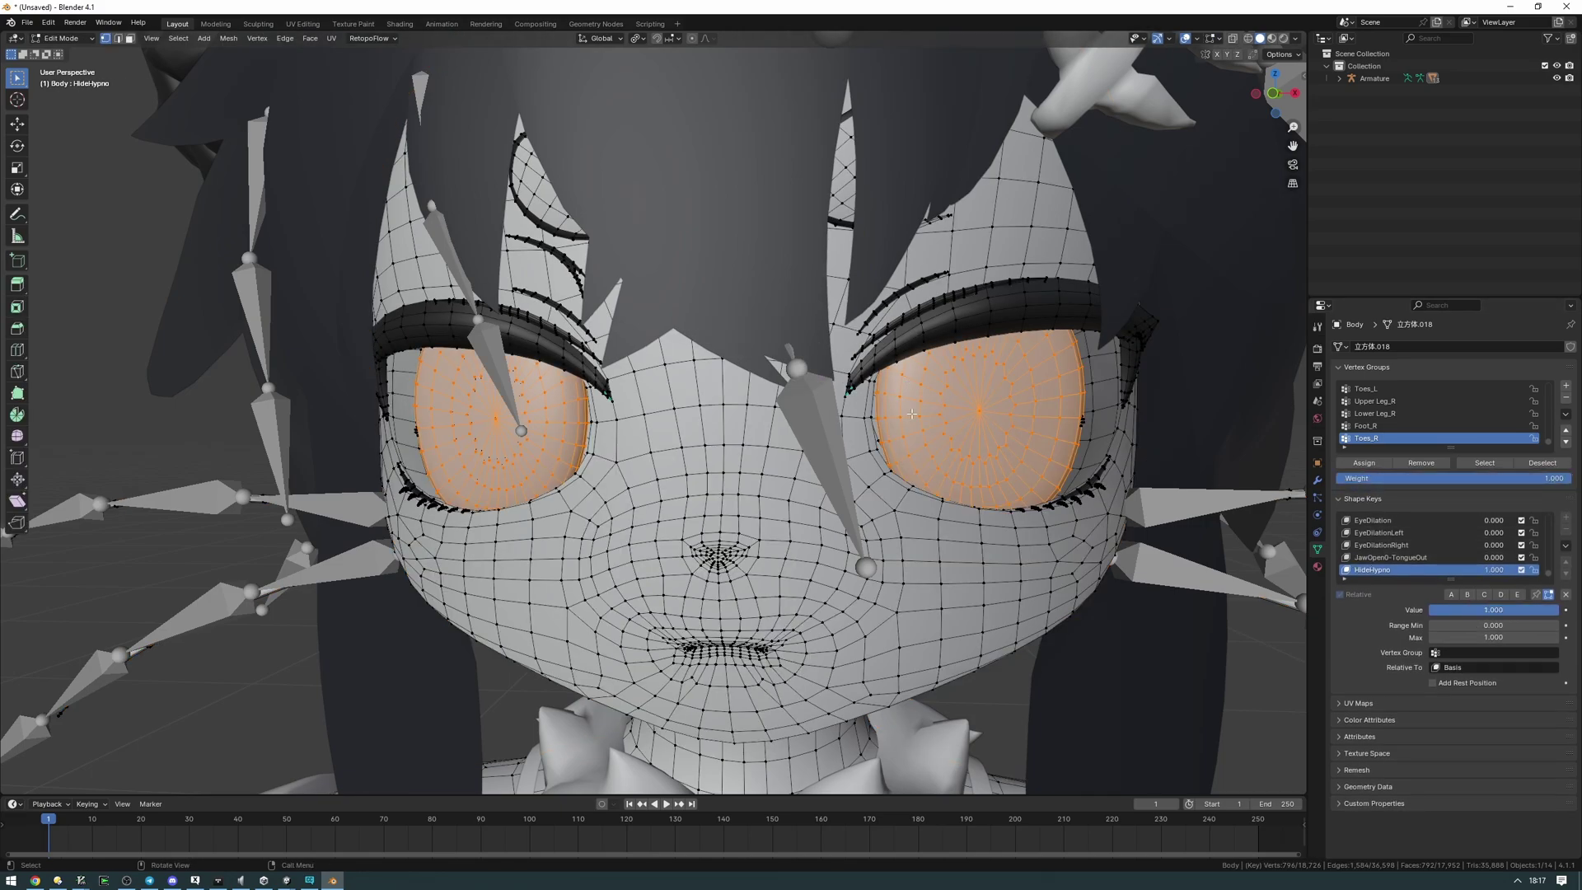
type("s")
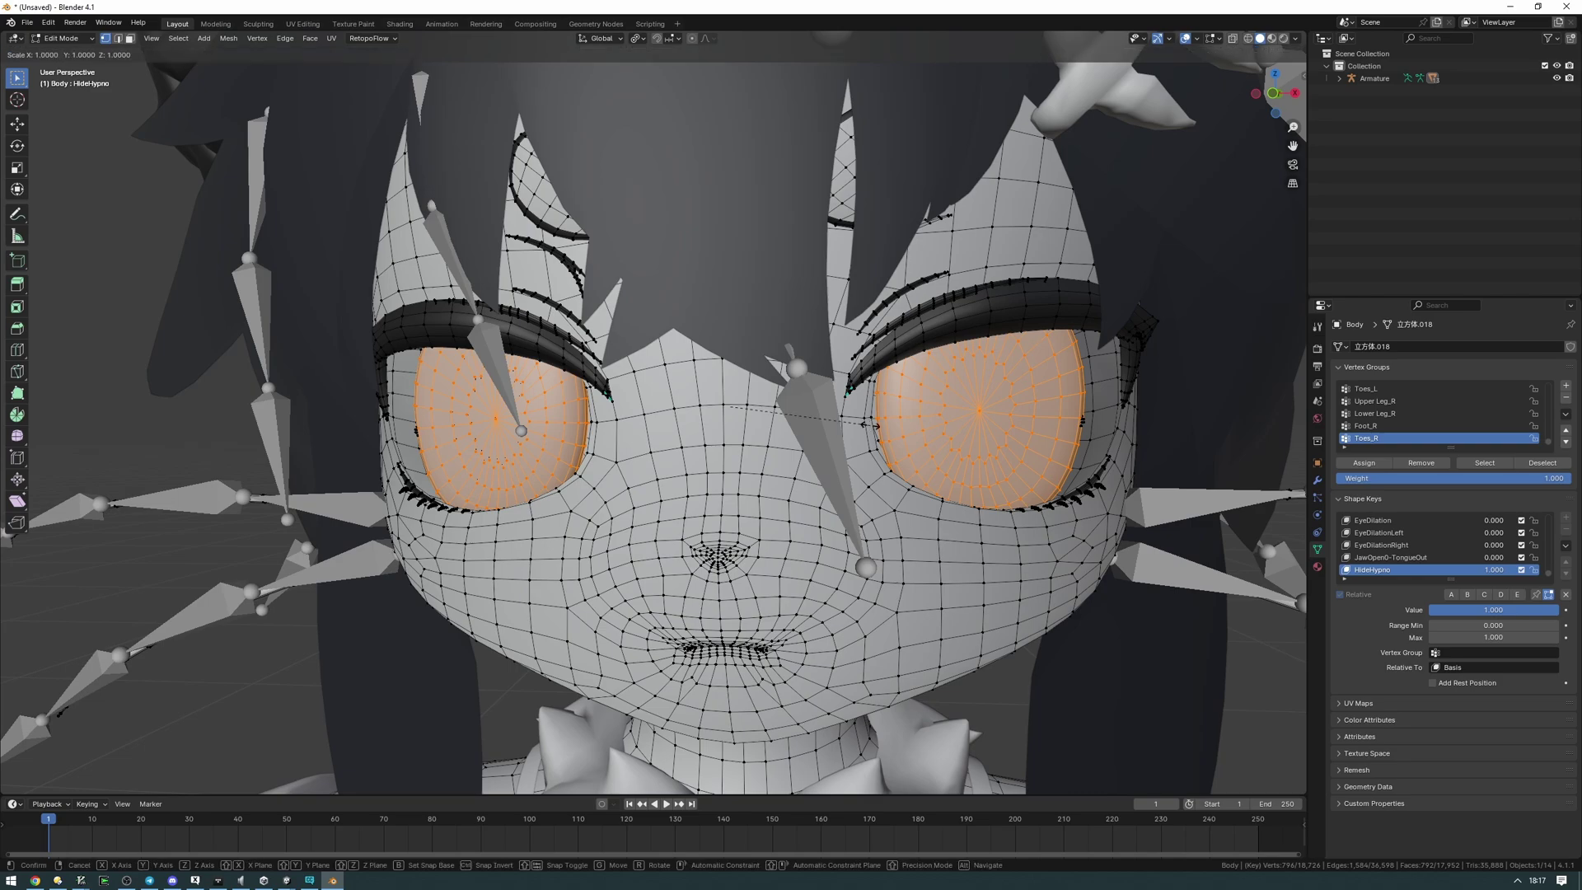
type("0")
key("Return")
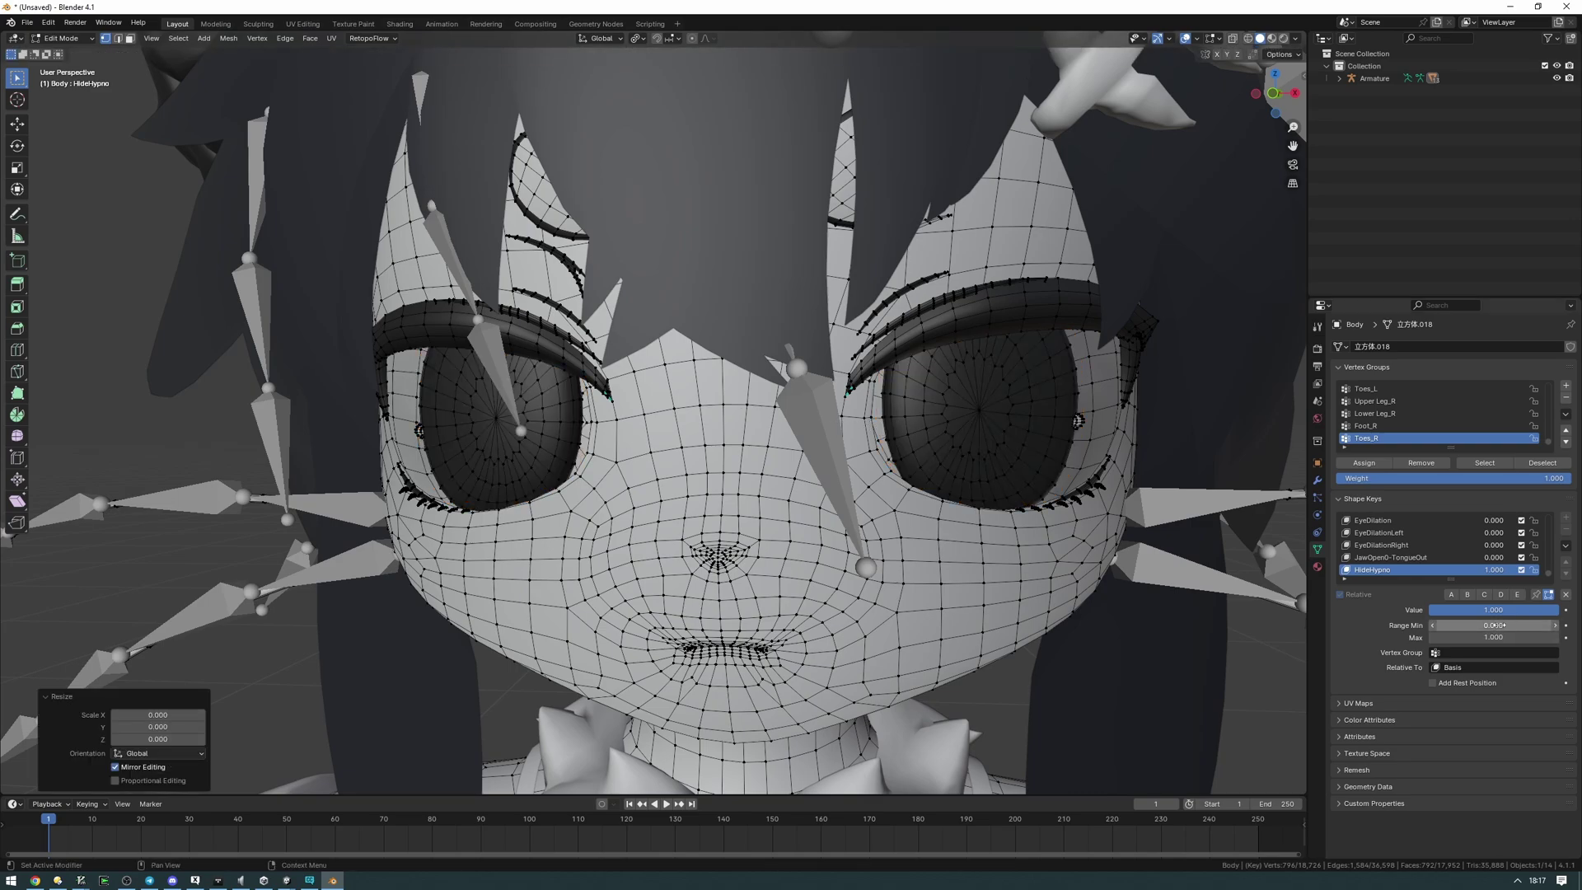
Step: Set the HideHypno shape key's value to 0.000
left_click_drag(1552, 609, 1428, 609)
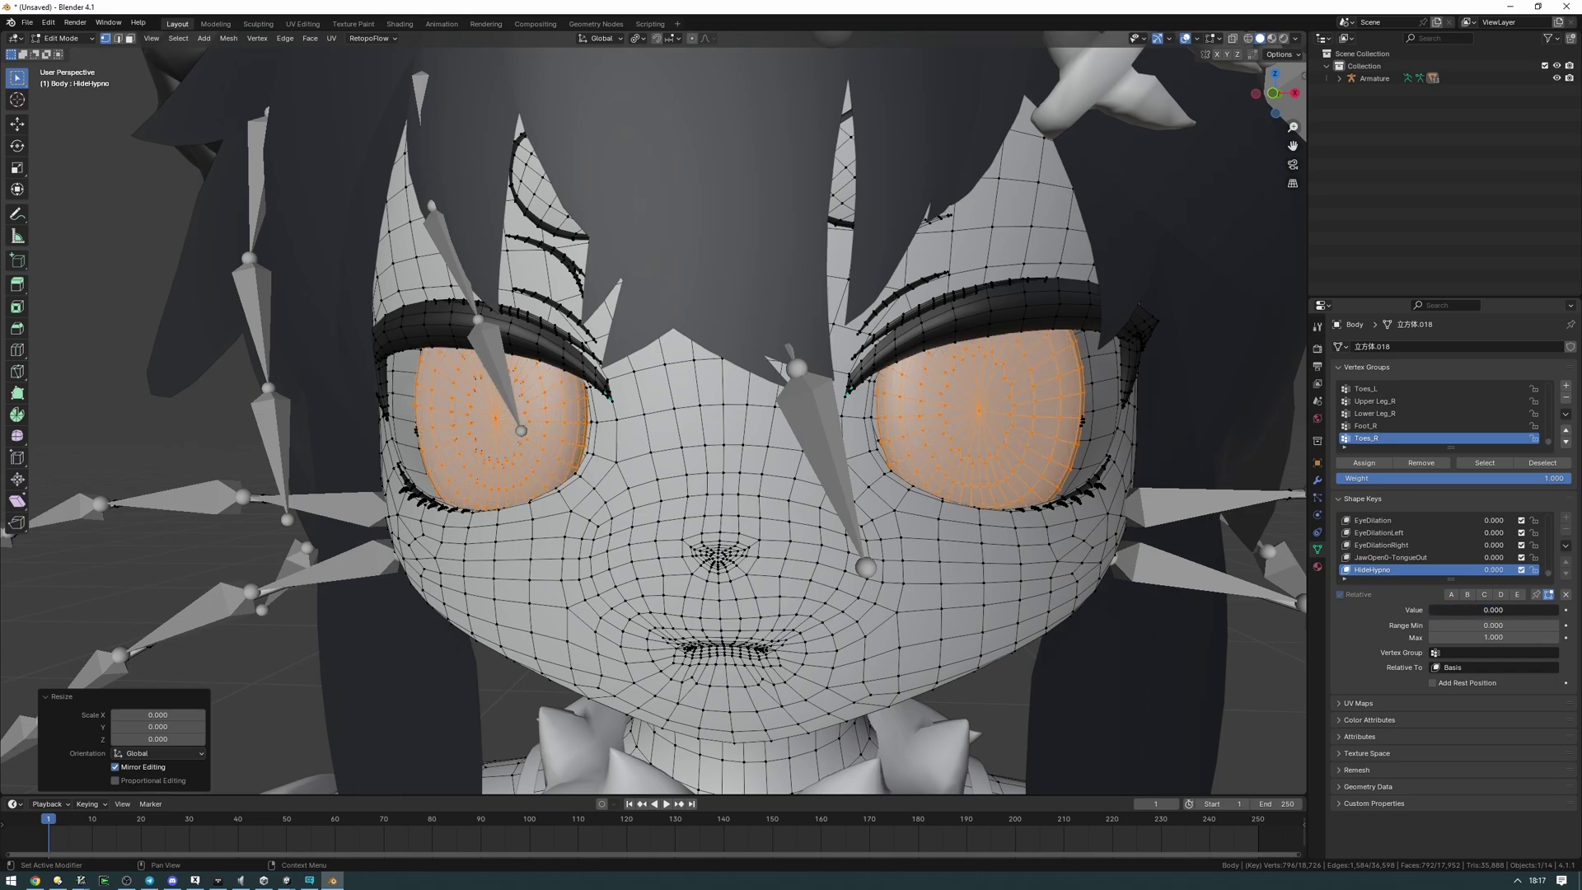
middle_click_drag(852, 453, 840, 453)
scroll(395, 279, "down", 2)
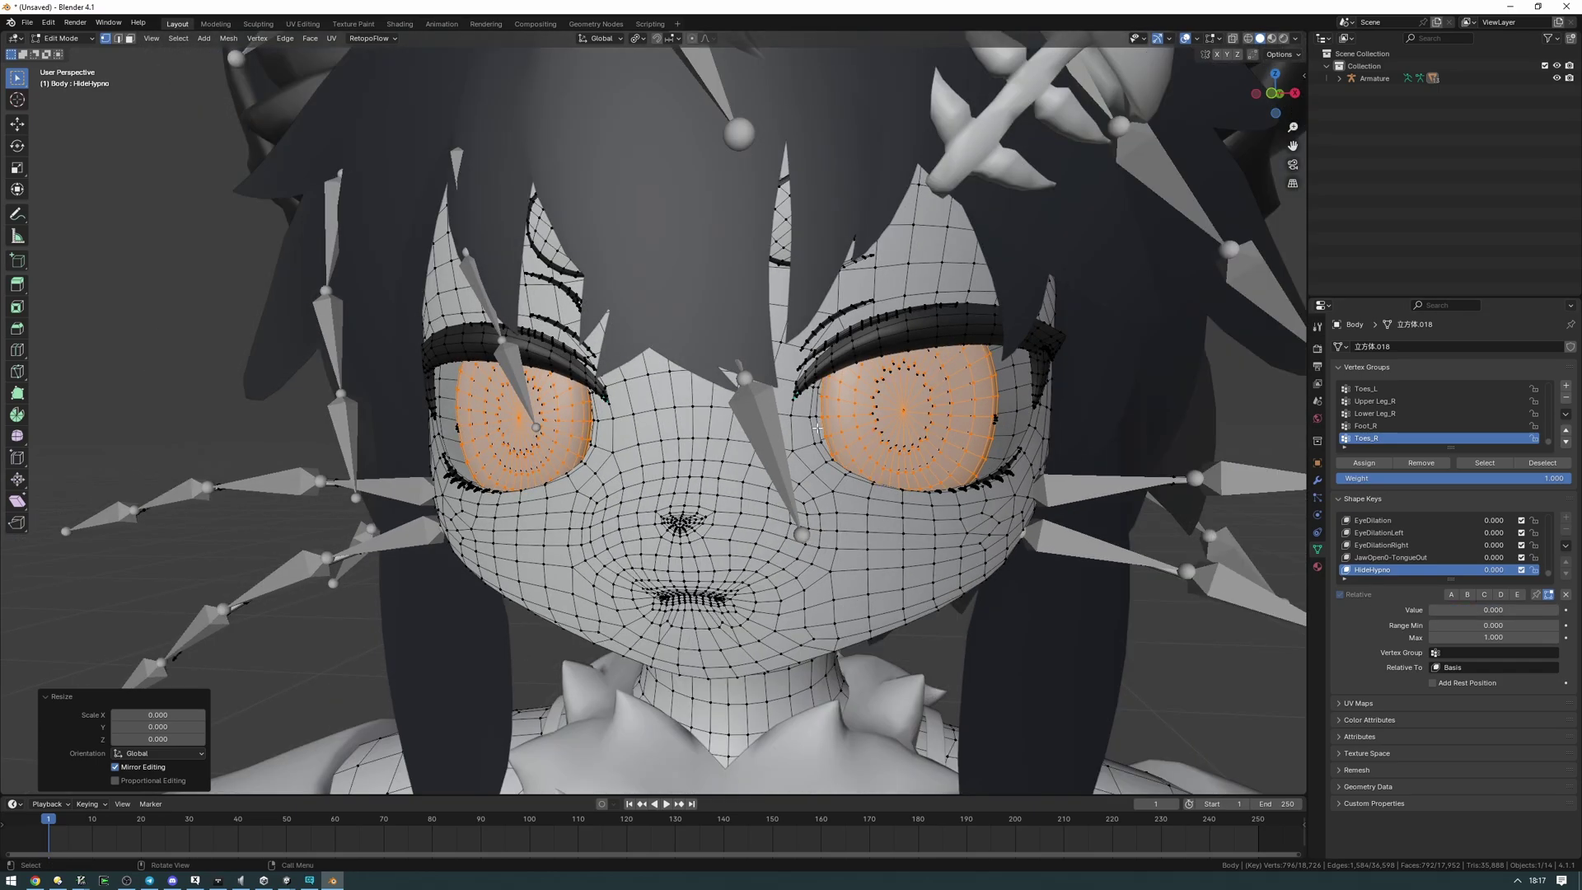
Step: Start an FBX export and select the Armature together with all of its child meshes
left_click(27, 22)
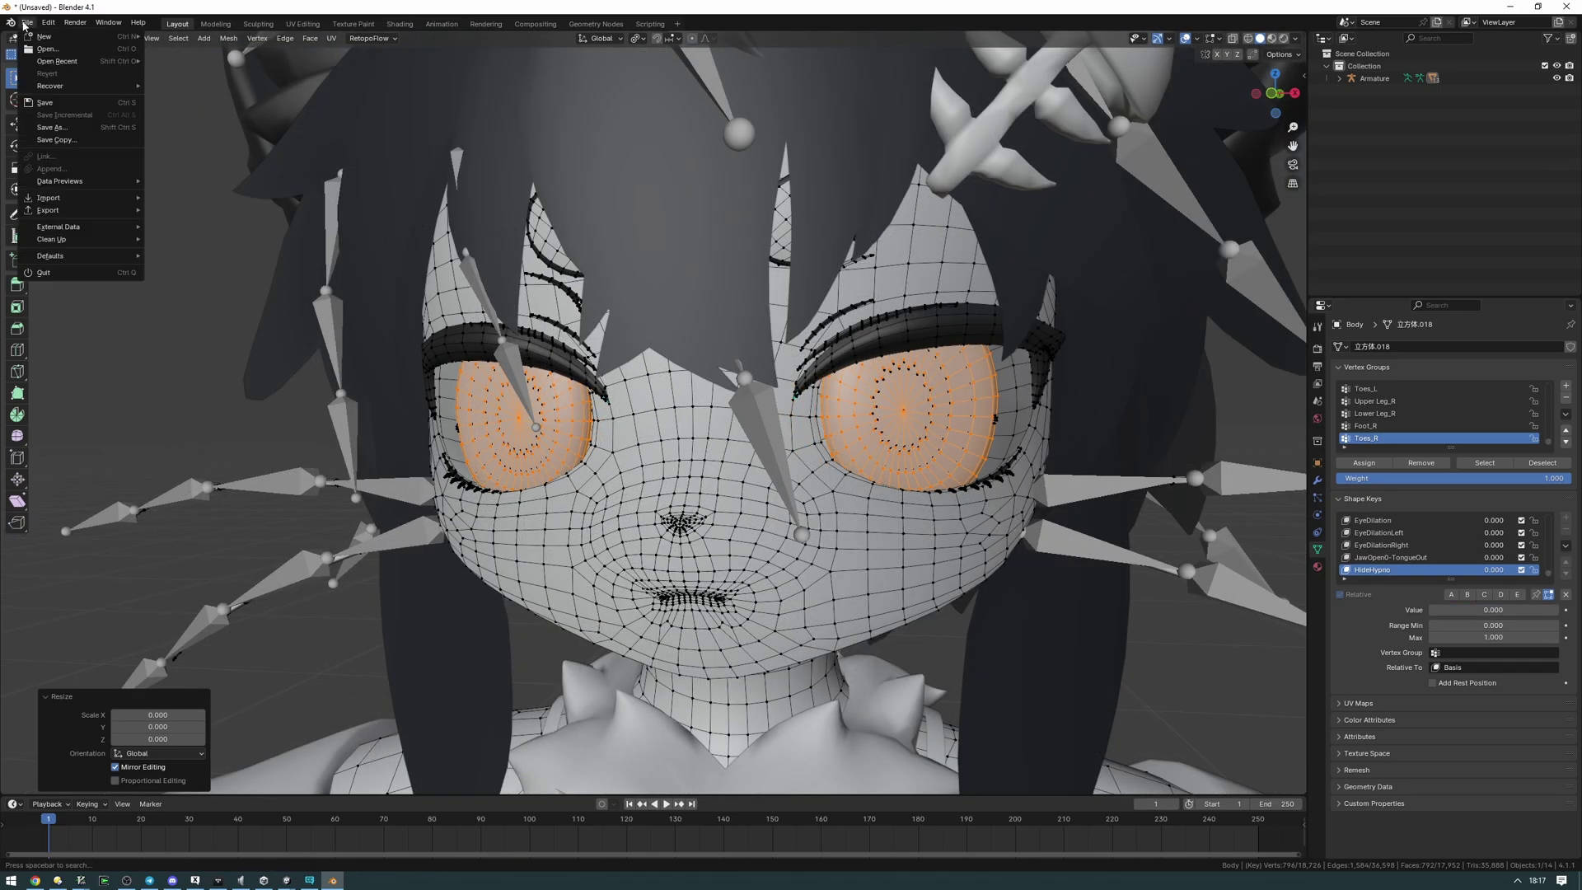
mouse_move(49, 210)
left_click(180, 333)
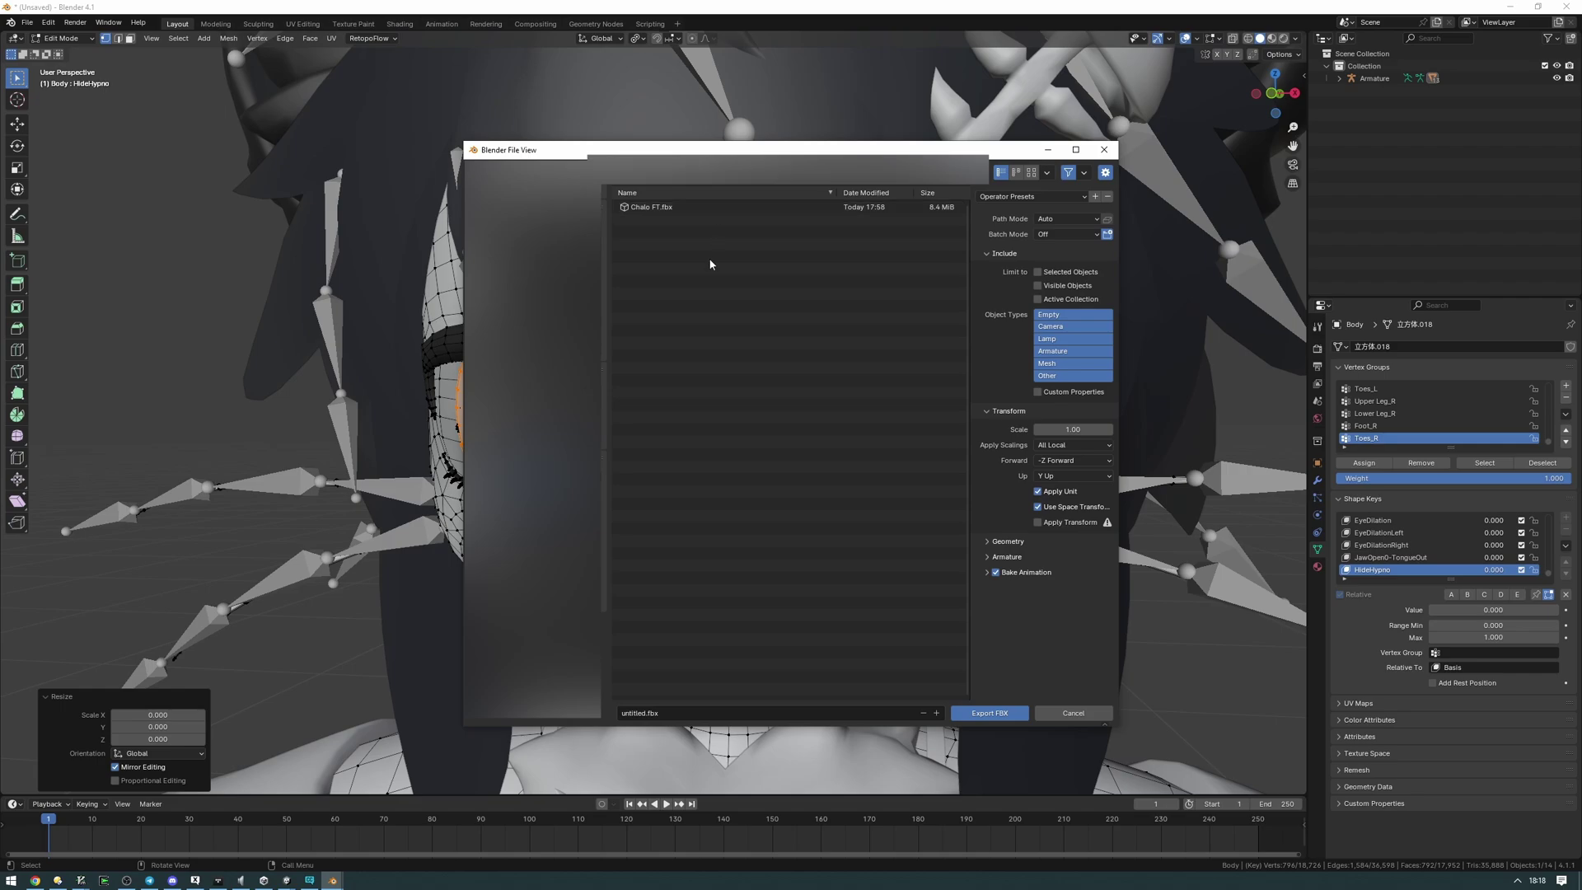
left_click(1340, 79)
left_click(1383, 263)
left_click(1402, 78, "shift")
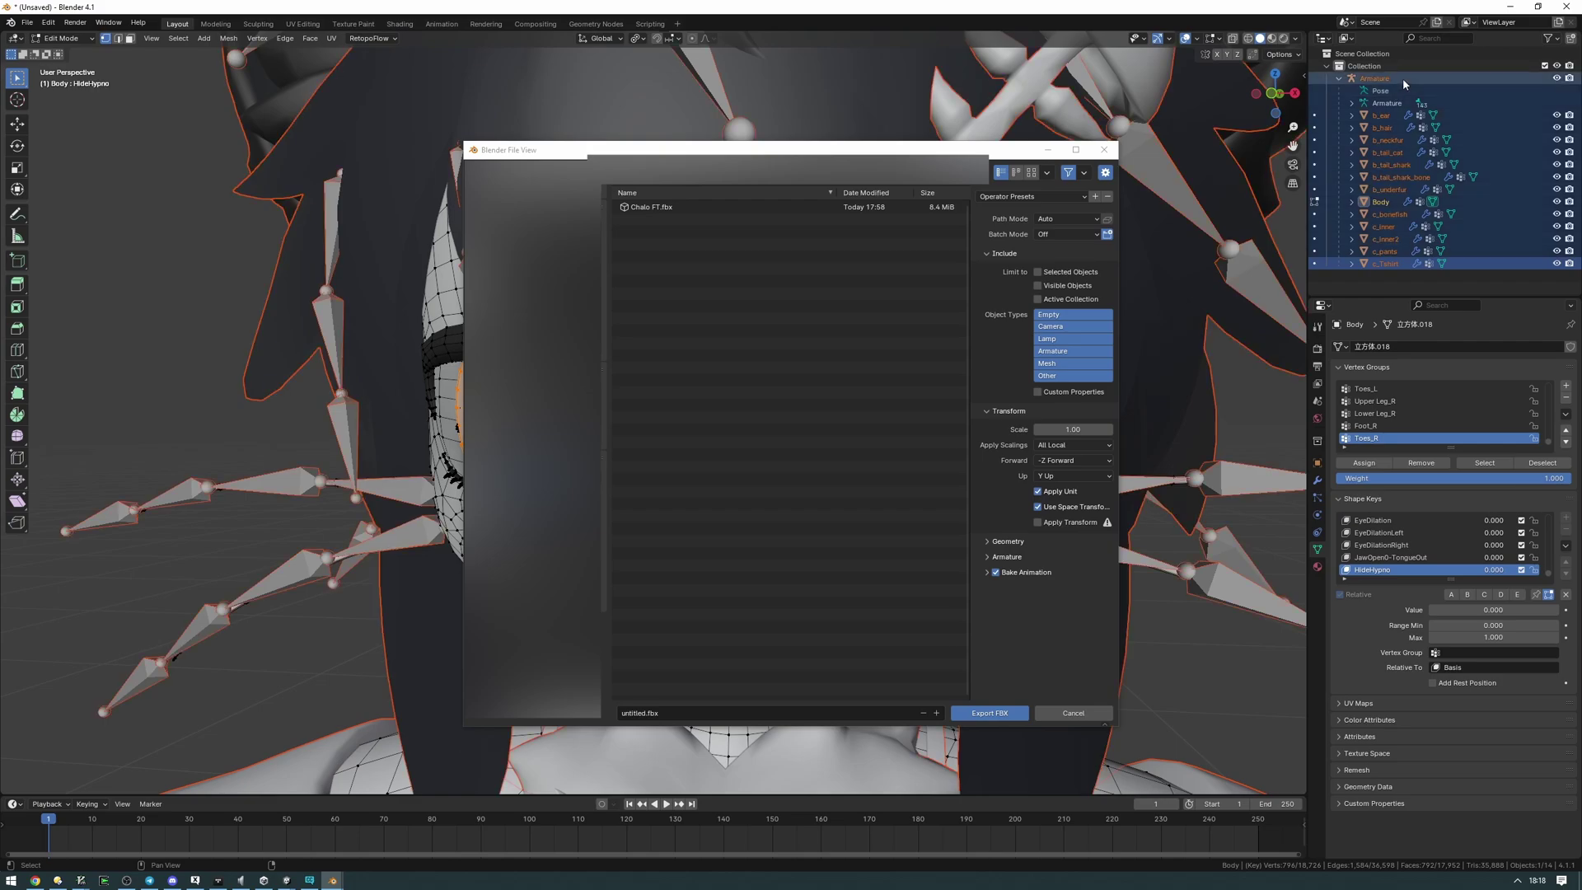
left_click(1411, 265)
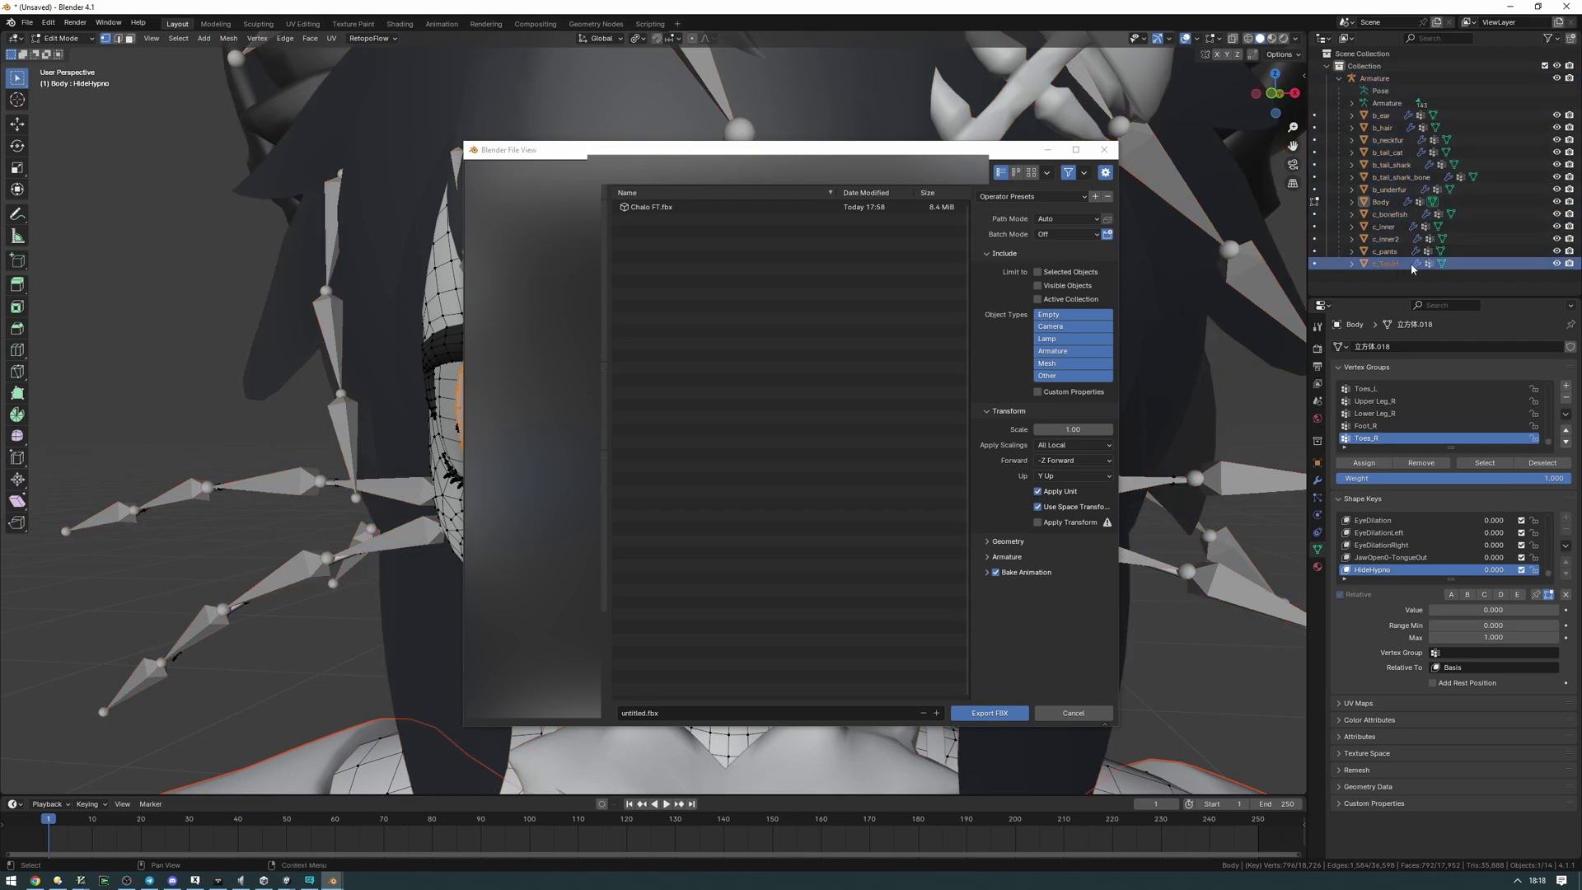
left_click(1390, 79, "shift")
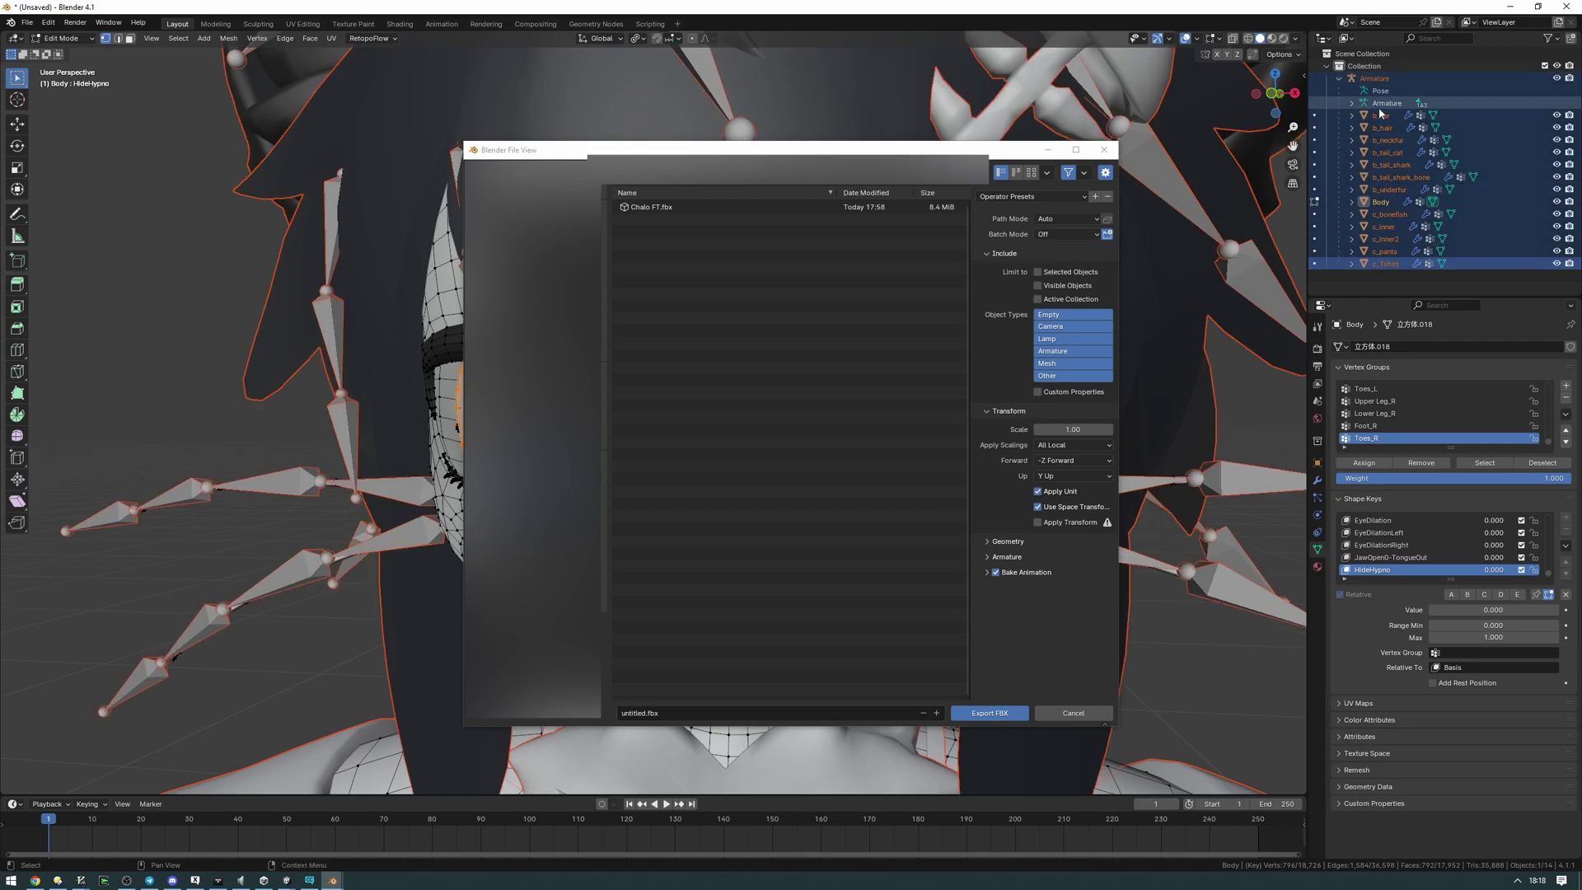
Step: Limit the FBX export to selected and visible objects and turn off Add Leaf Bones for the armature
left_click(1041, 286)
left_click(987, 558)
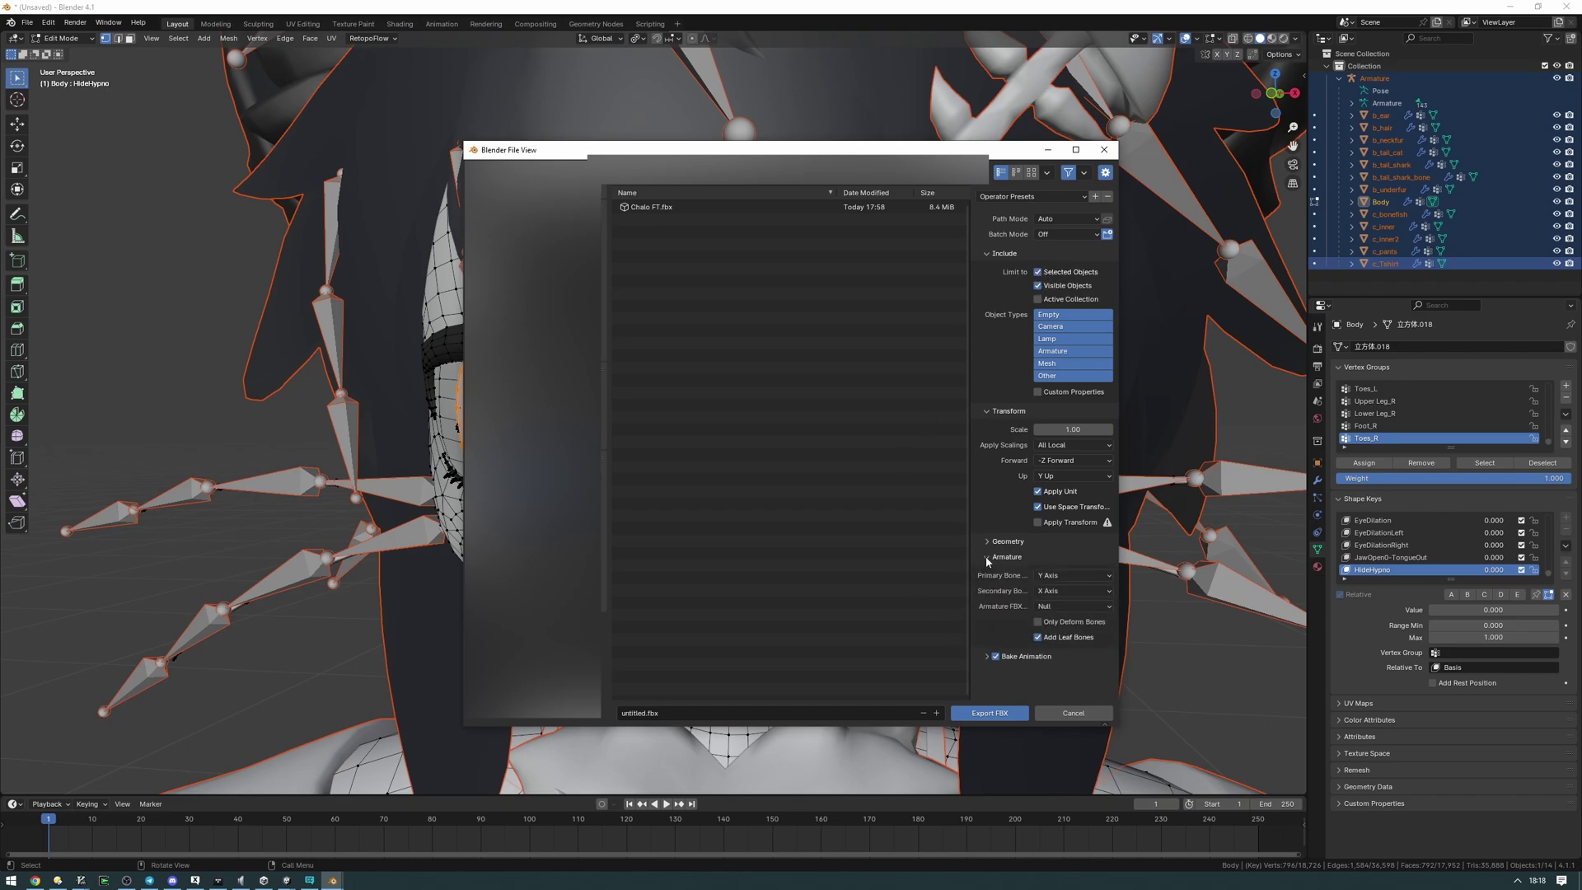
left_click(1047, 641)
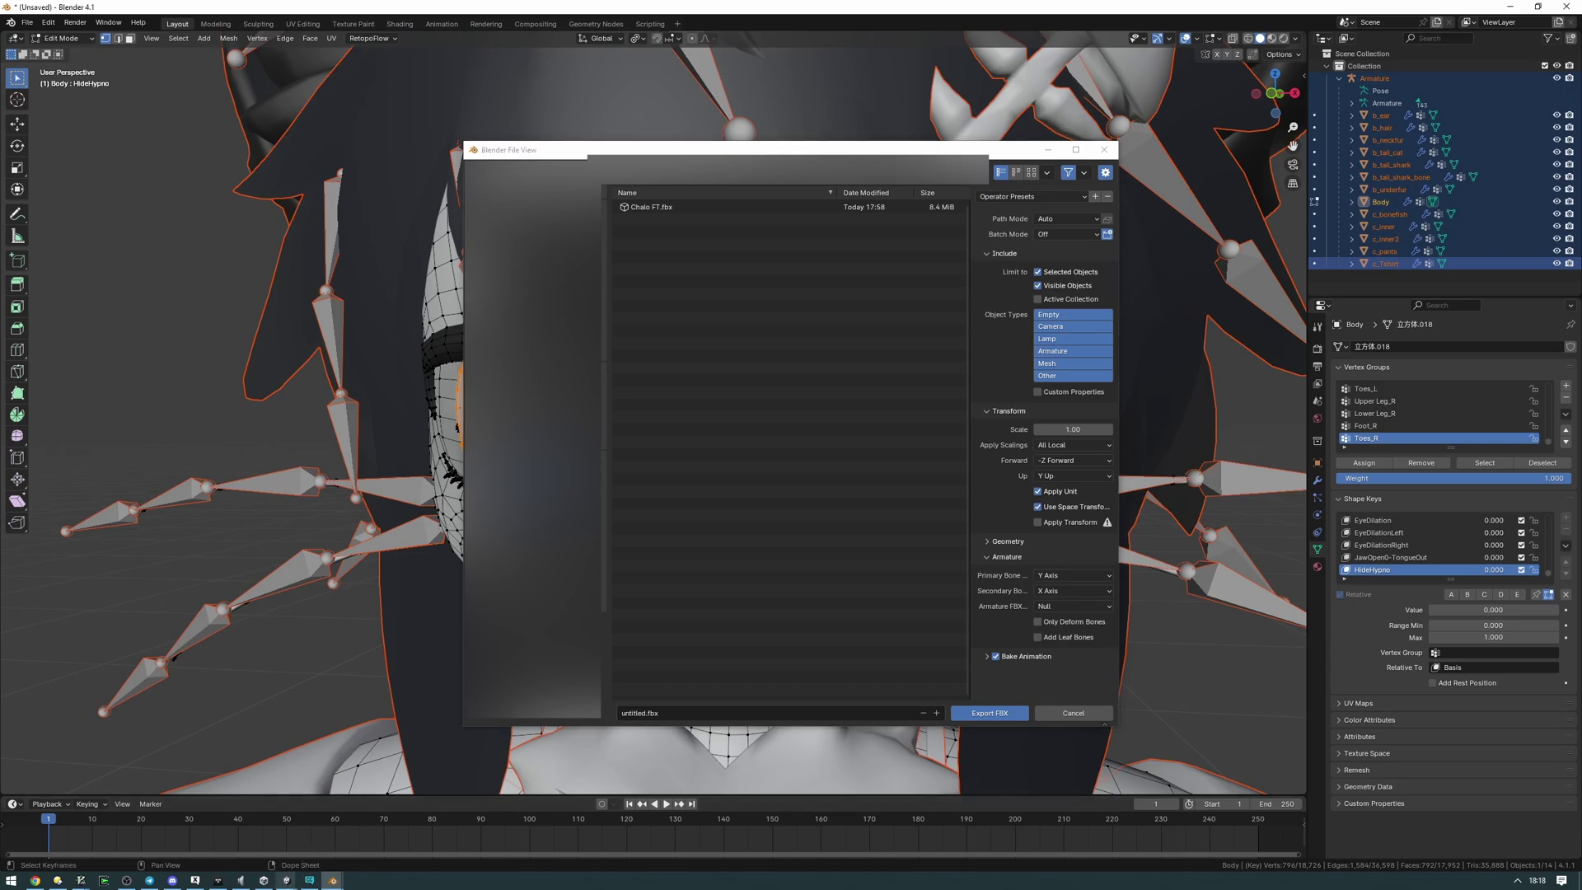
Step: Check the Chalo FT model's unit conversion in Unity's import settings and set Apply Scalings to FBX All in Blender's FBX export
mouse_move(286, 879)
left_click(420, 824)
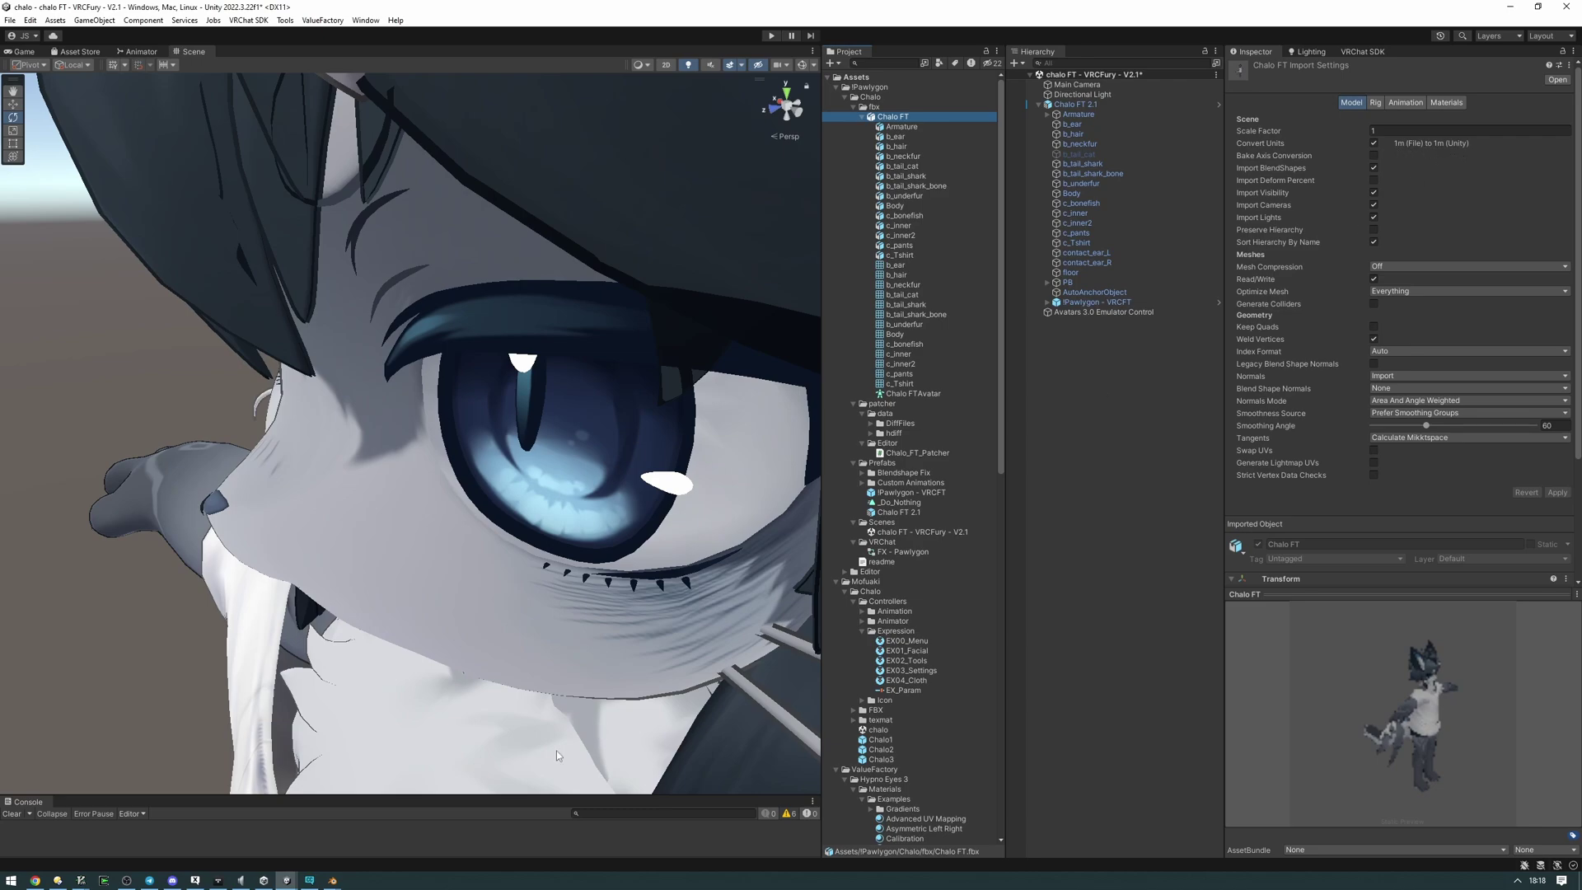
mouse_move(332, 879)
left_click(369, 833)
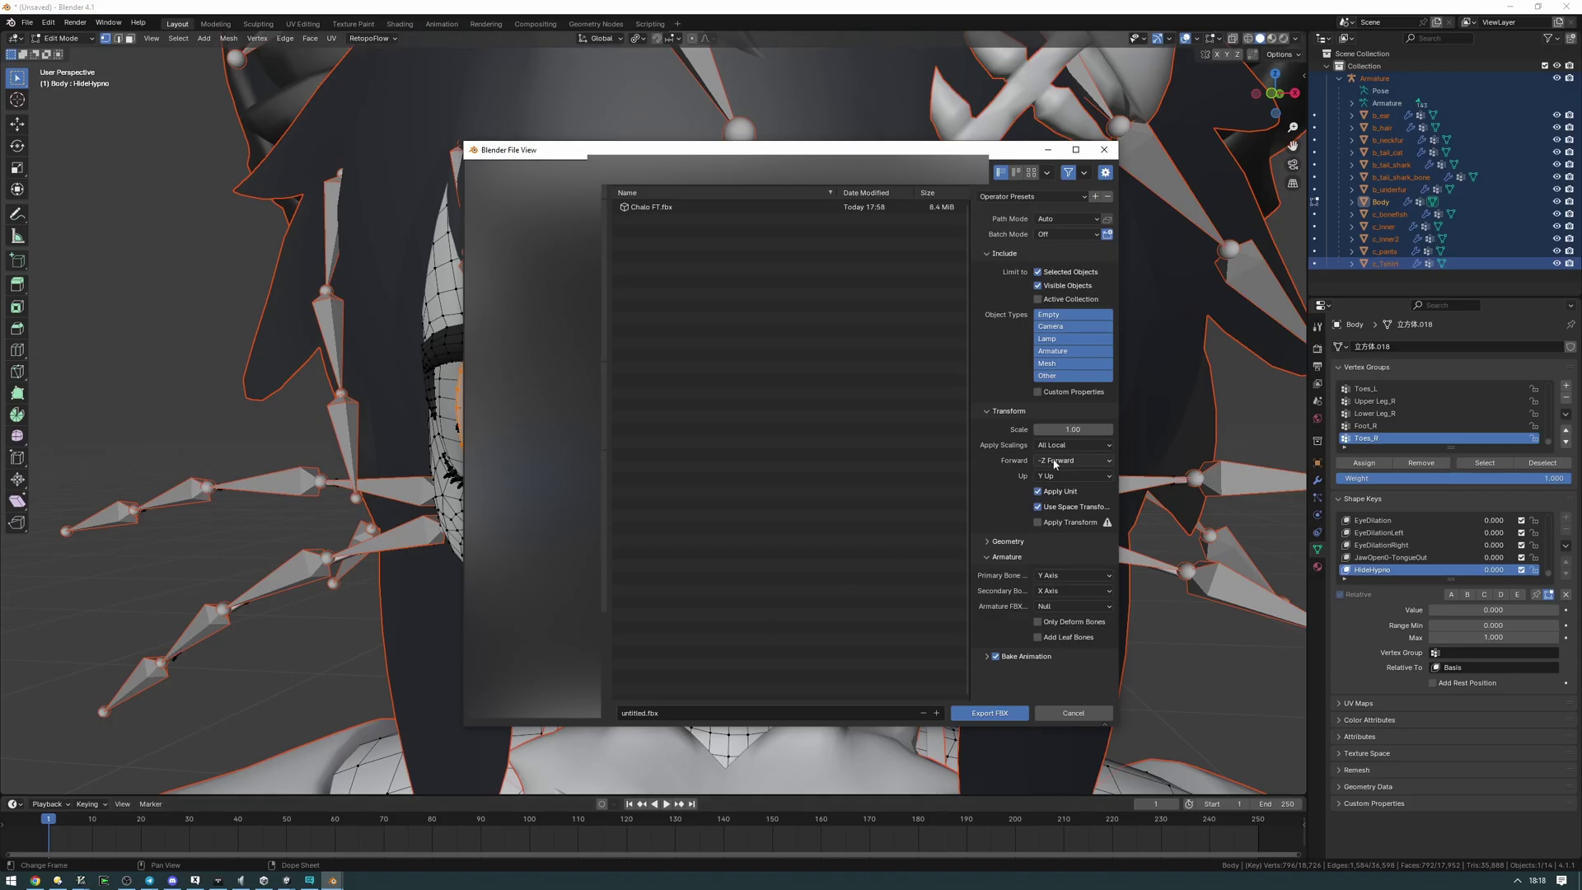
left_click(1072, 445)
left_click(1067, 495)
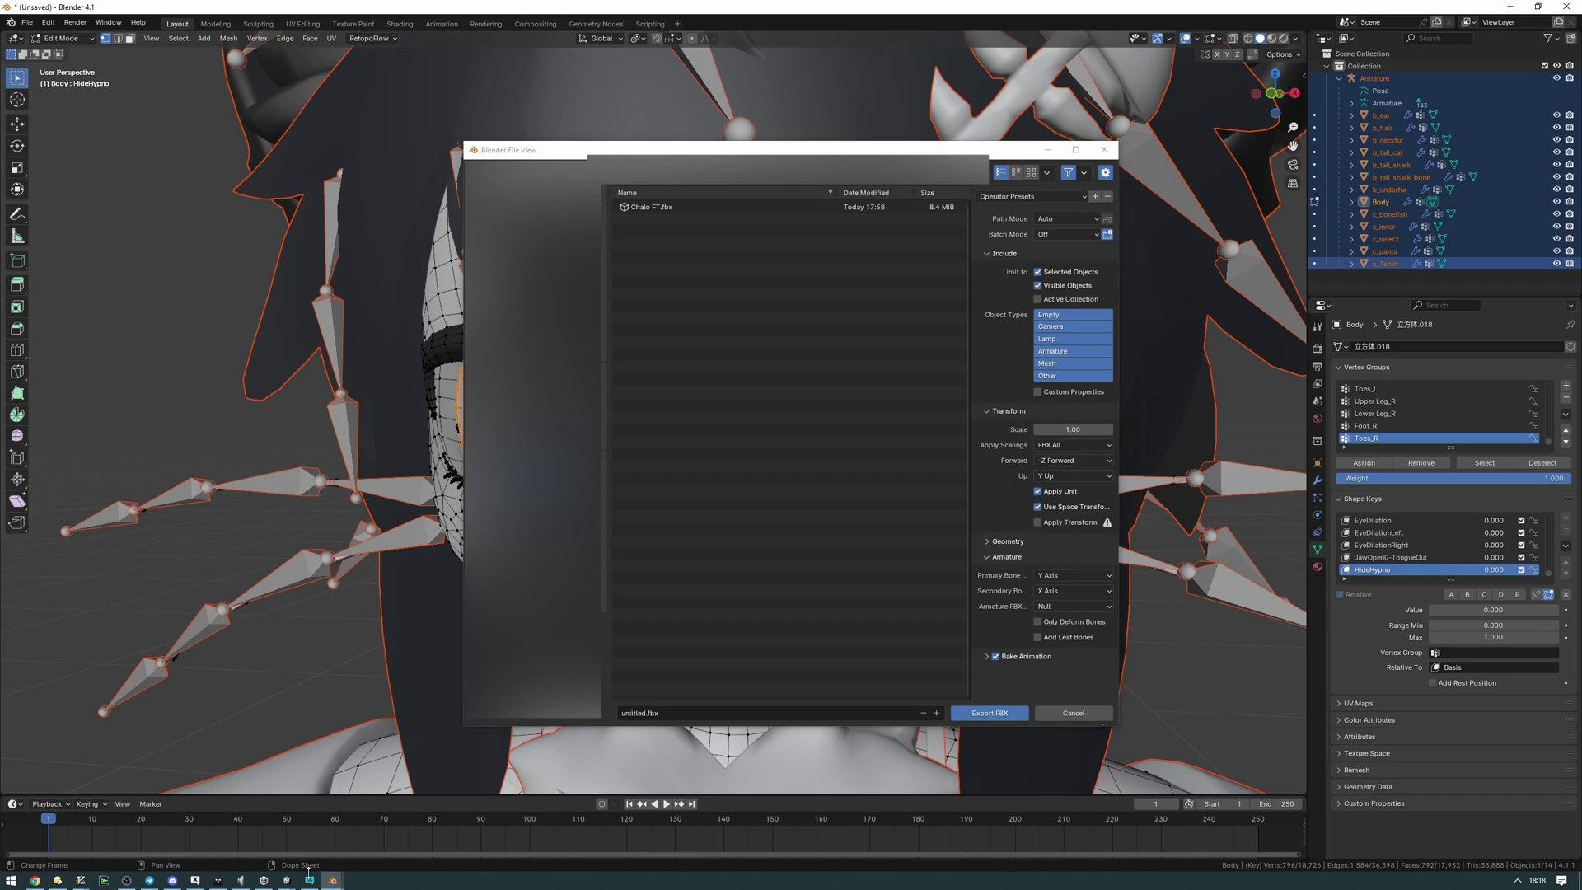
Step: Compare the unit conversion of the Ampwave model in the other Unity project and set Apply Scalings to All Local in Blender
mouse_move(289, 880)
left_click(428, 830)
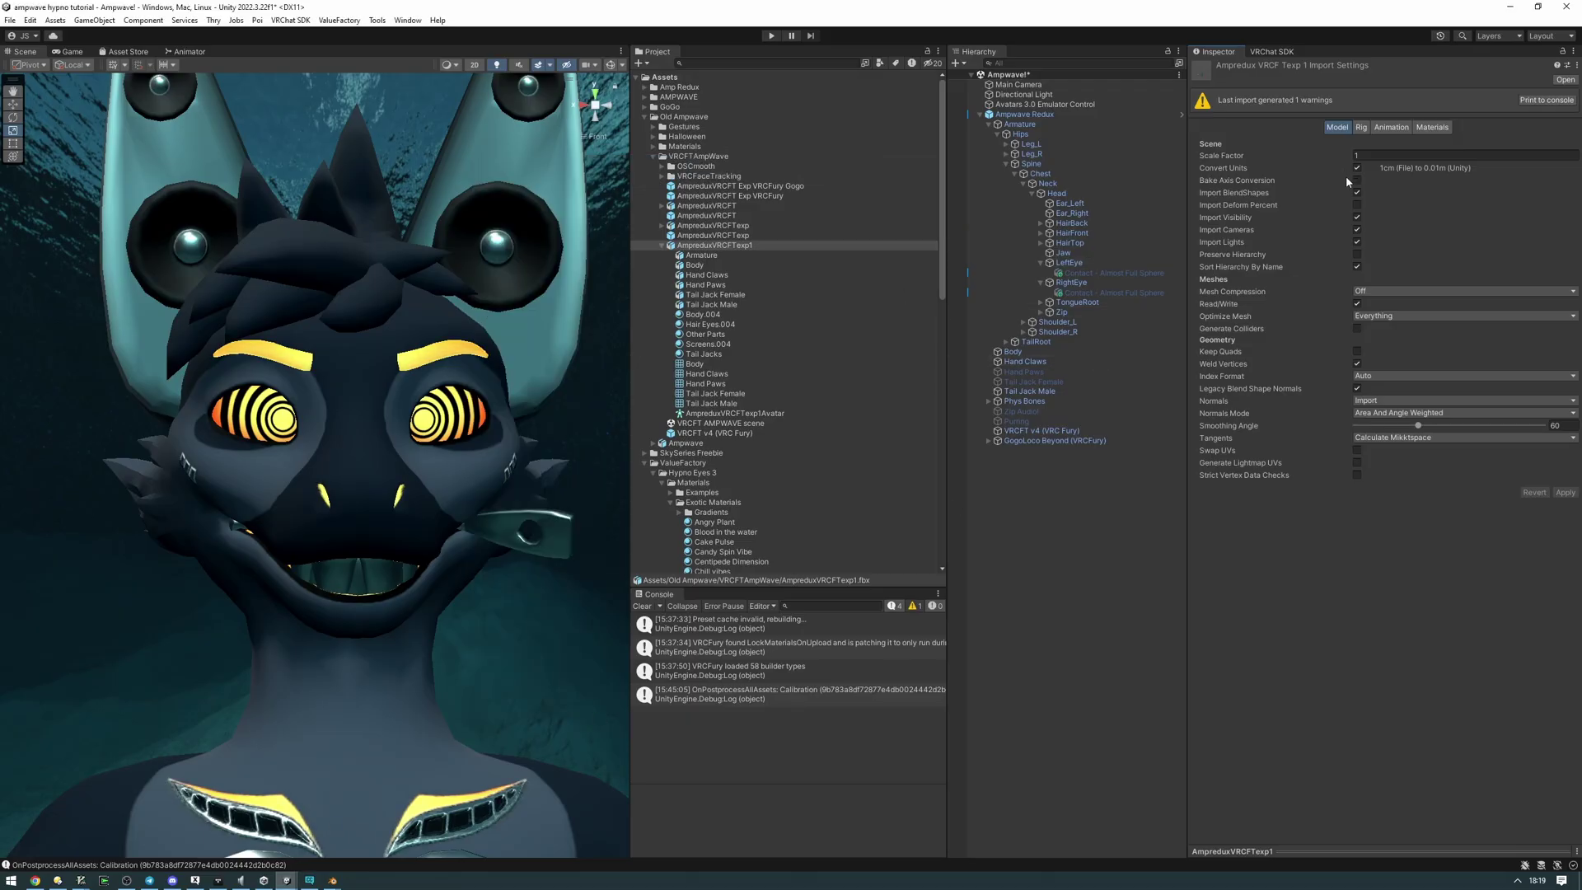
mouse_move(333, 880)
left_click(401, 847)
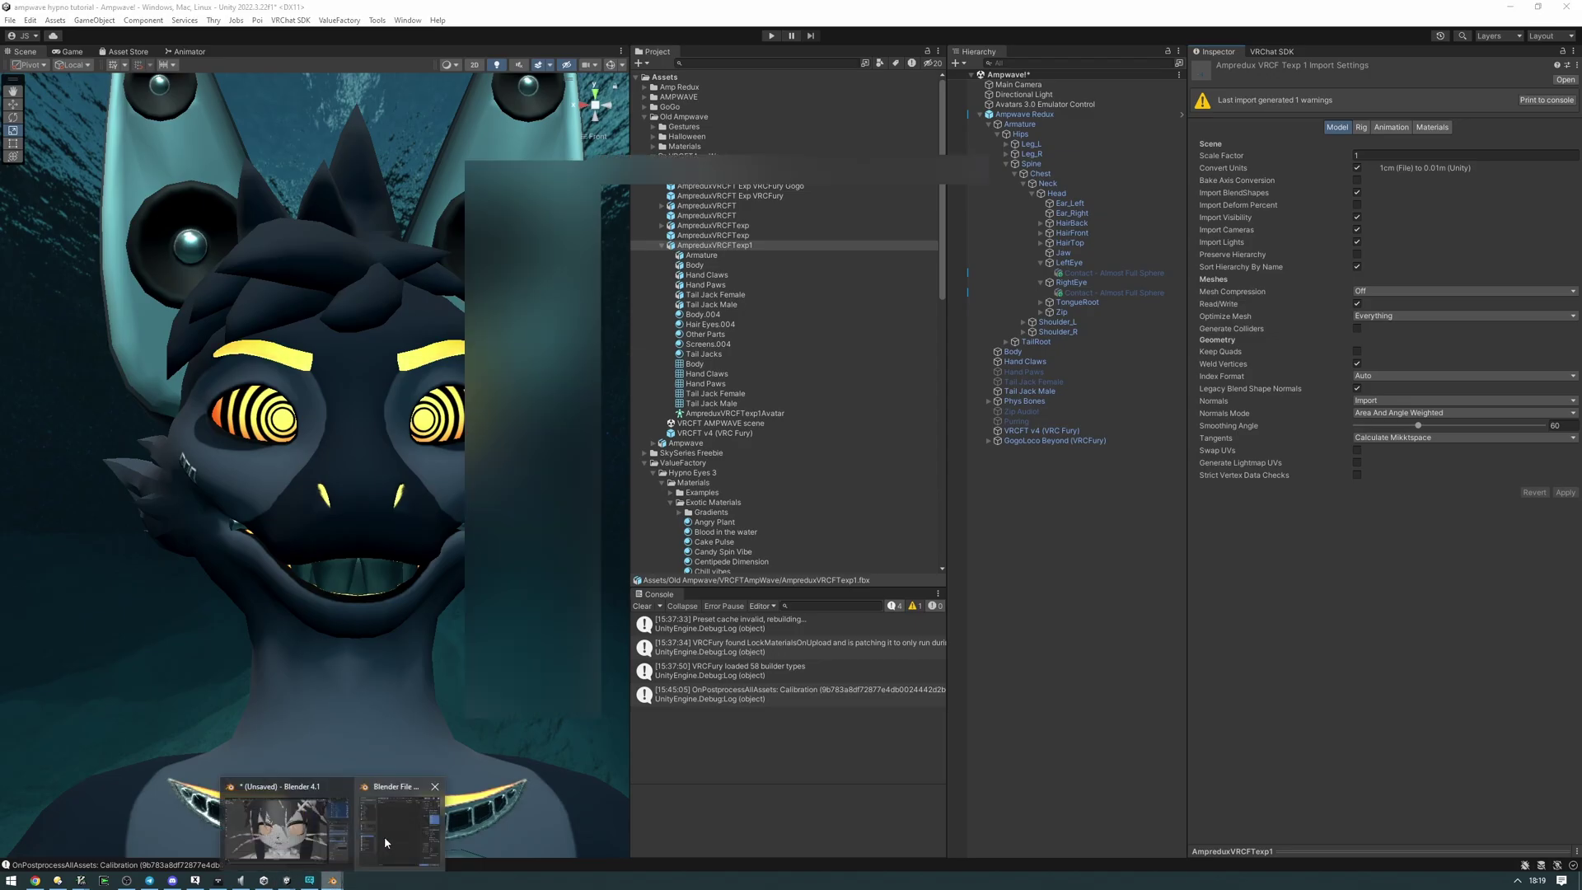
left_click(1097, 445)
left_click(1082, 457)
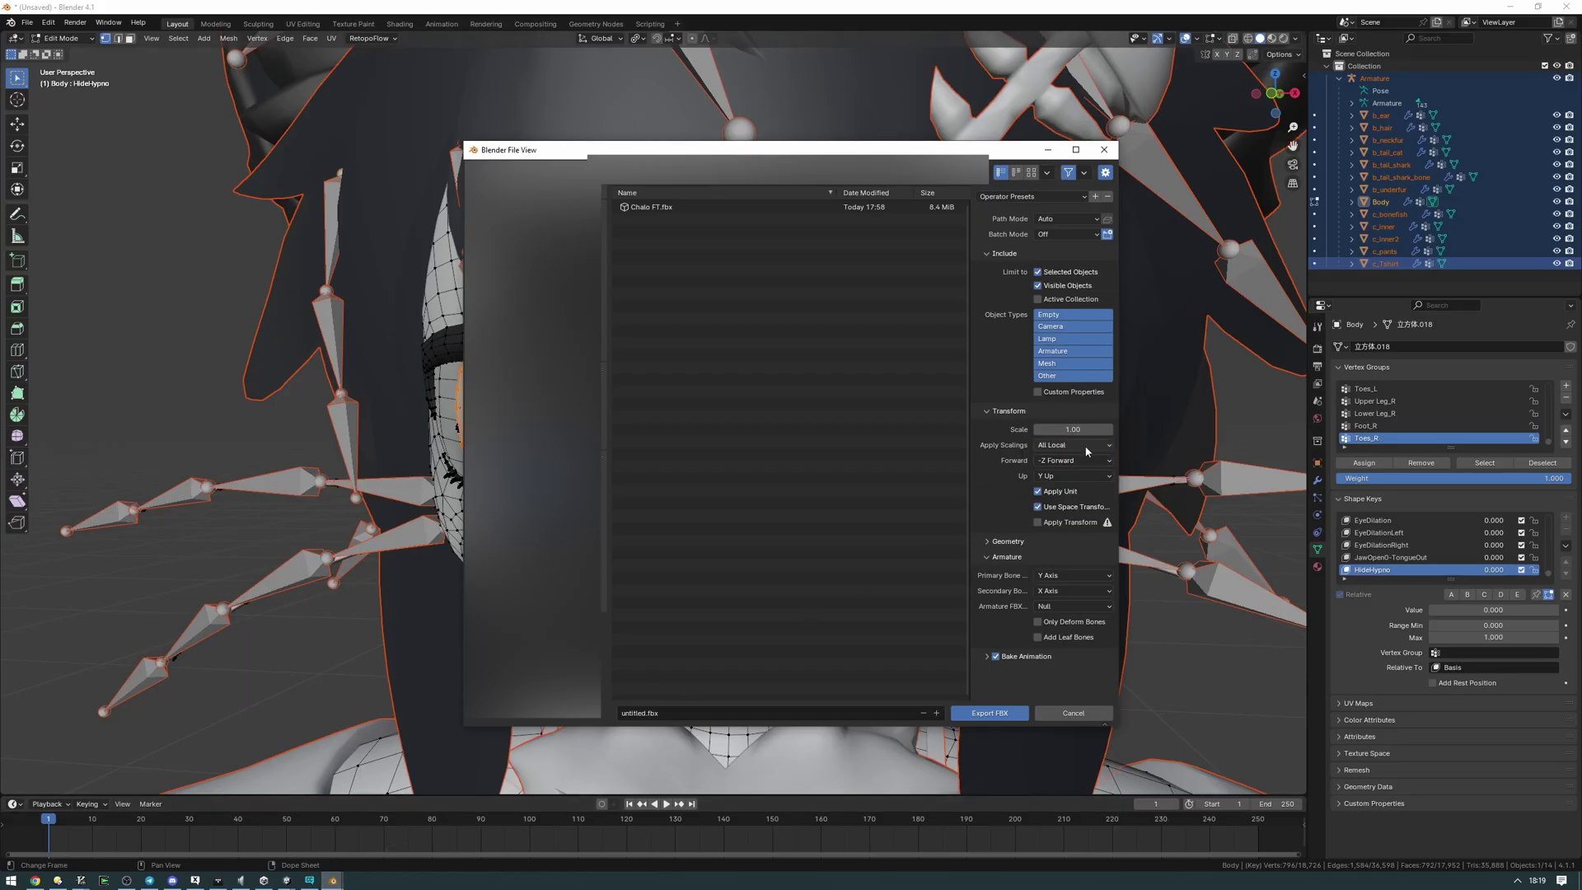
Step: Set Apply Scalings to FBX All and export the avatar over the existing Chalo FT.fbx
left_click(1086, 447)
left_click(1073, 497)
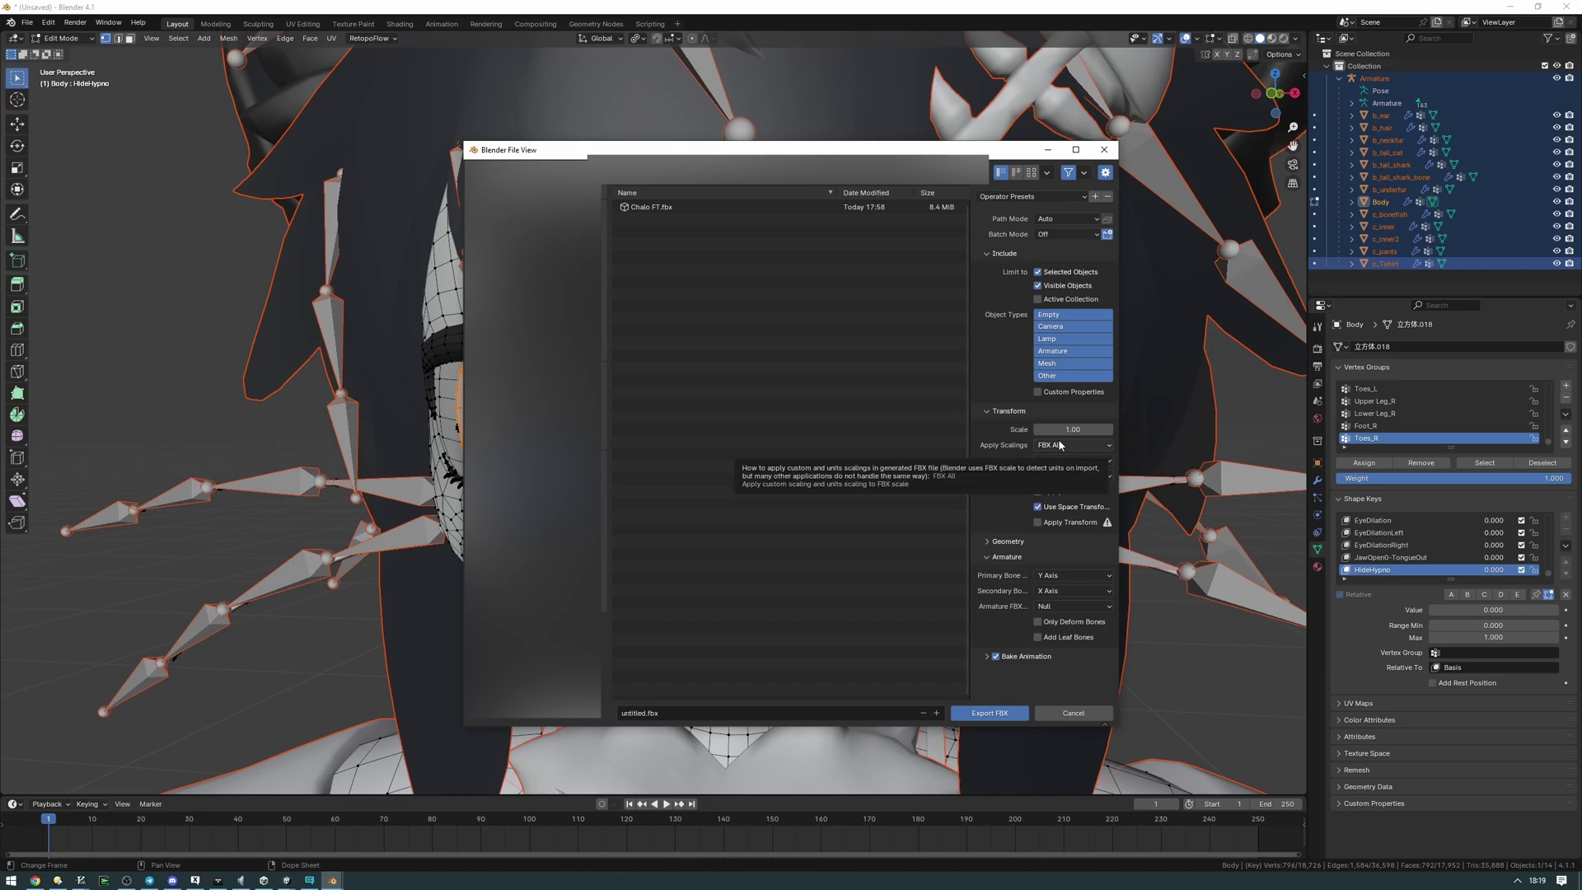
left_click(675, 208)
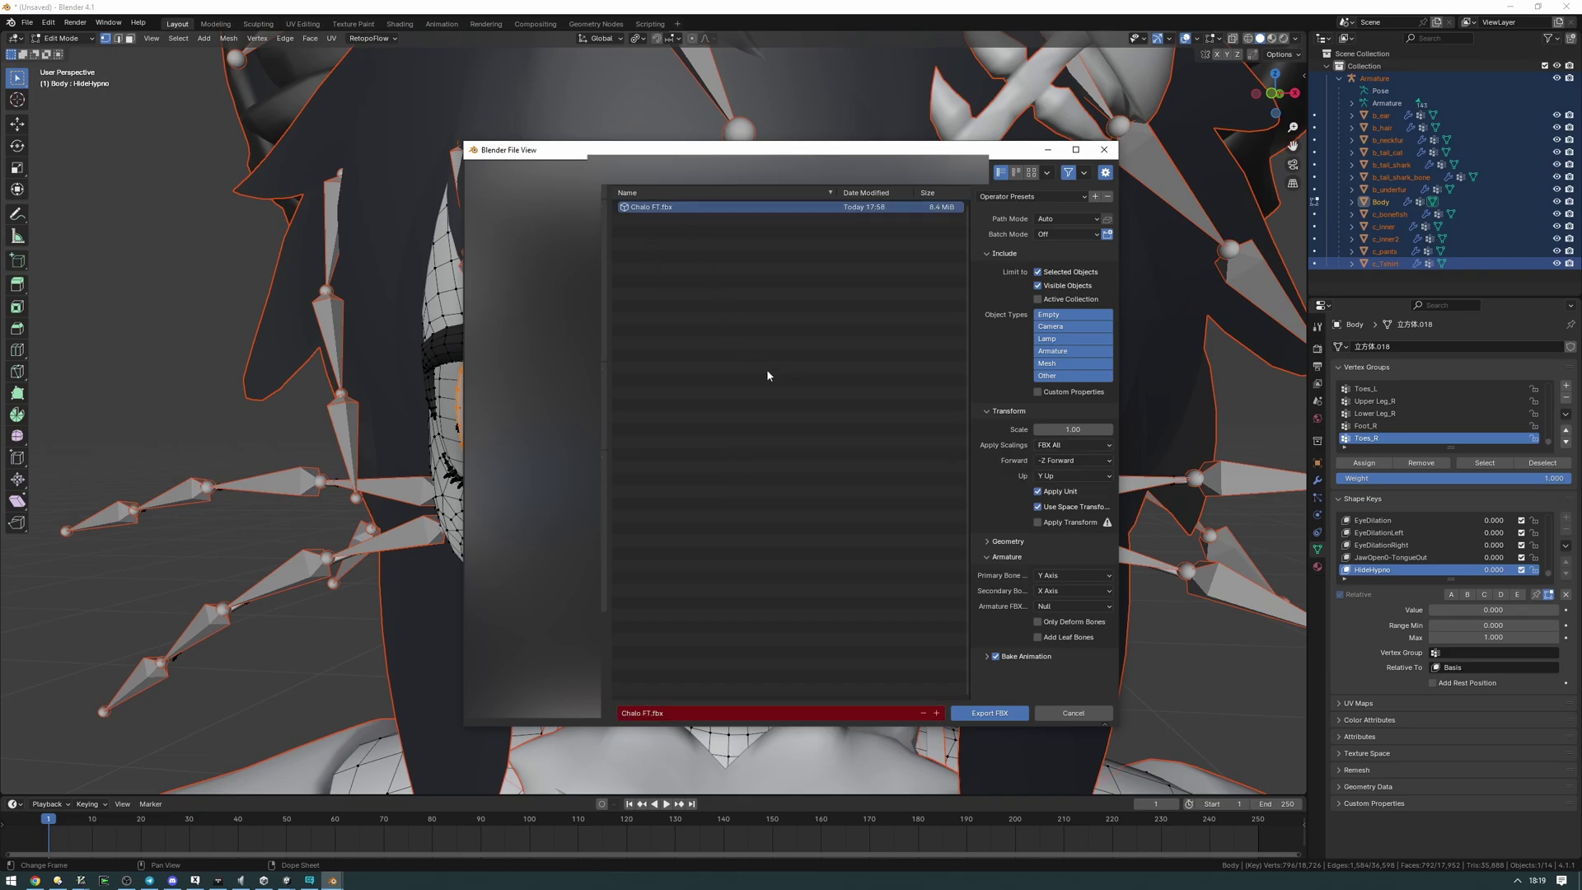
left_click(1003, 712)
Step: Switch to the Chalo project in Unity and assign the Calibration example material to the avatar's new hypno eyes
left_click(286, 881)
scroll(494, 417, "down", 5)
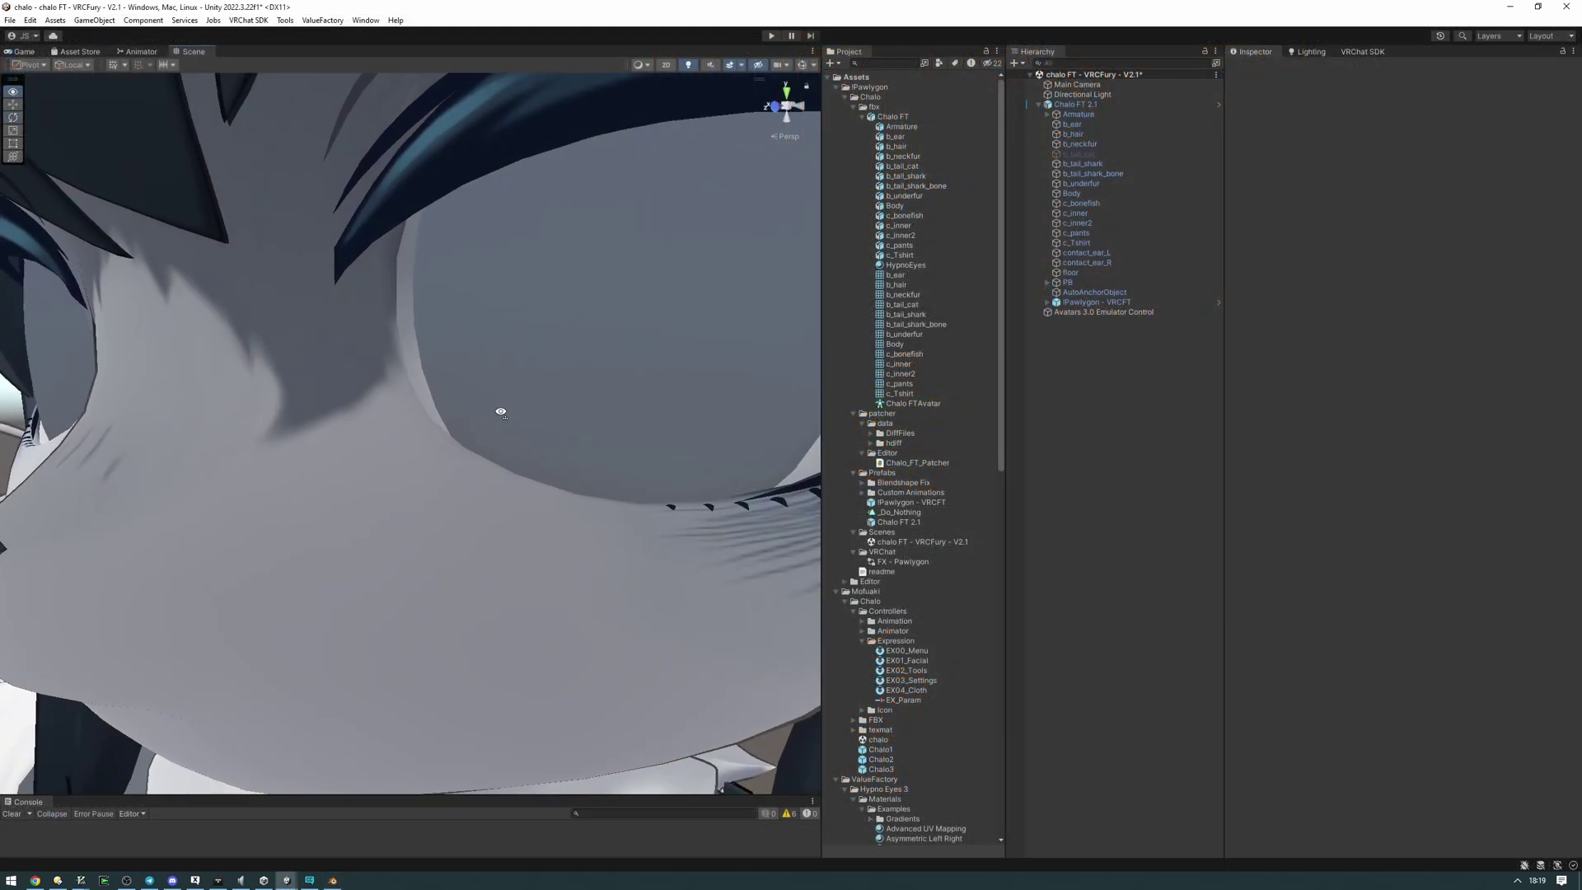
left_click_drag(494, 424, 545, 392, "alt")
scroll(914, 521, "down", 9)
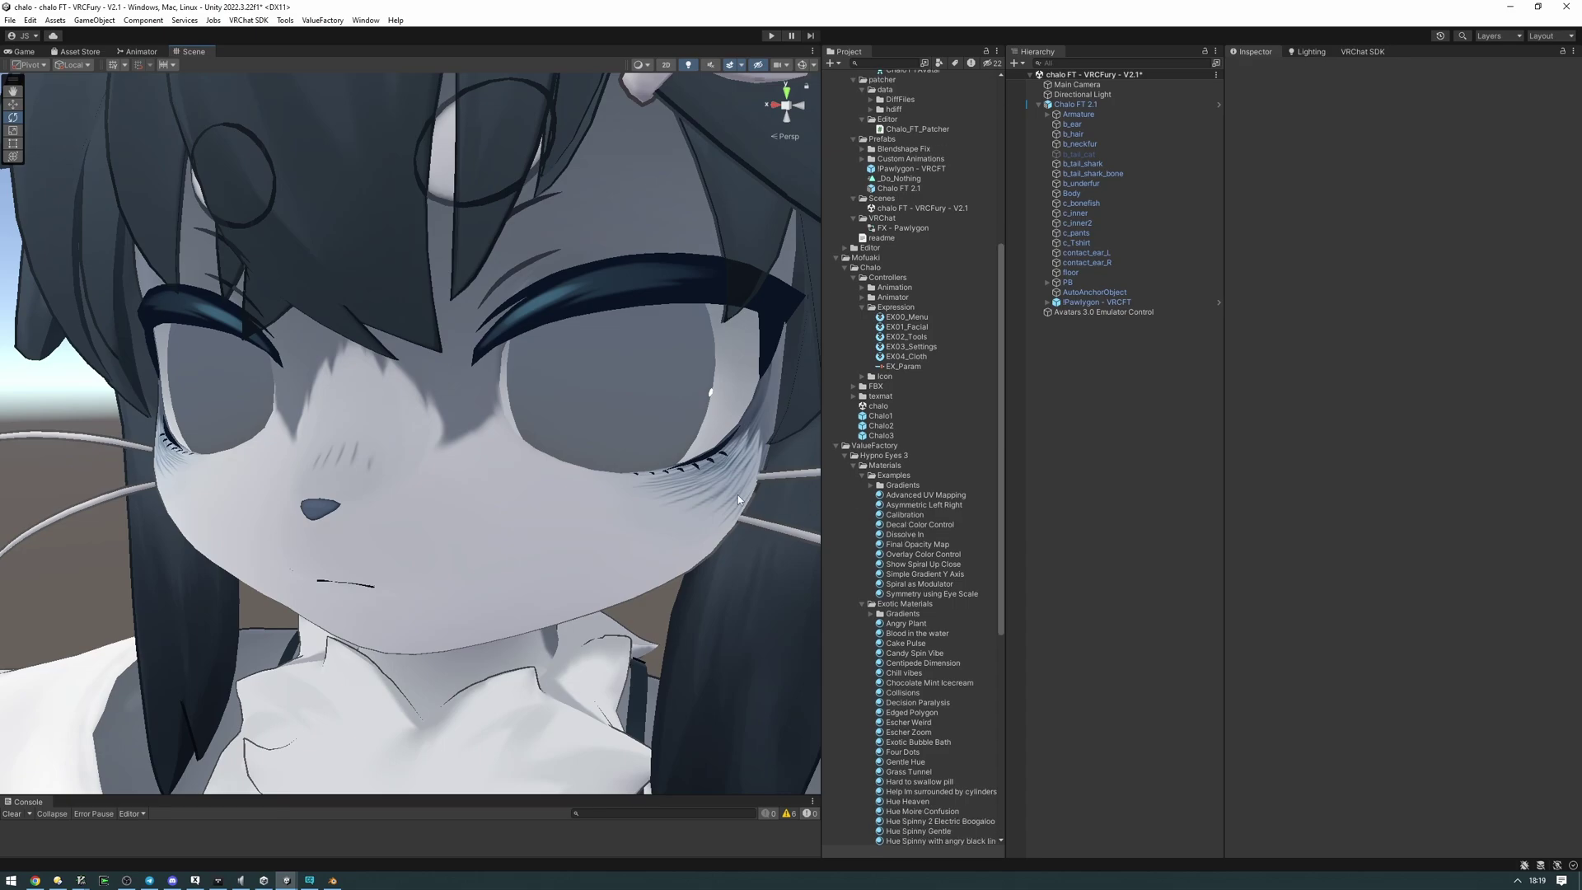
left_click_drag(605, 473, 568, 473, "alt")
left_click_drag(894, 516, 576, 386)
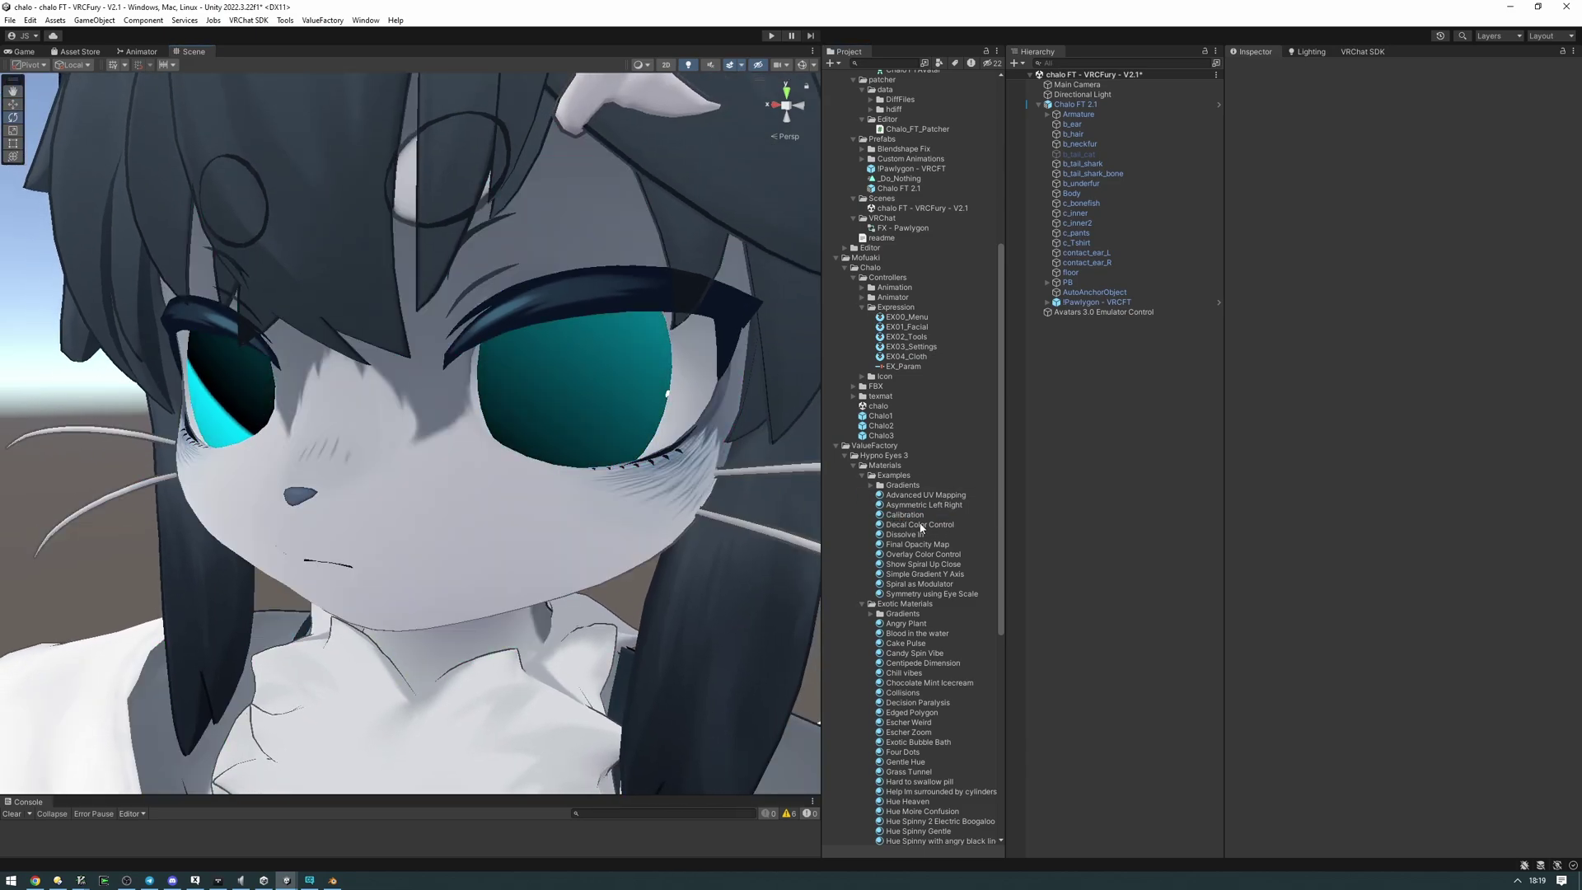
Step: Open the UV center picker from the Calibration material's manual positioning settings
left_click(904, 515)
left_click(1278, 302)
left_click(1315, 345)
left_click(1543, 374)
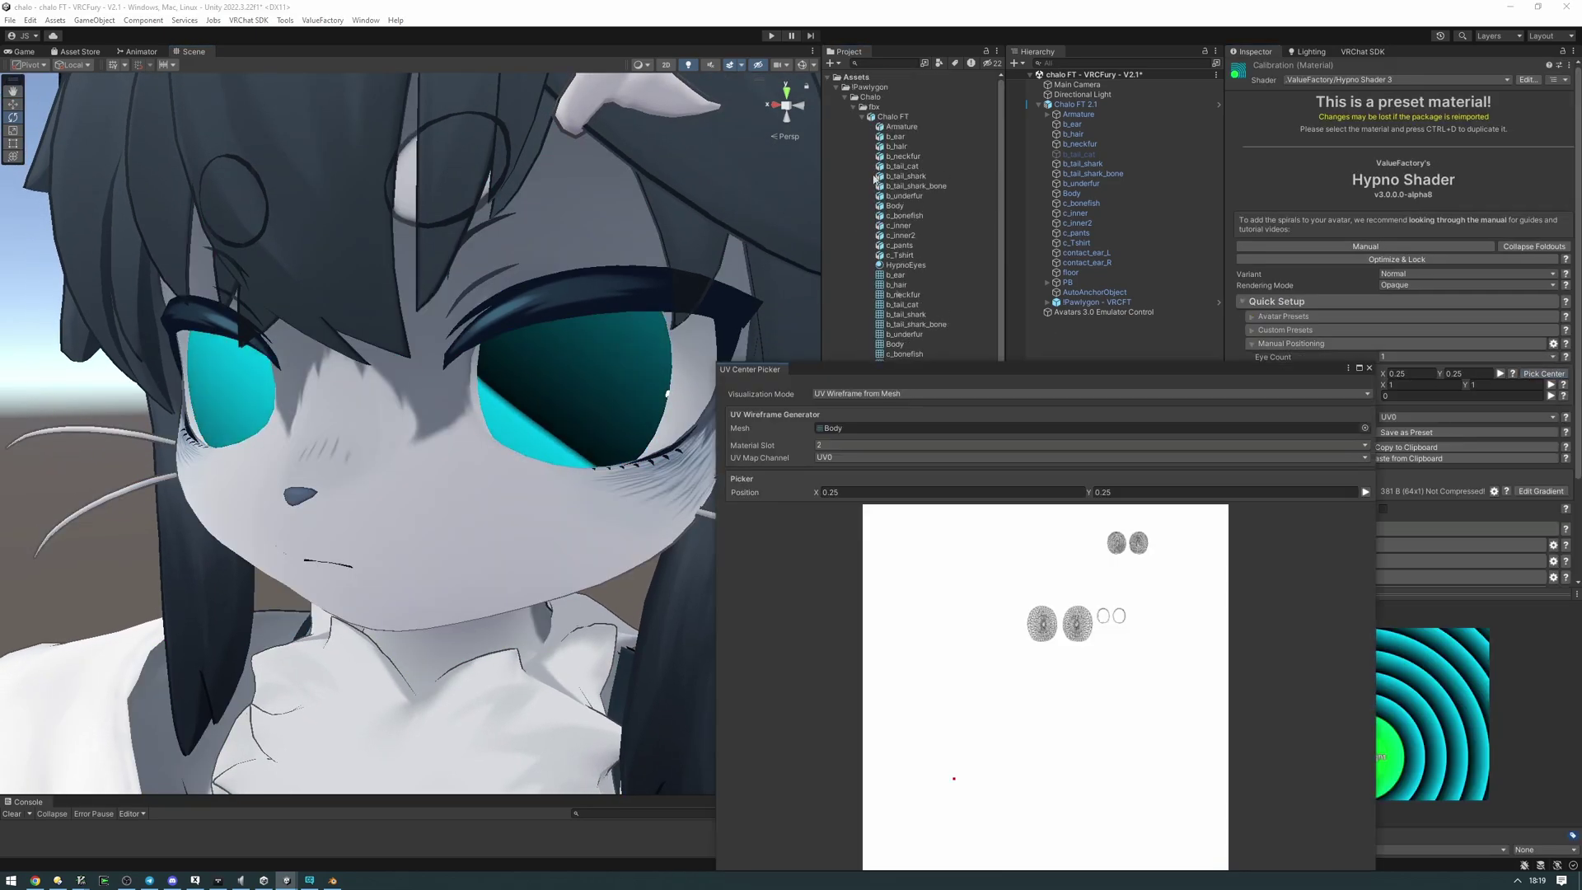
Step: With the Body mesh's material slot 2 wireframe, pick a UV center of about 0.75, 0.89 on one of the small upper eye islands
scroll(875, 179, "down", 3)
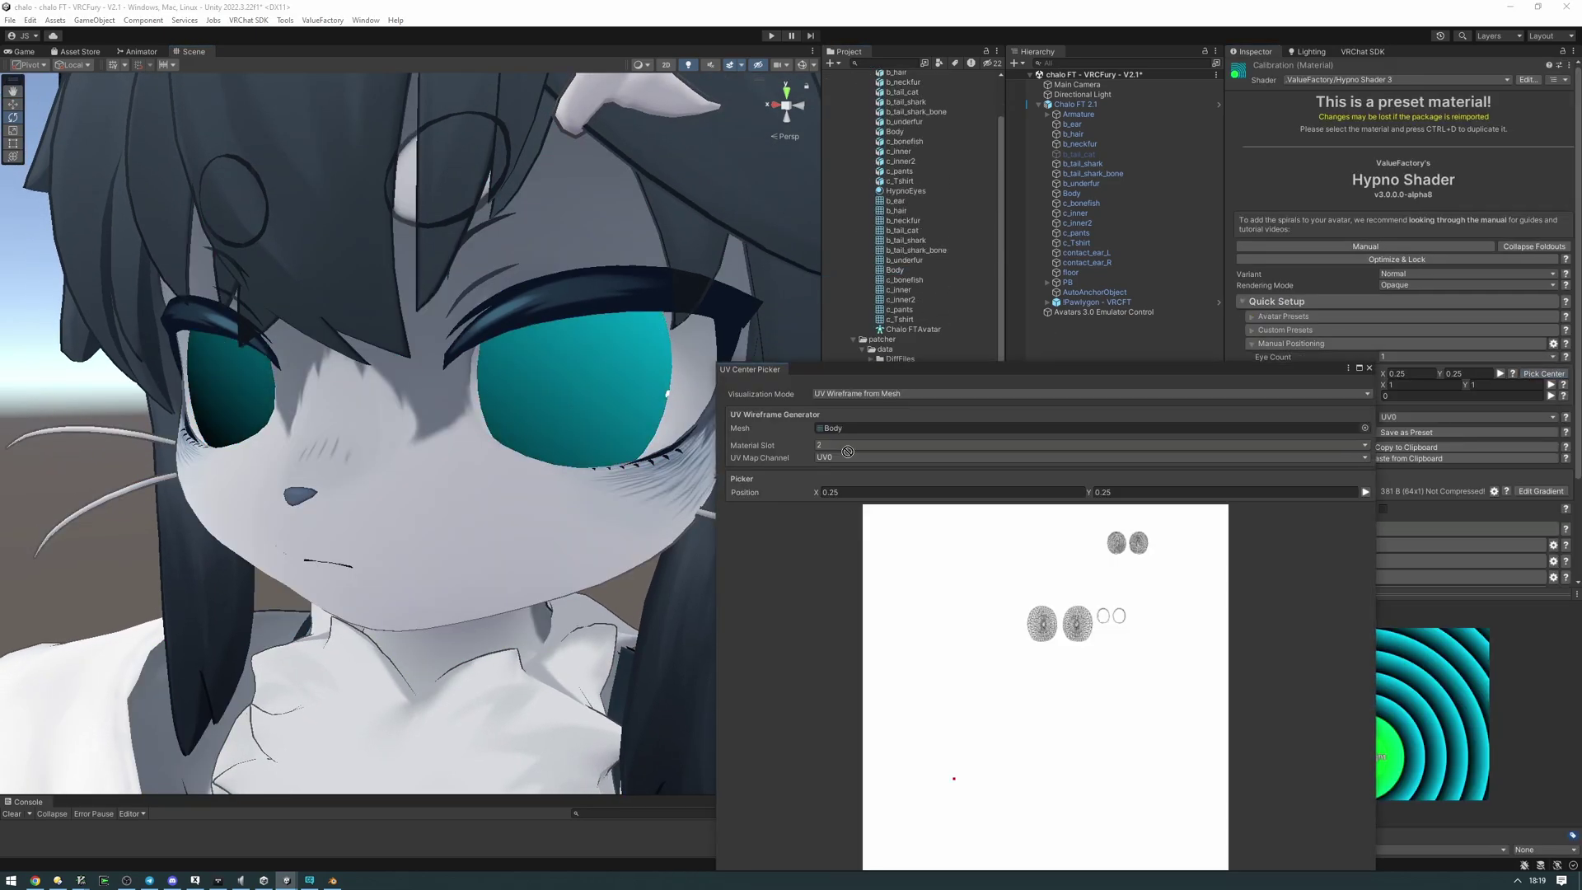
left_click_drag(895, 368, 866, 291)
left_click(1110, 469)
left_click(1110, 470)
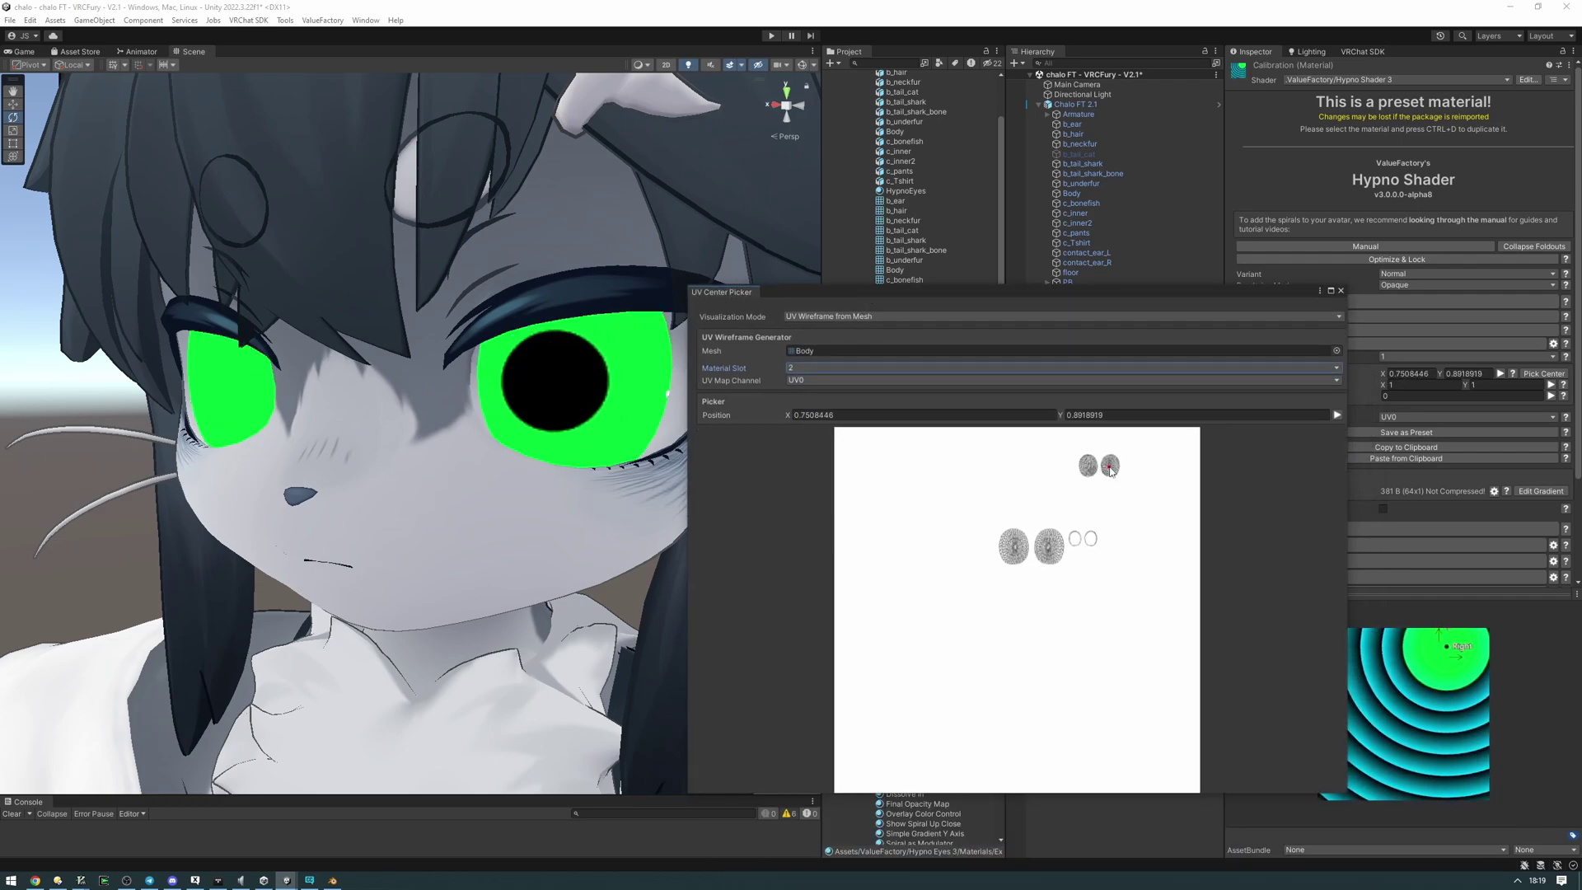
left_click_drag(280, 362, 379, 363, "alt")
scroll(420, 367, "down", 2)
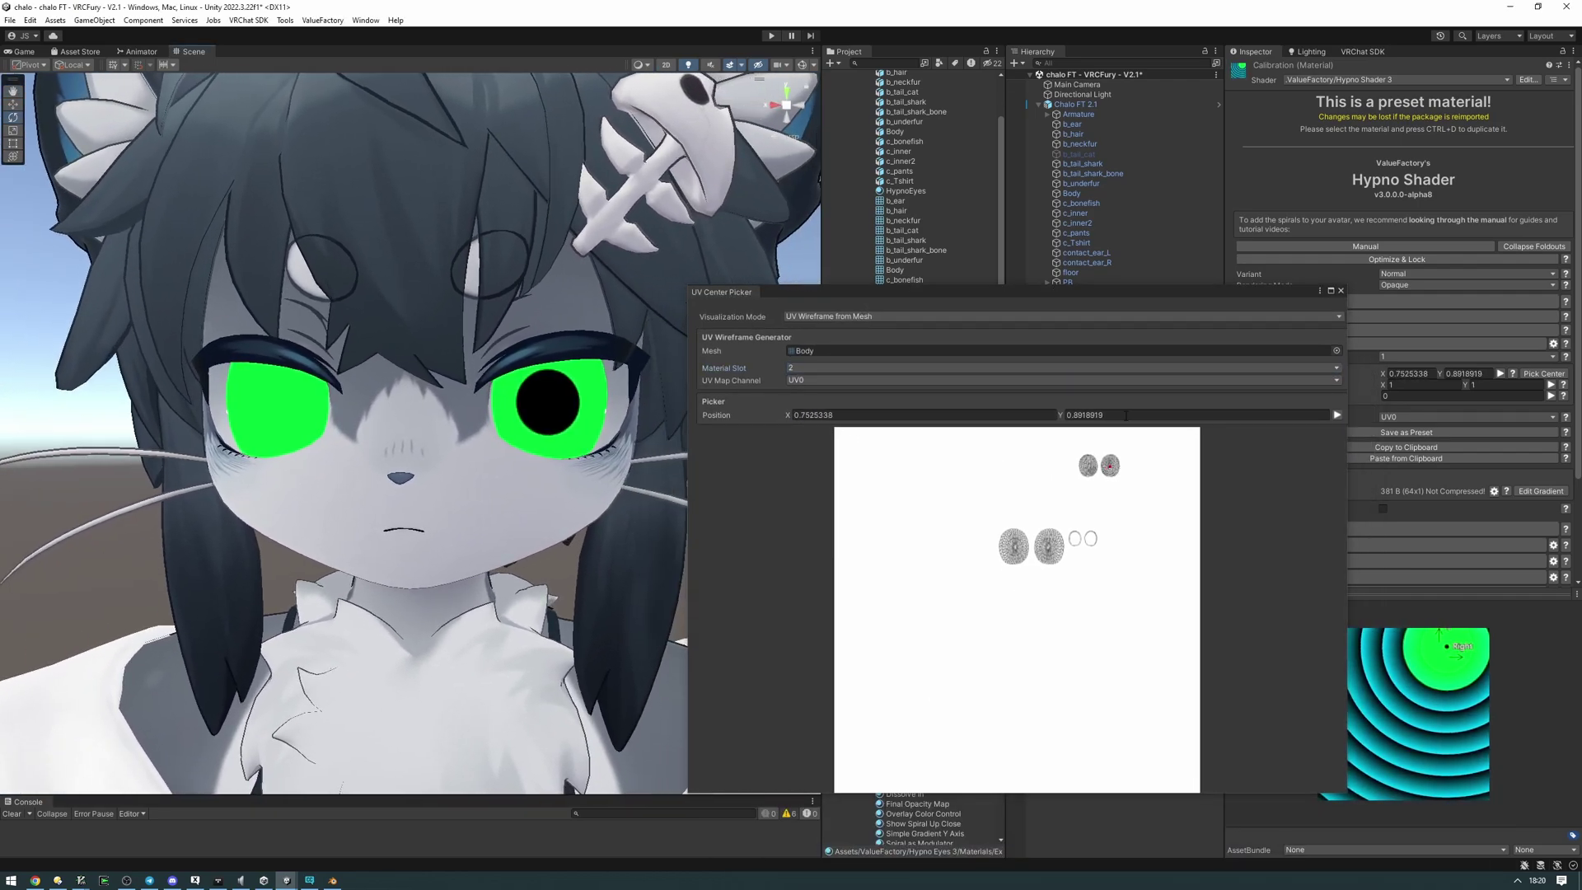
Step: Set the Calibration material's UV scale to 15 in both X and Y
left_click_drag(1139, 295, 1103, 81)
left_click(1423, 385)
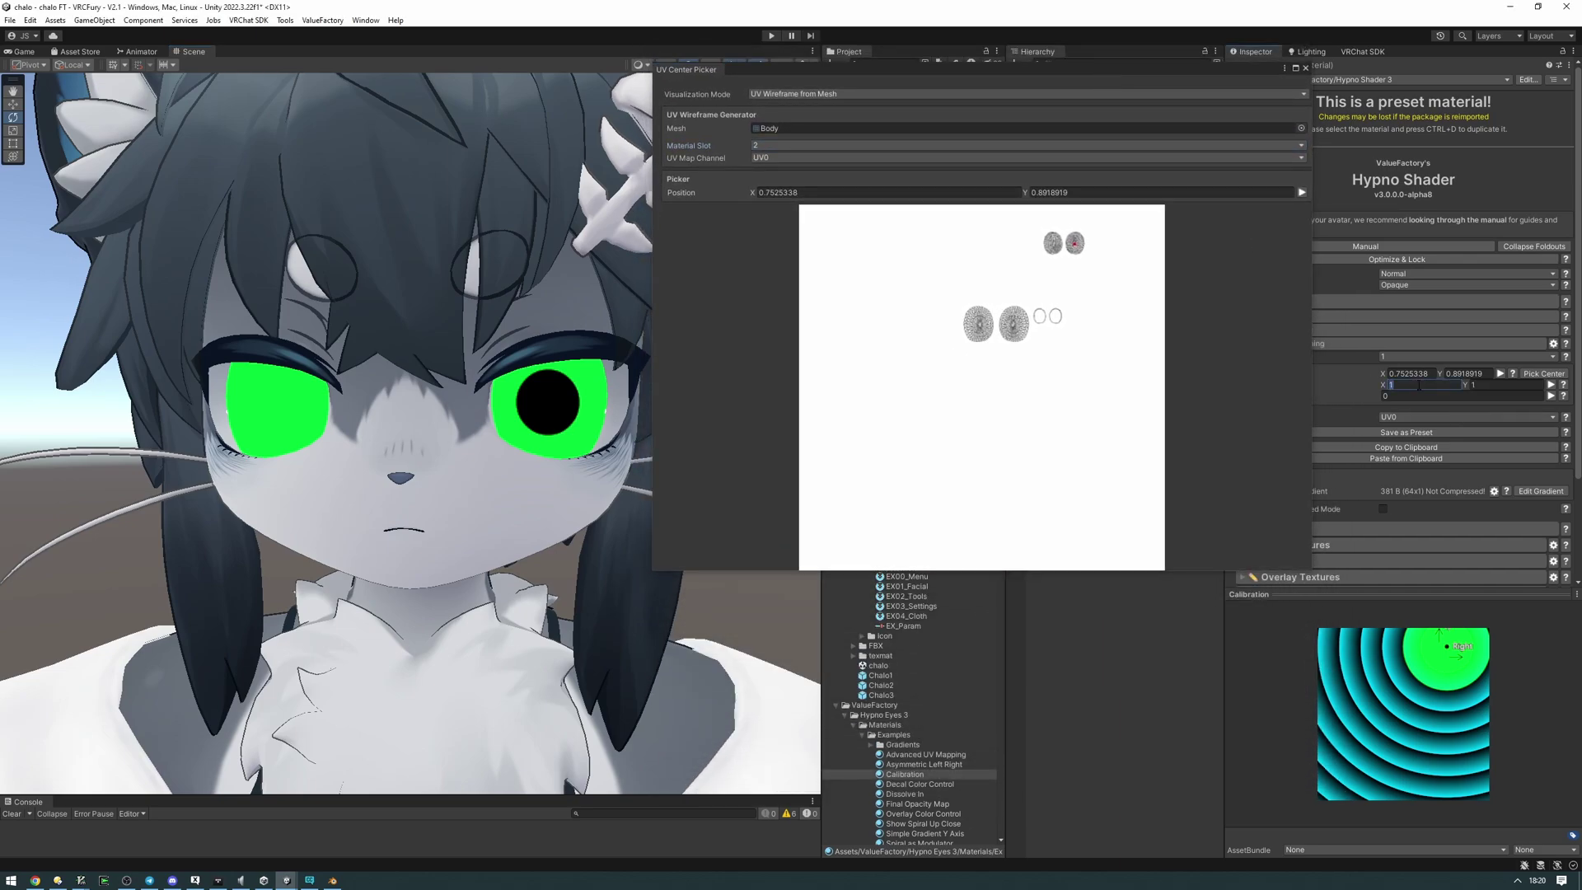
type("10")
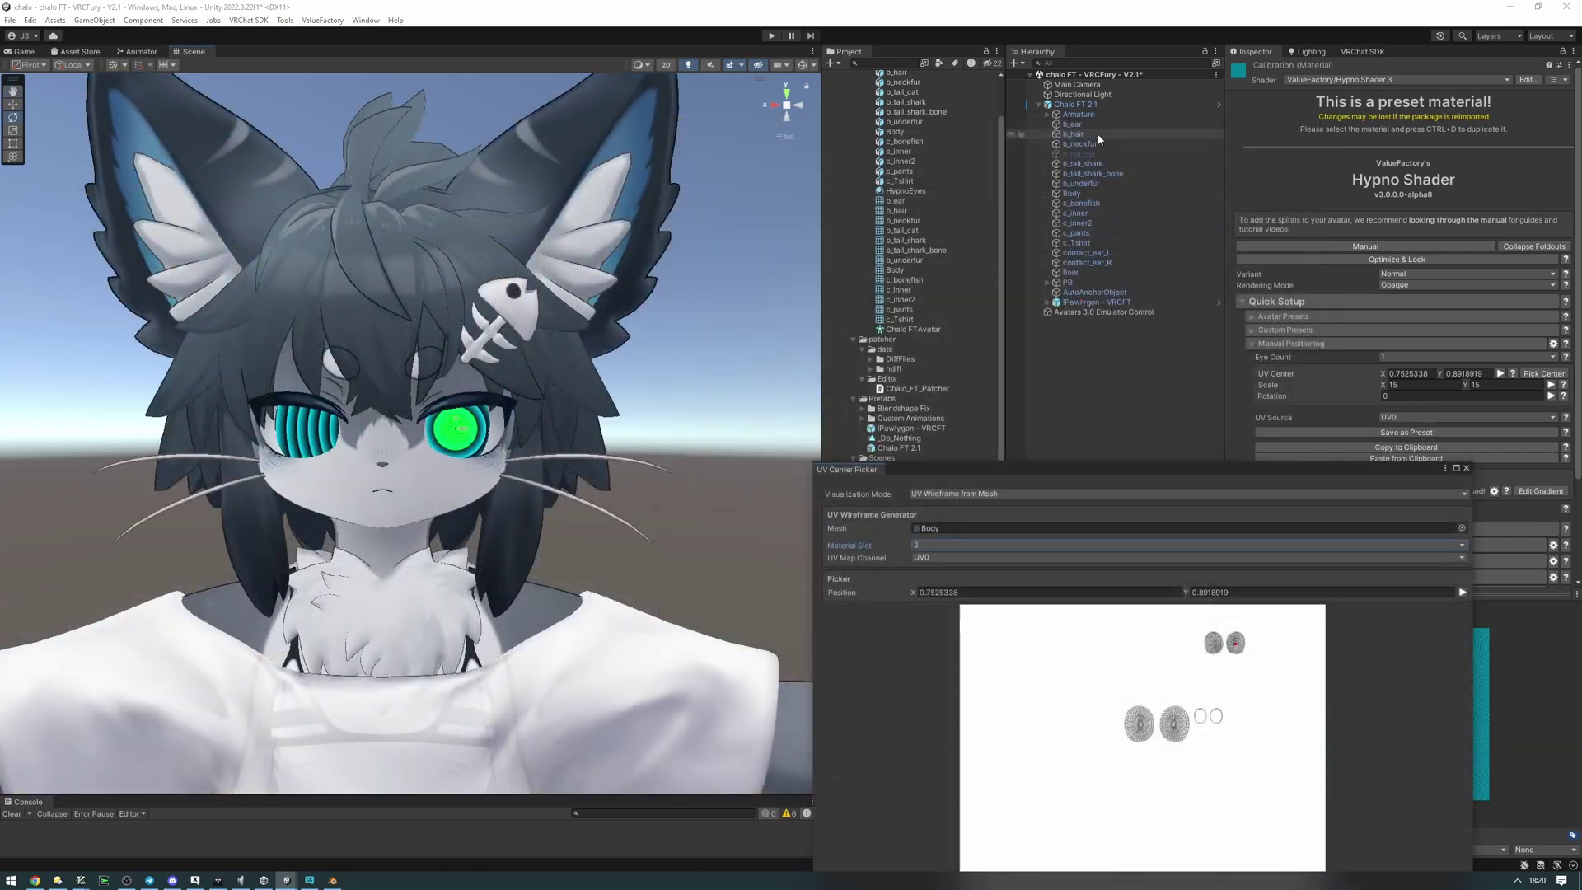
Step: Reopen Calibration from the Body mesh's materials, use an Eye Count of 2, and pick the Right UV Center at about 0.70, 0.89
left_click(1070, 193)
left_click_drag(1305, 472, 1096, 447)
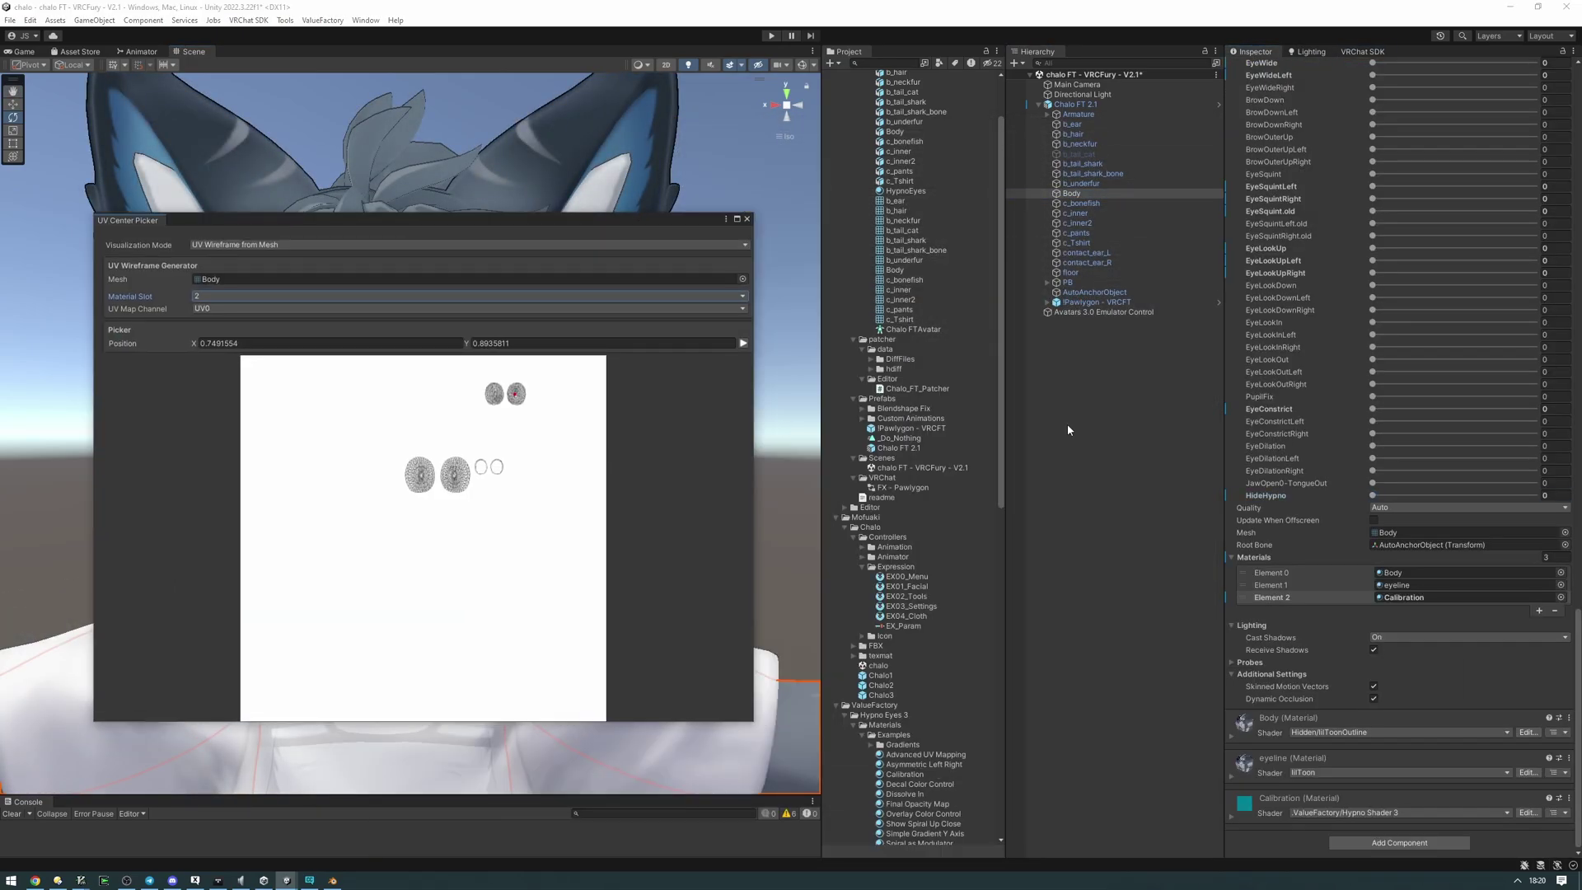
double_click(1404, 597)
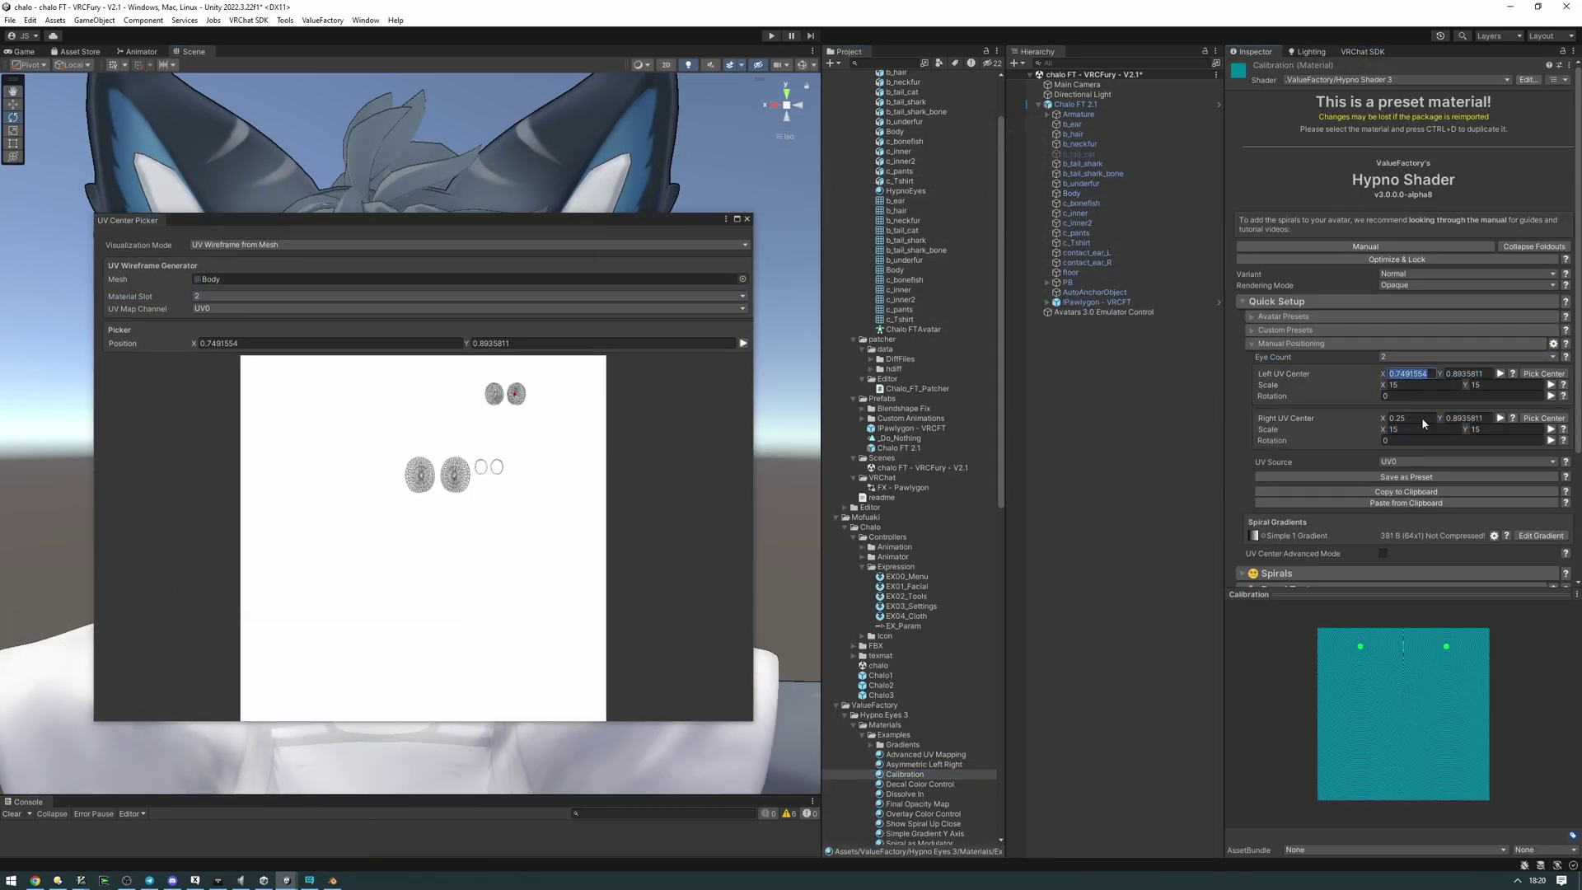
left_click(1013, 346)
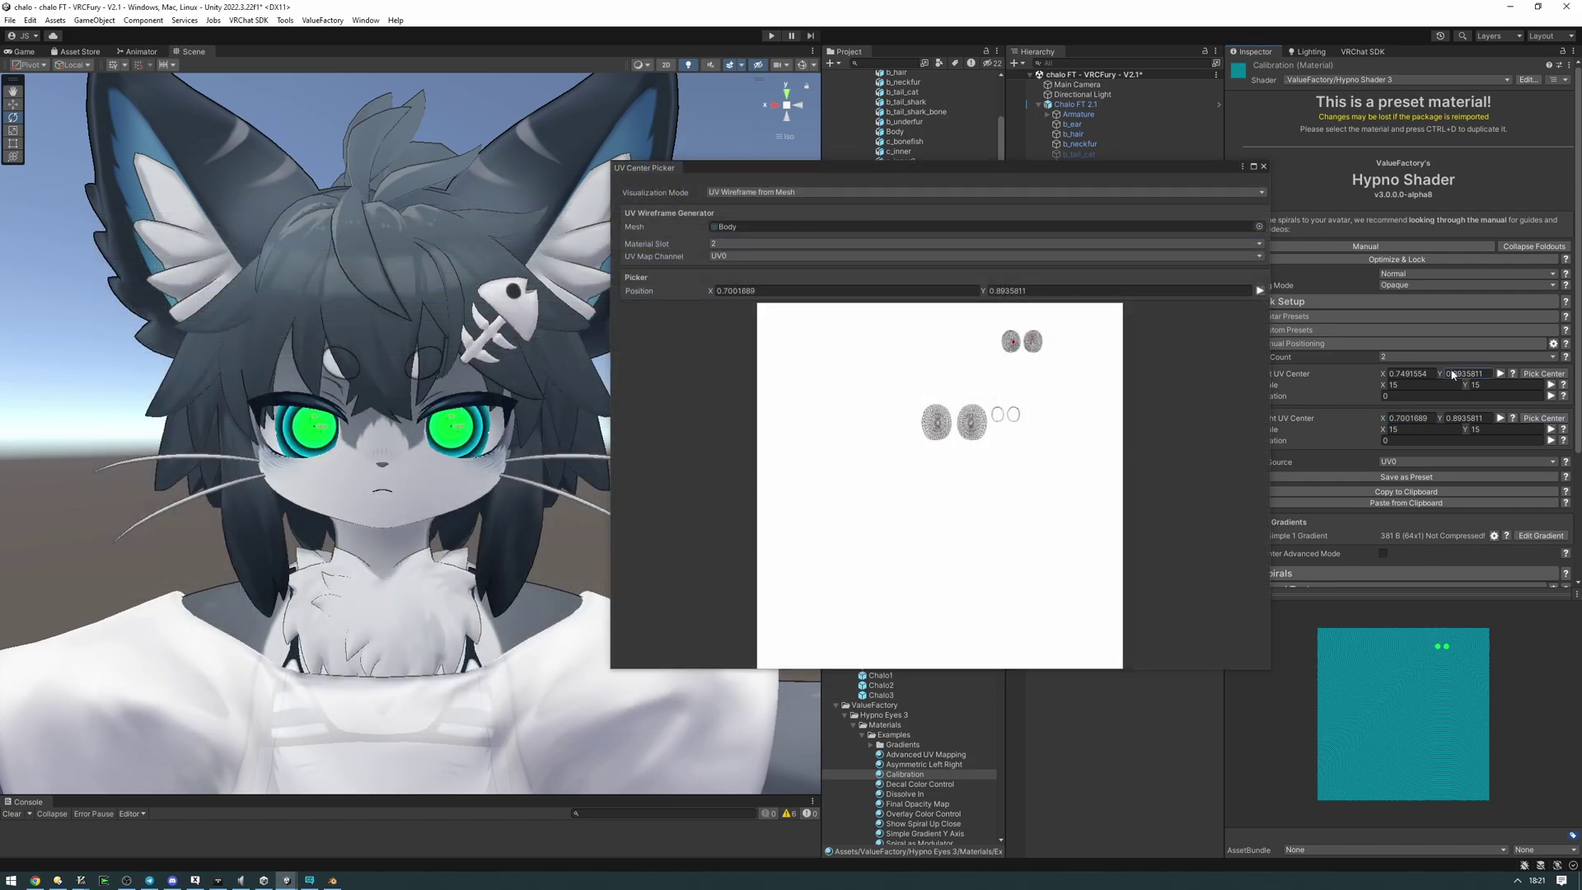
left_click(1014, 346)
left_click(1263, 166)
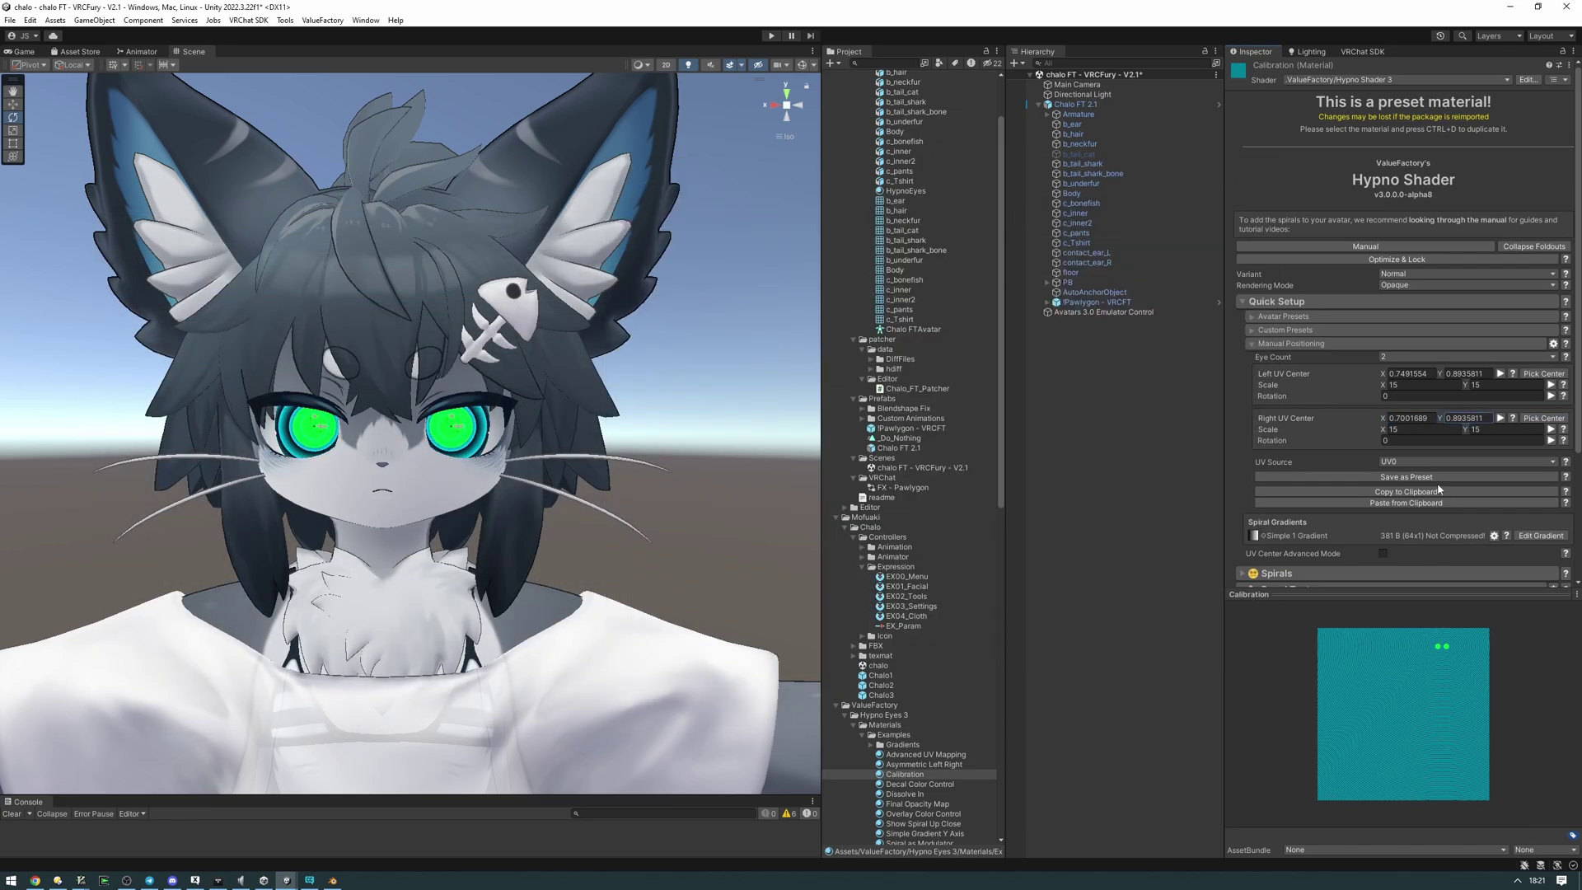
Step: Save the current eye positioning as a custom preset named Chalo
left_click(1415, 477)
type("Chalo")
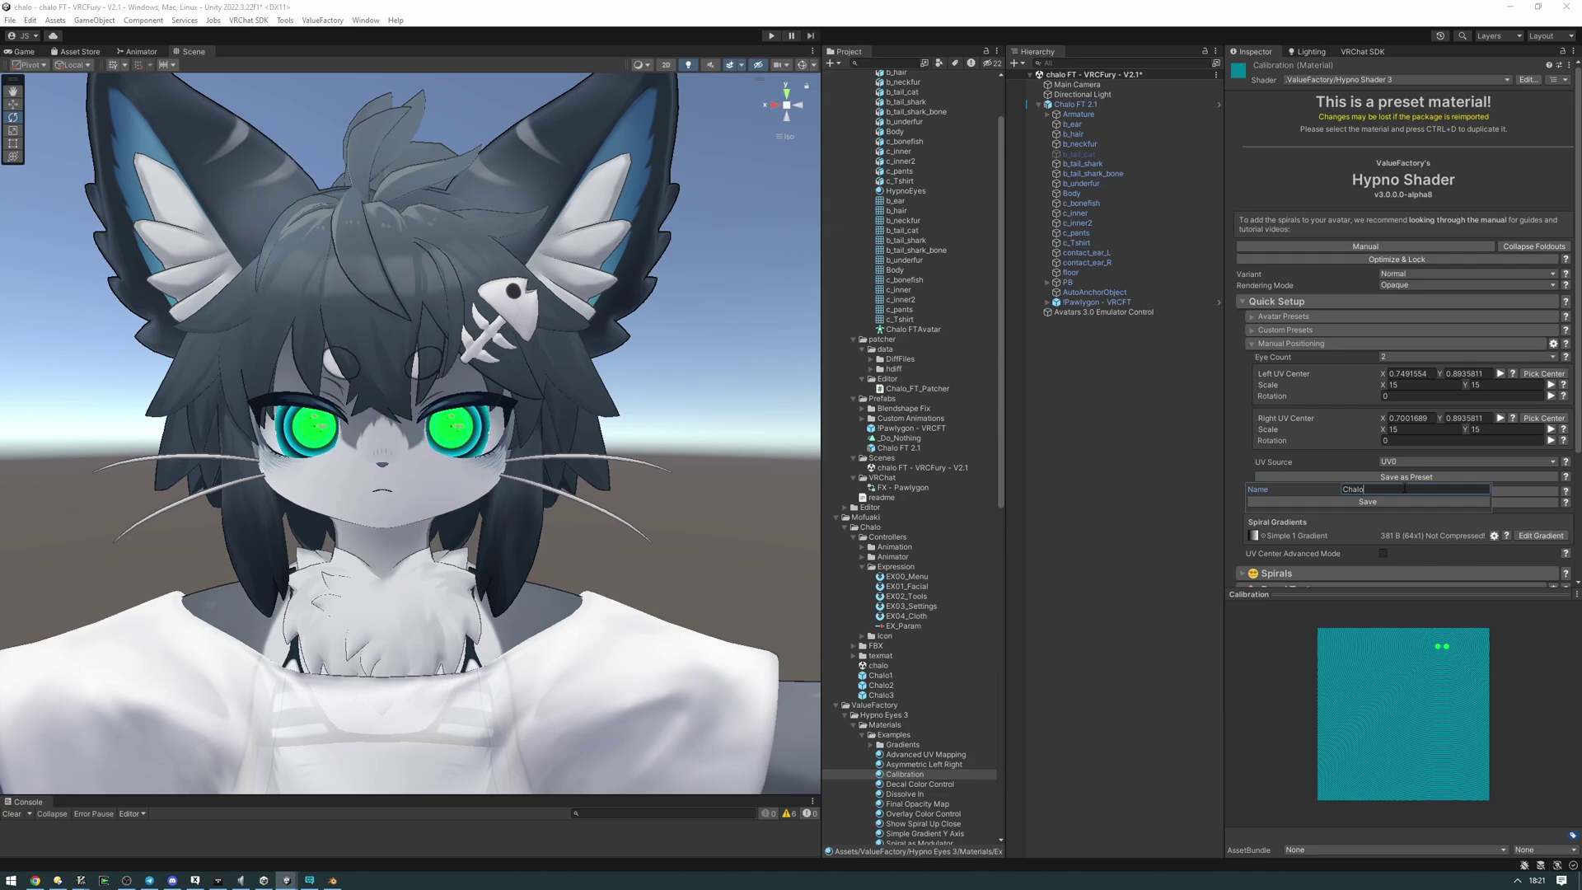
left_click(1368, 501)
Step: Assign the Volcano exotic material to the avatar's hypno eyes and apply the Chalo custom preset to it
left_click(789, 134)
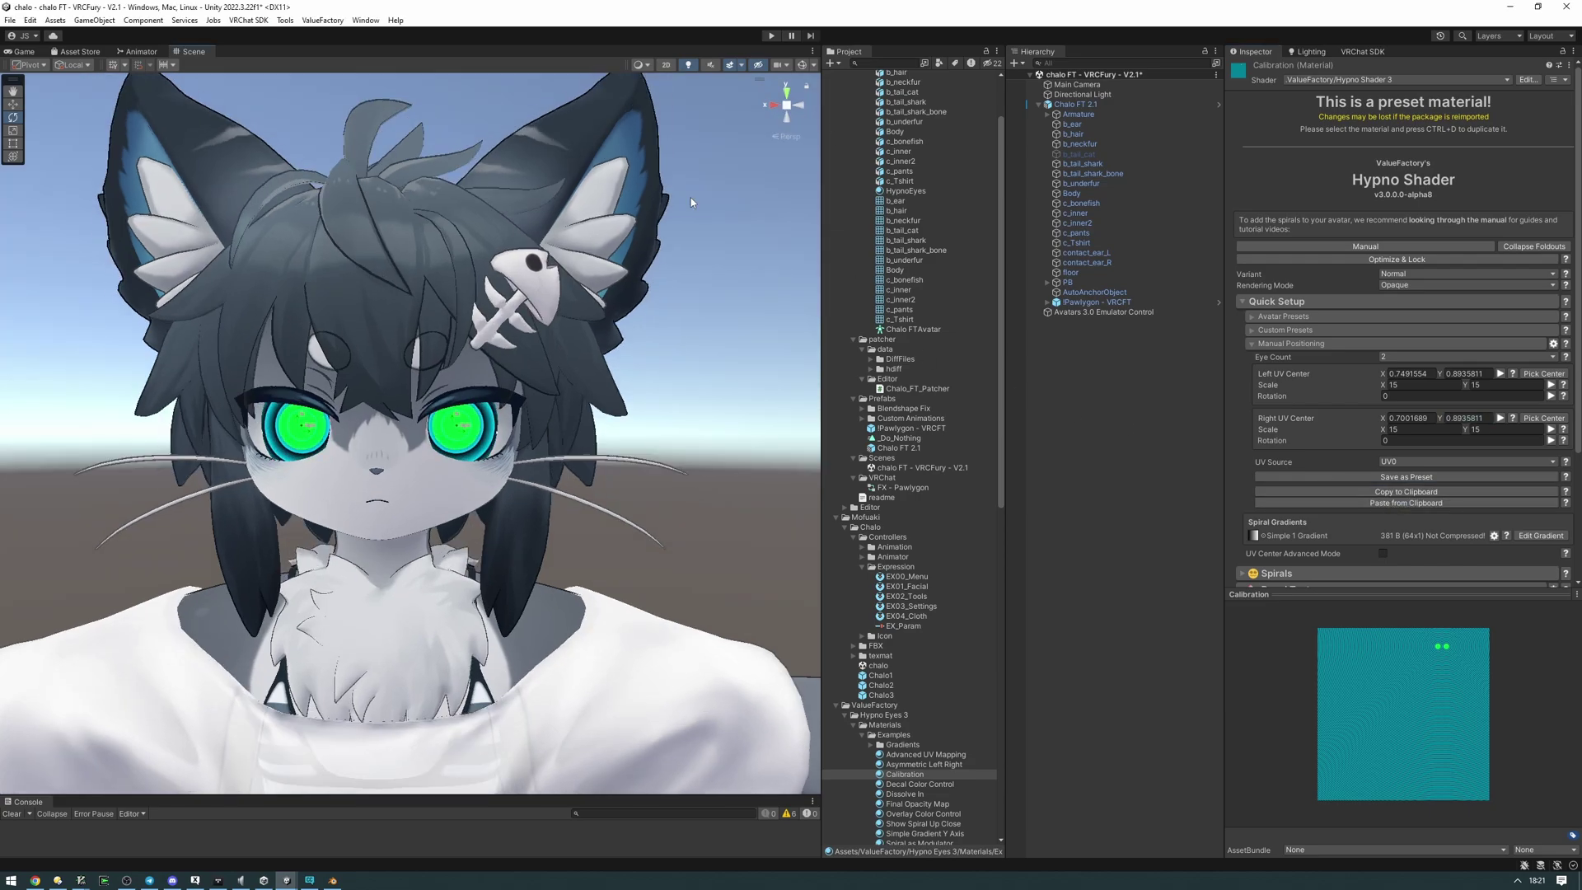
scroll(855, 623, "down", 10)
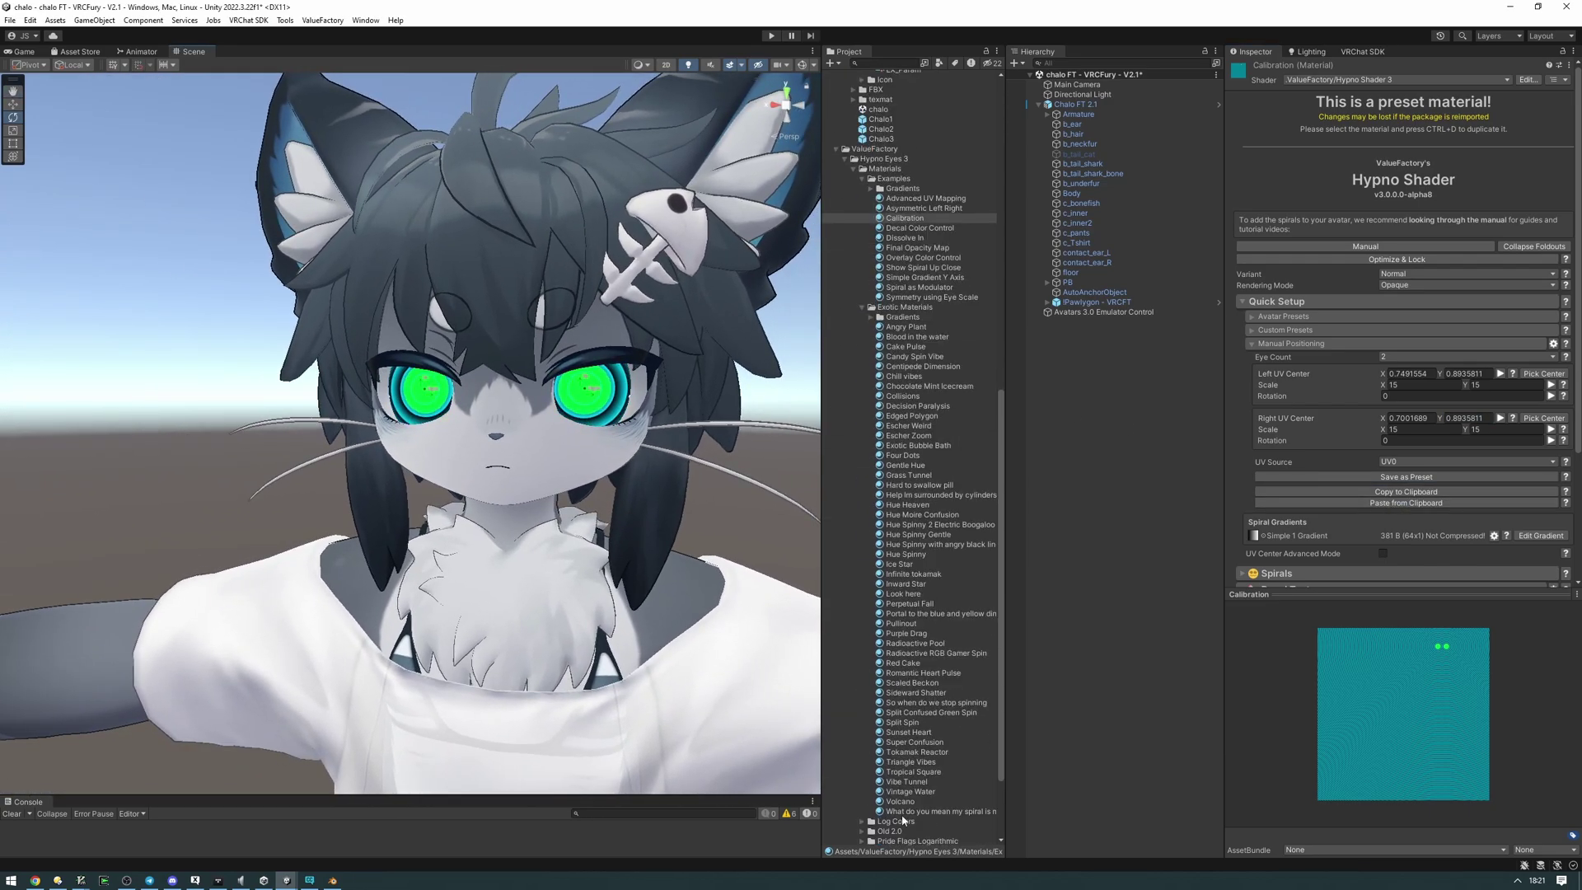
left_click_drag(925, 593, 712, 574)
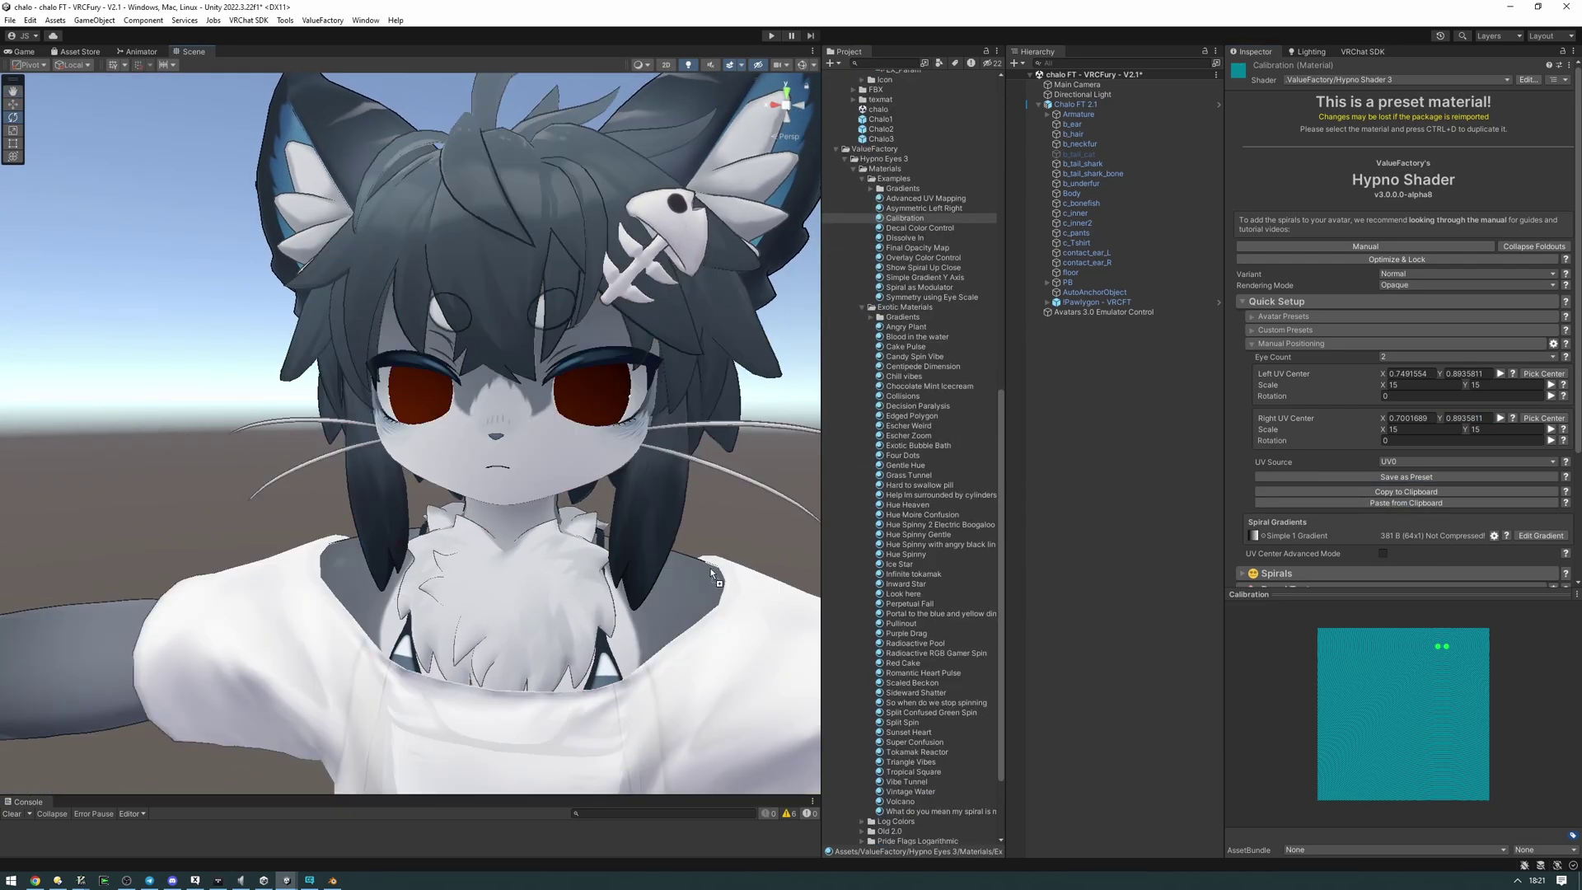
left_click(900, 801)
left_click(1285, 330)
left_click(1346, 408)
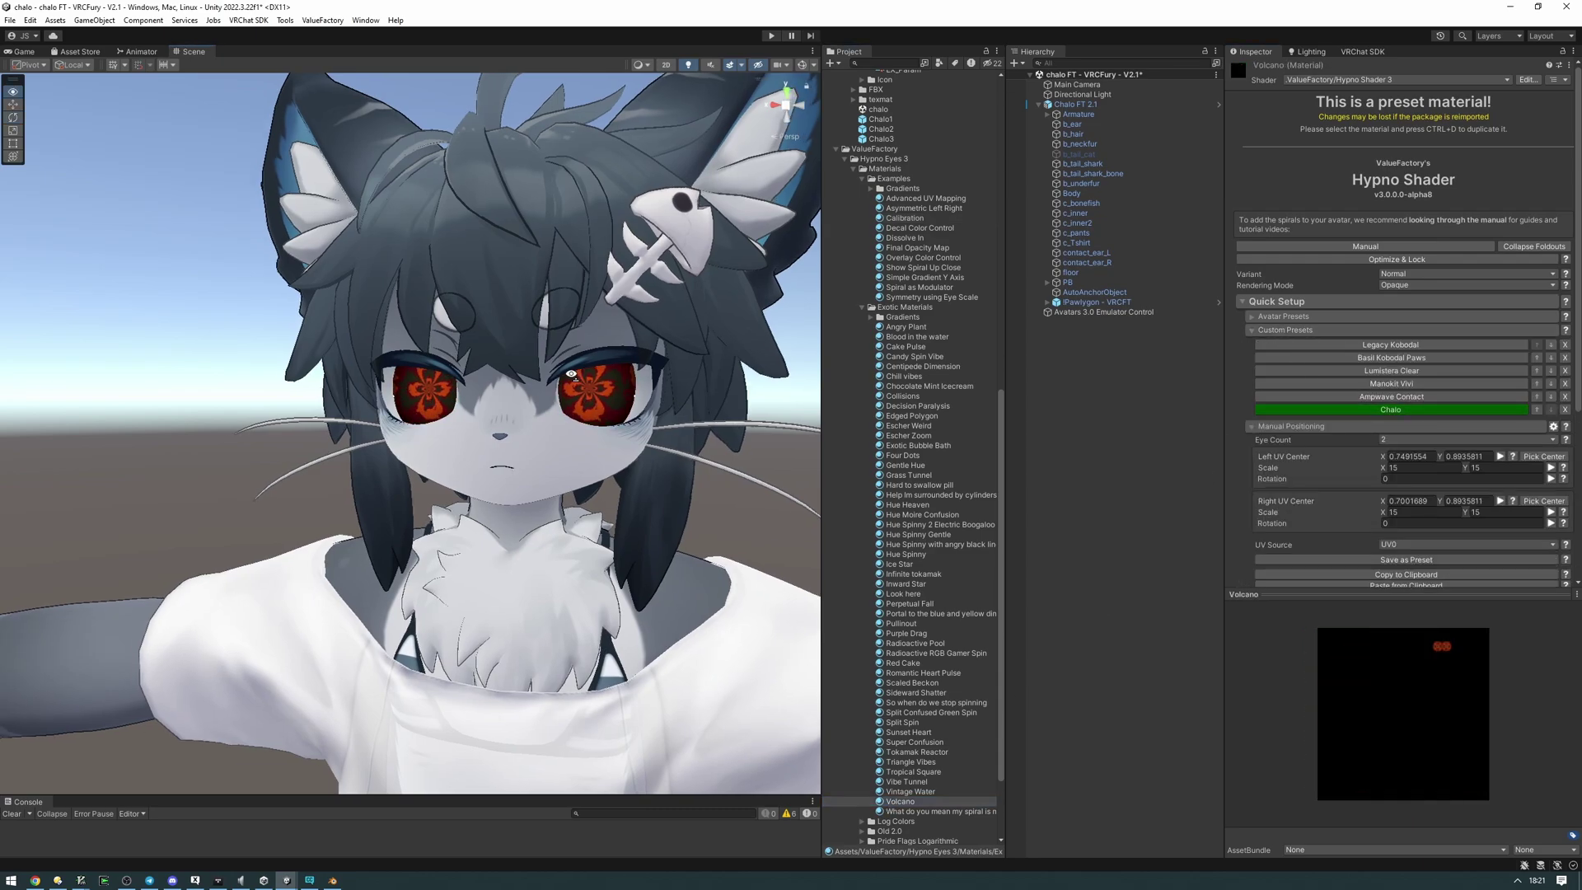
Step: Test the HideHypno blend shape on the Body mesh, return it to 0, and inspect the hypno eyes up close
left_click(1071, 194)
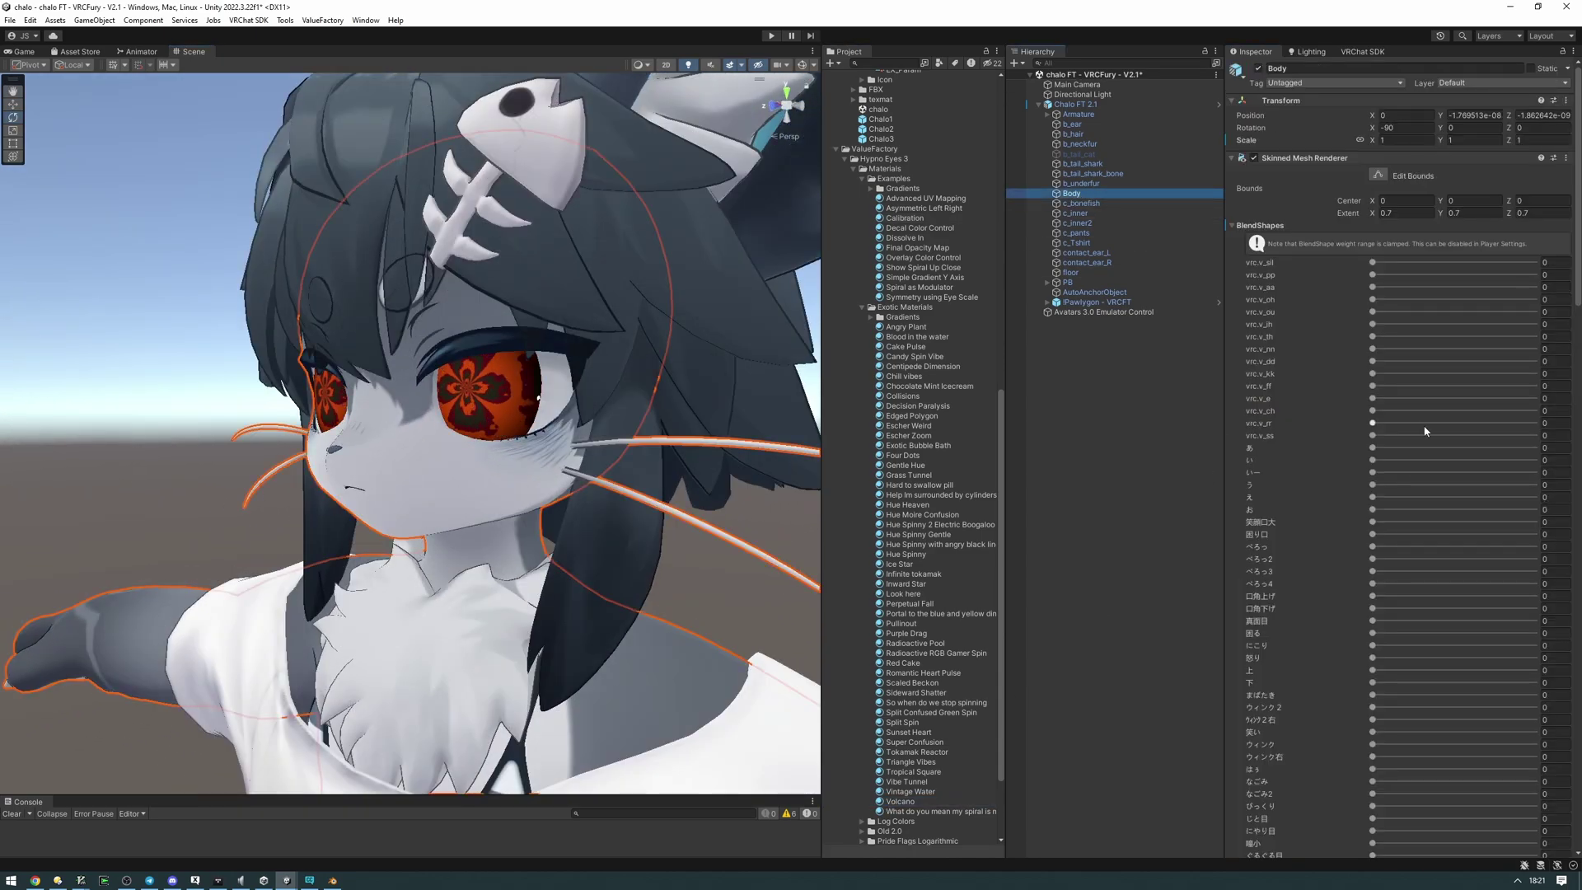
scroll(1401, 535, "down", 10)
left_click_drag(1372, 495, 1537, 495)
right_click_drag(486, 447, 558, 430)
scroll(557, 430, "up", 5)
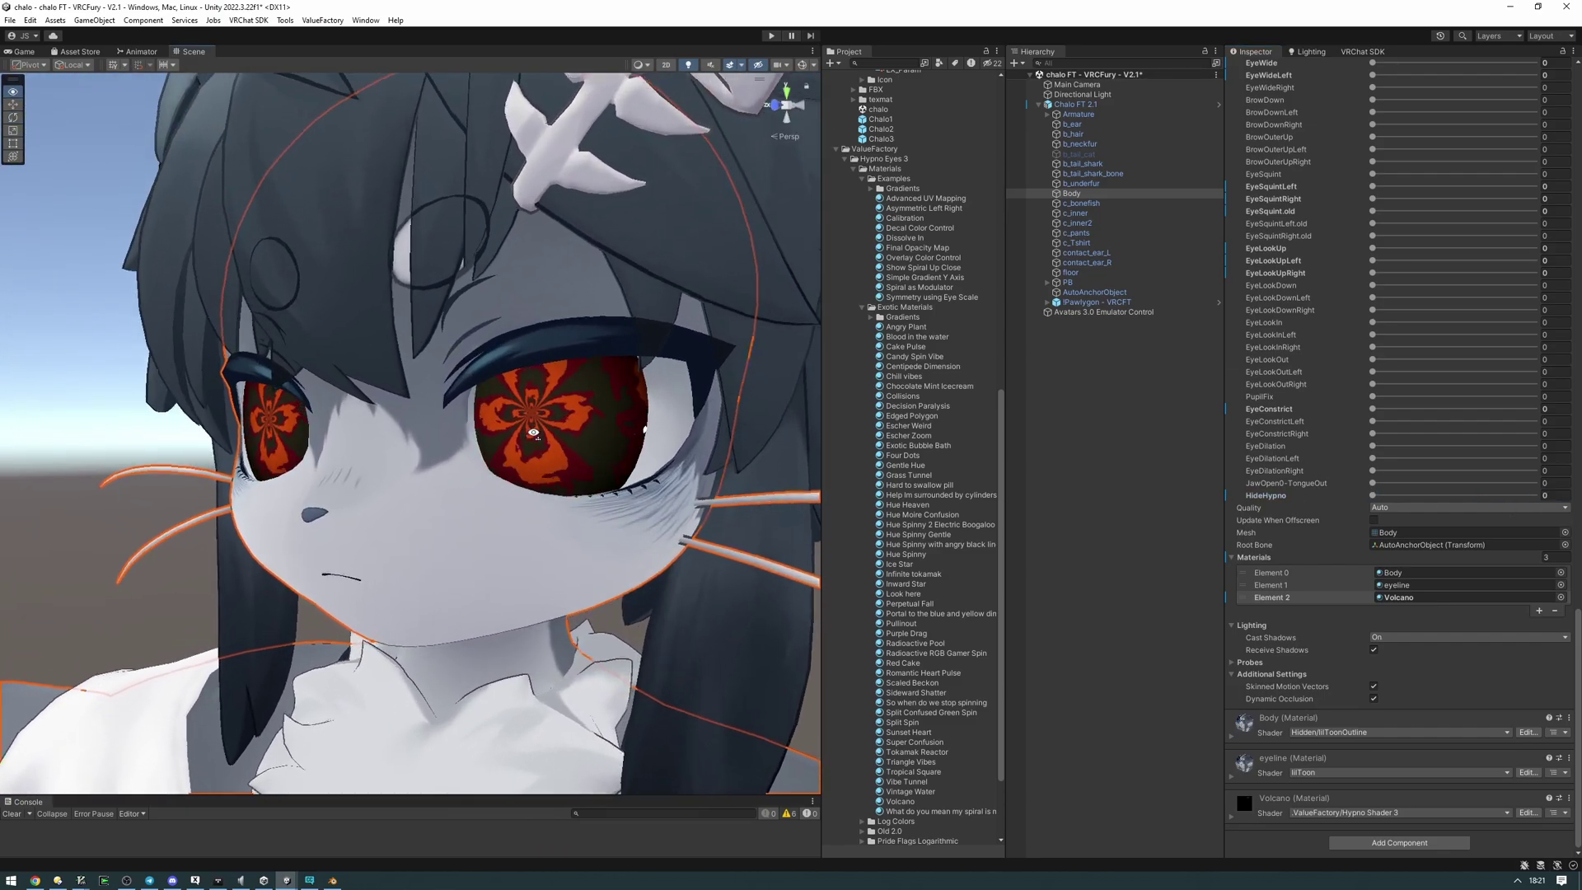
scroll(533, 431, "down", 2)
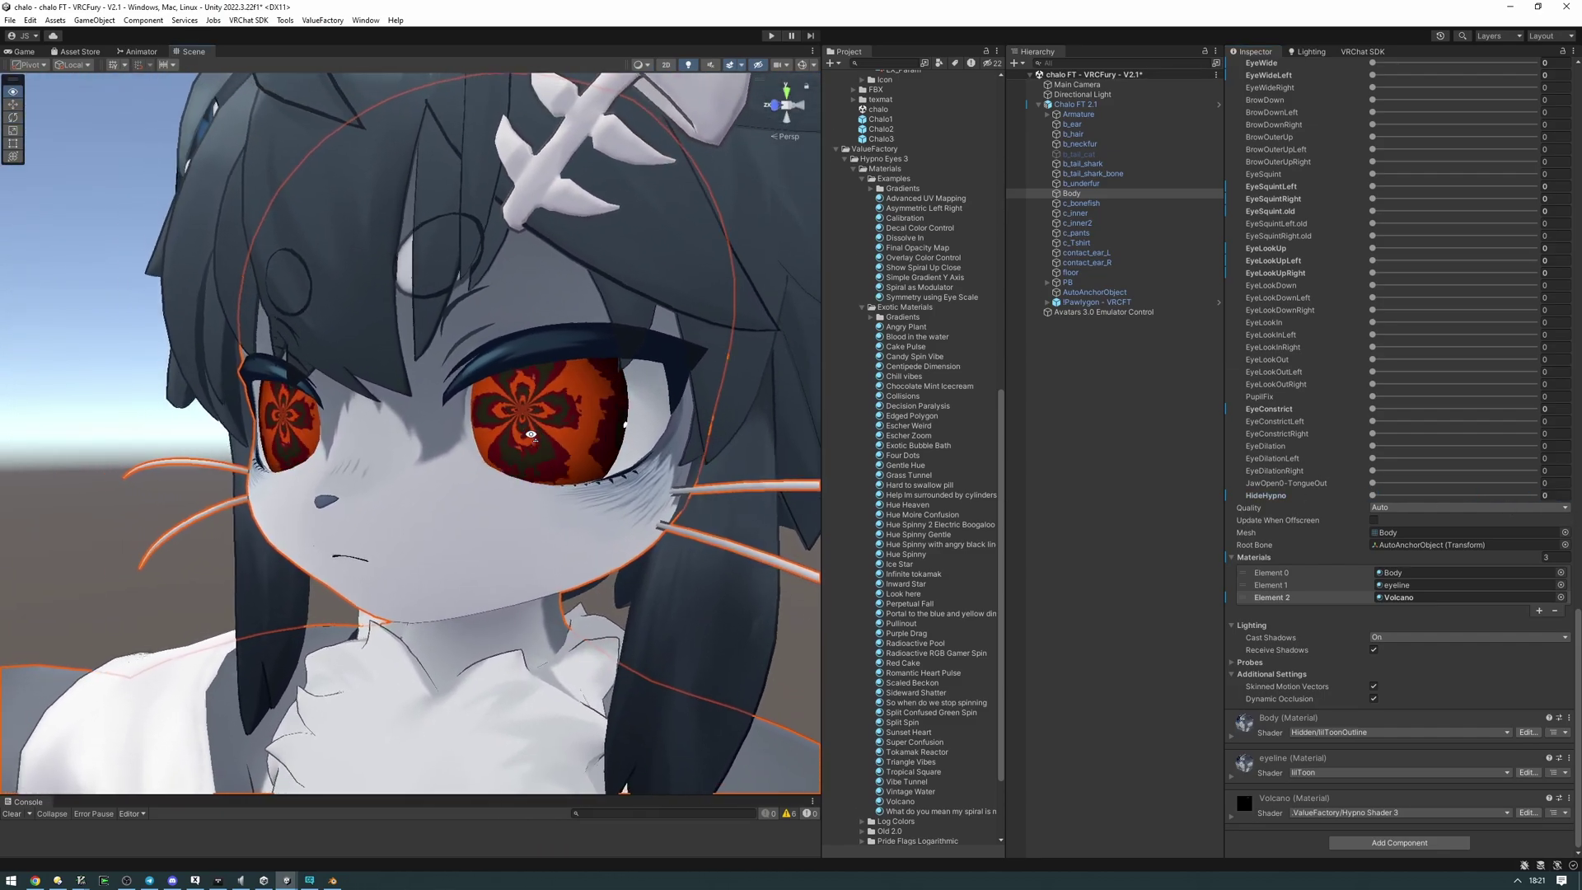
scroll(1420, 415, "up", 4)
Step: Test how the hypno eyes follow eye blend shapes such as EyeLookUpLeft, EyeSquint.old and EyeDilationRight, returning each to 0
scroll(1371, 452, "up", 1)
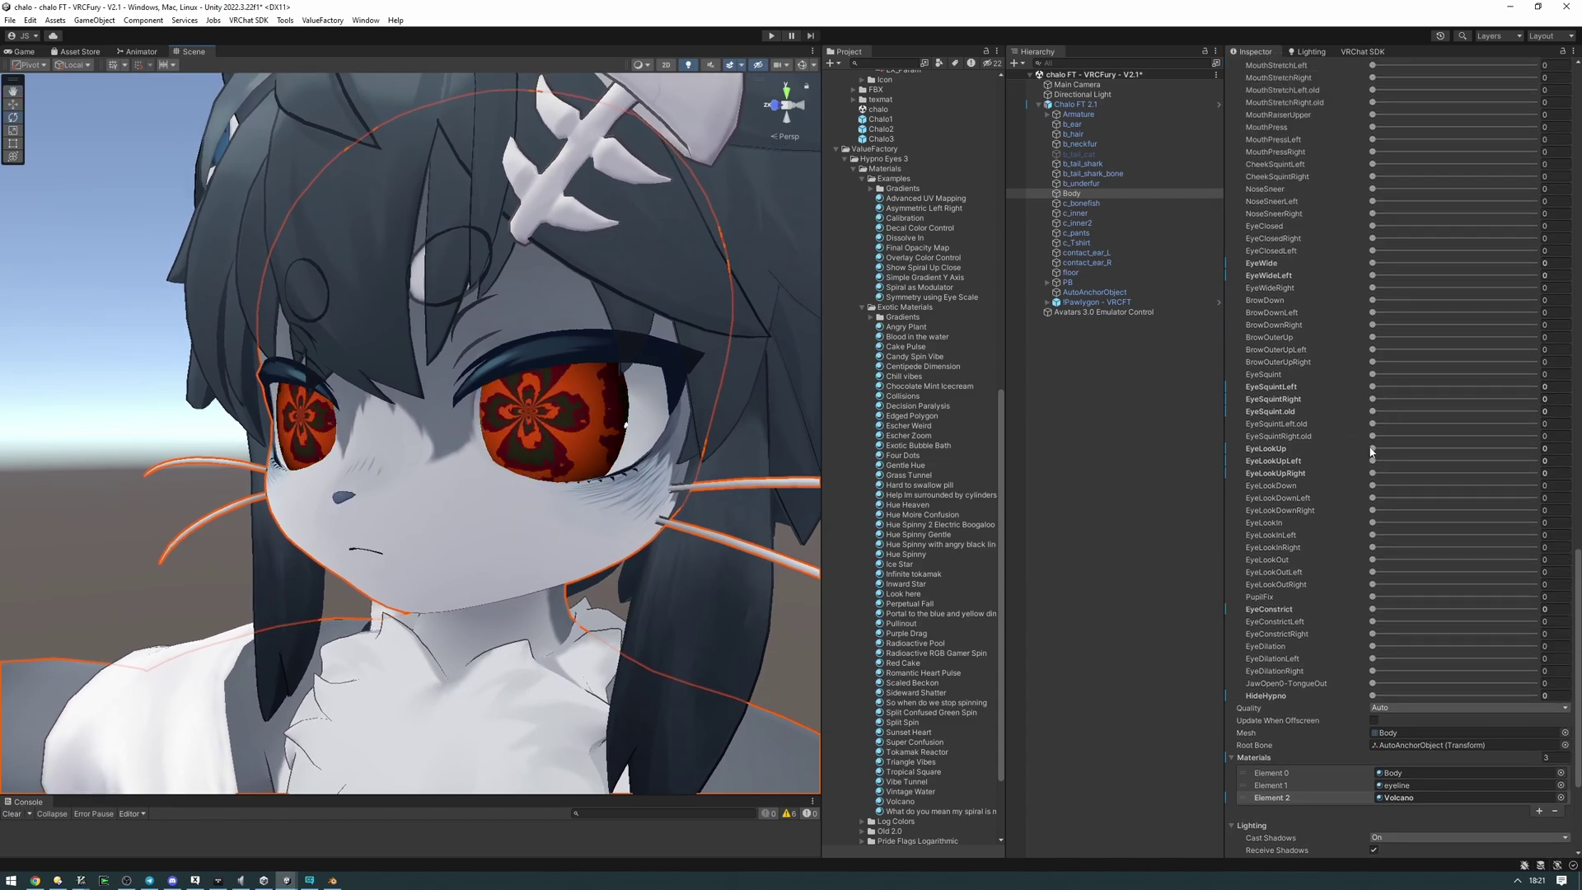
left_click_drag(1372, 461, 1522, 460)
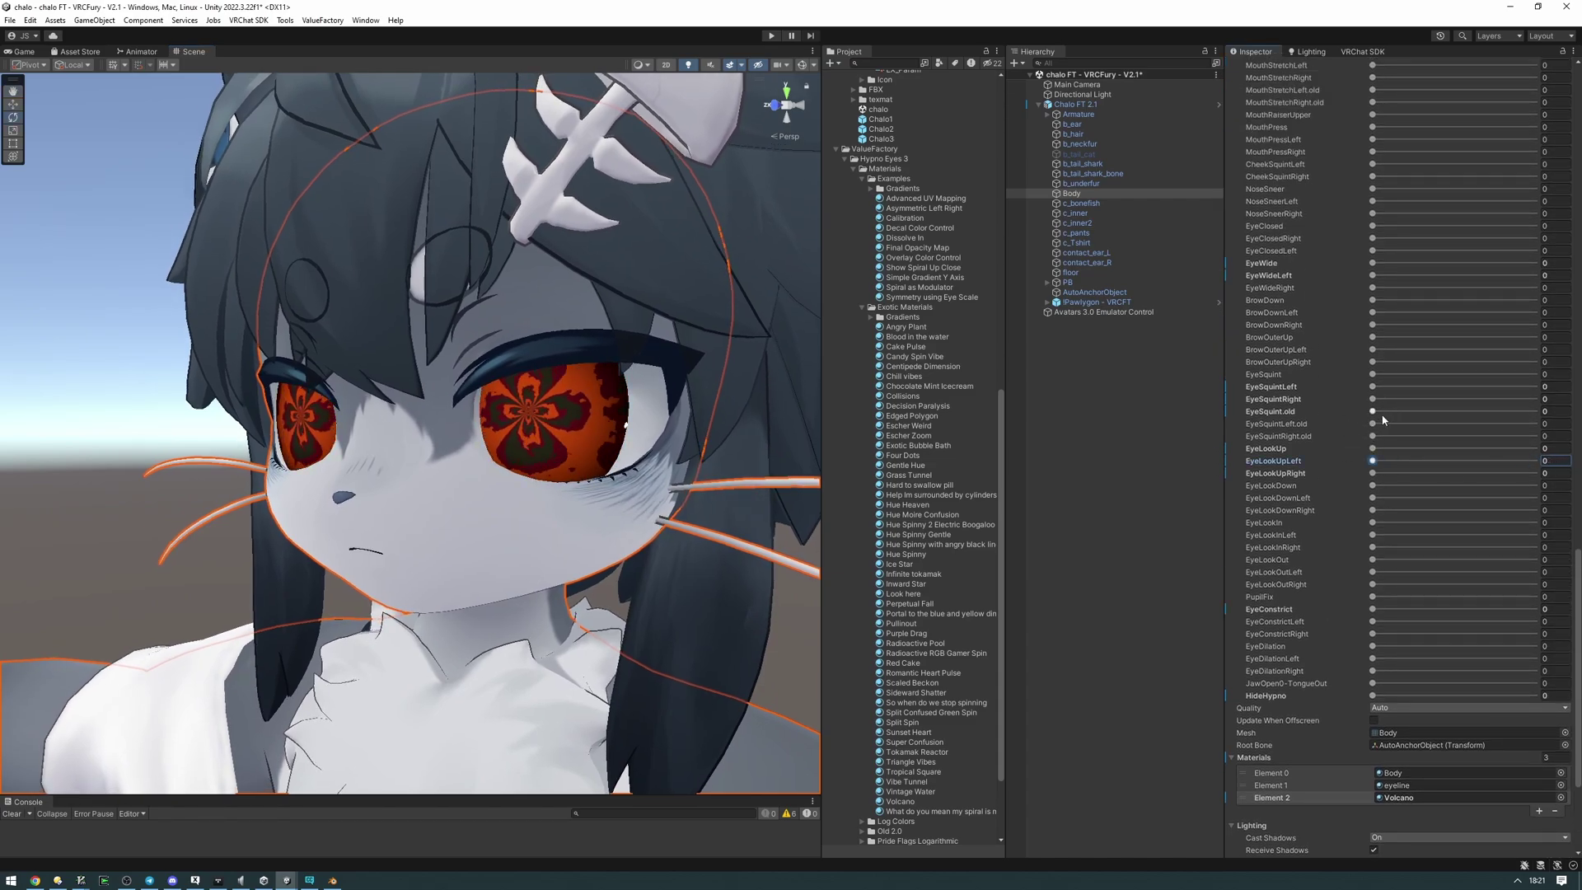
left_click_drag(1373, 412, 1367, 377)
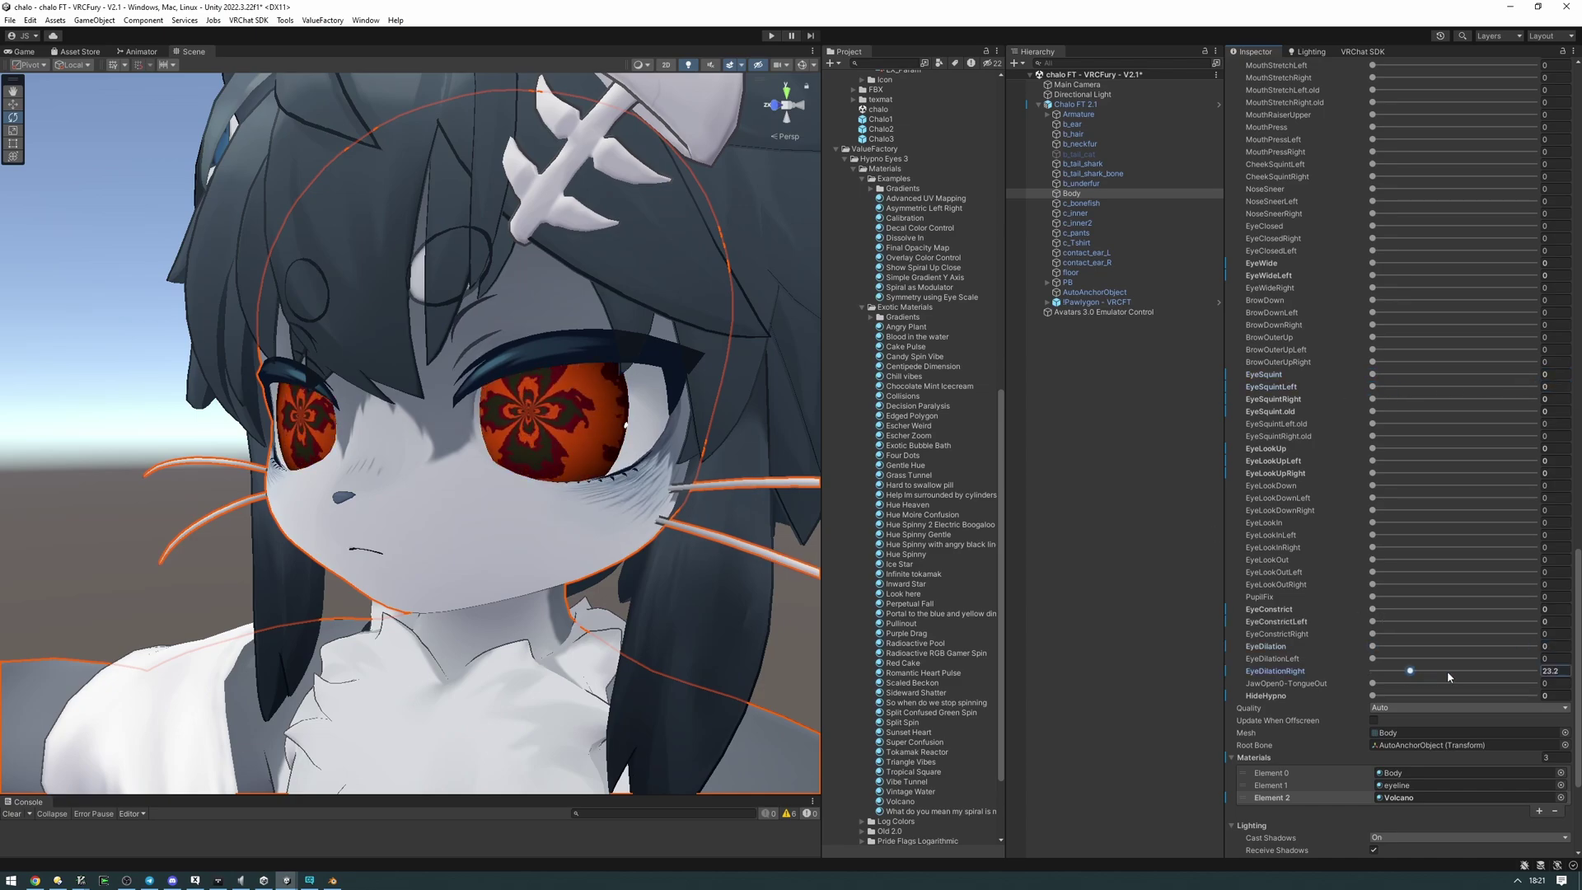
left_click_drag(1554, 430, 589, 425)
scroll(588, 425, "down", 2)
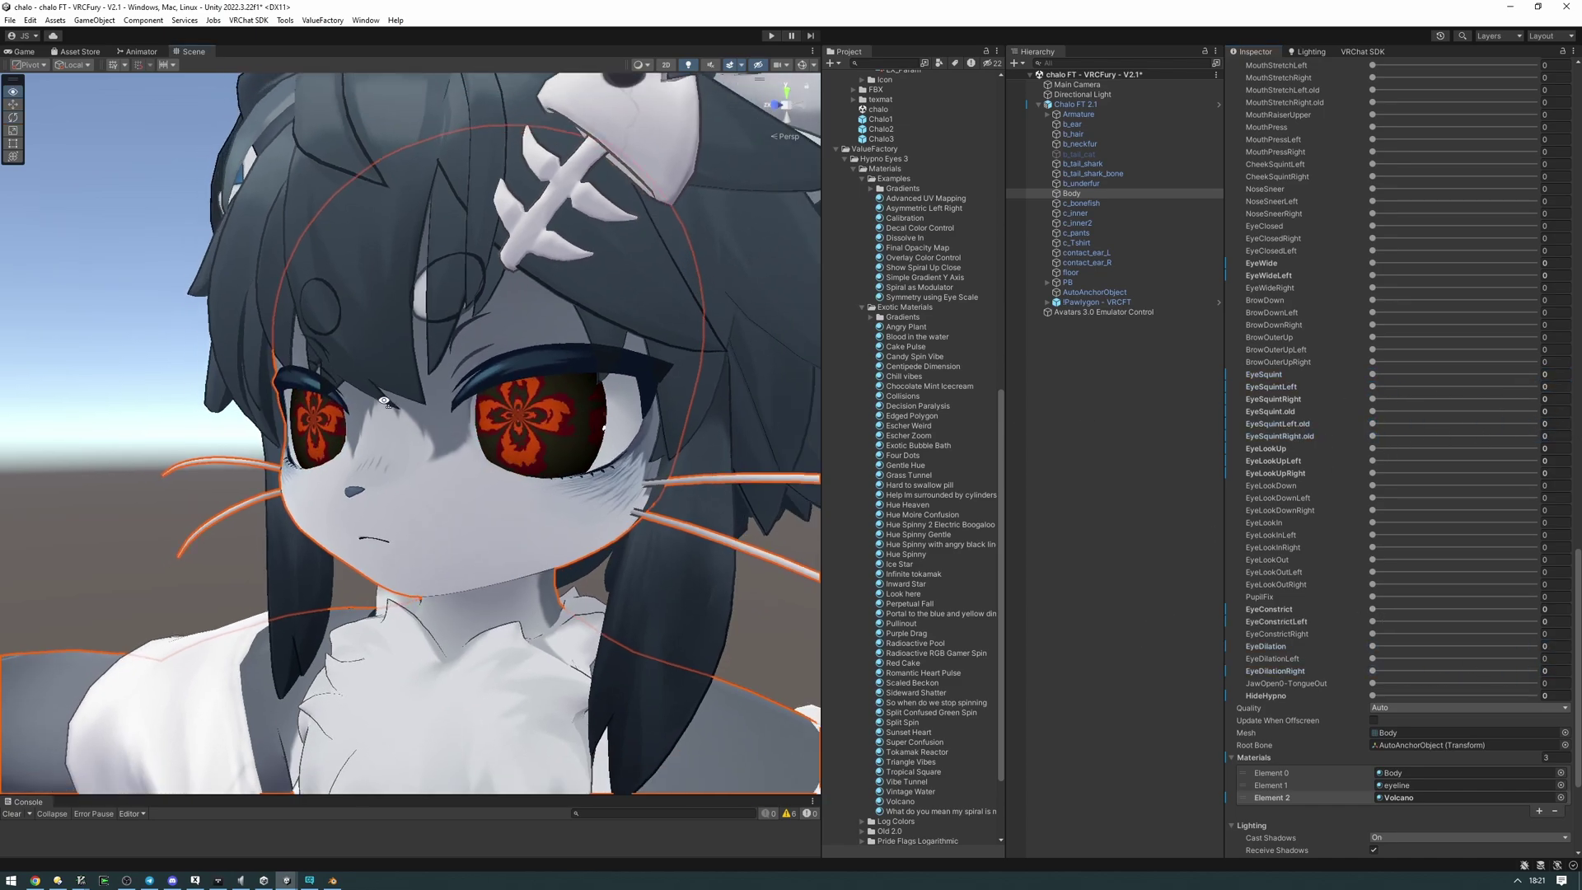
left_click_drag(355, 420, 428, 415, "alt")
scroll(428, 416, "up", 2)
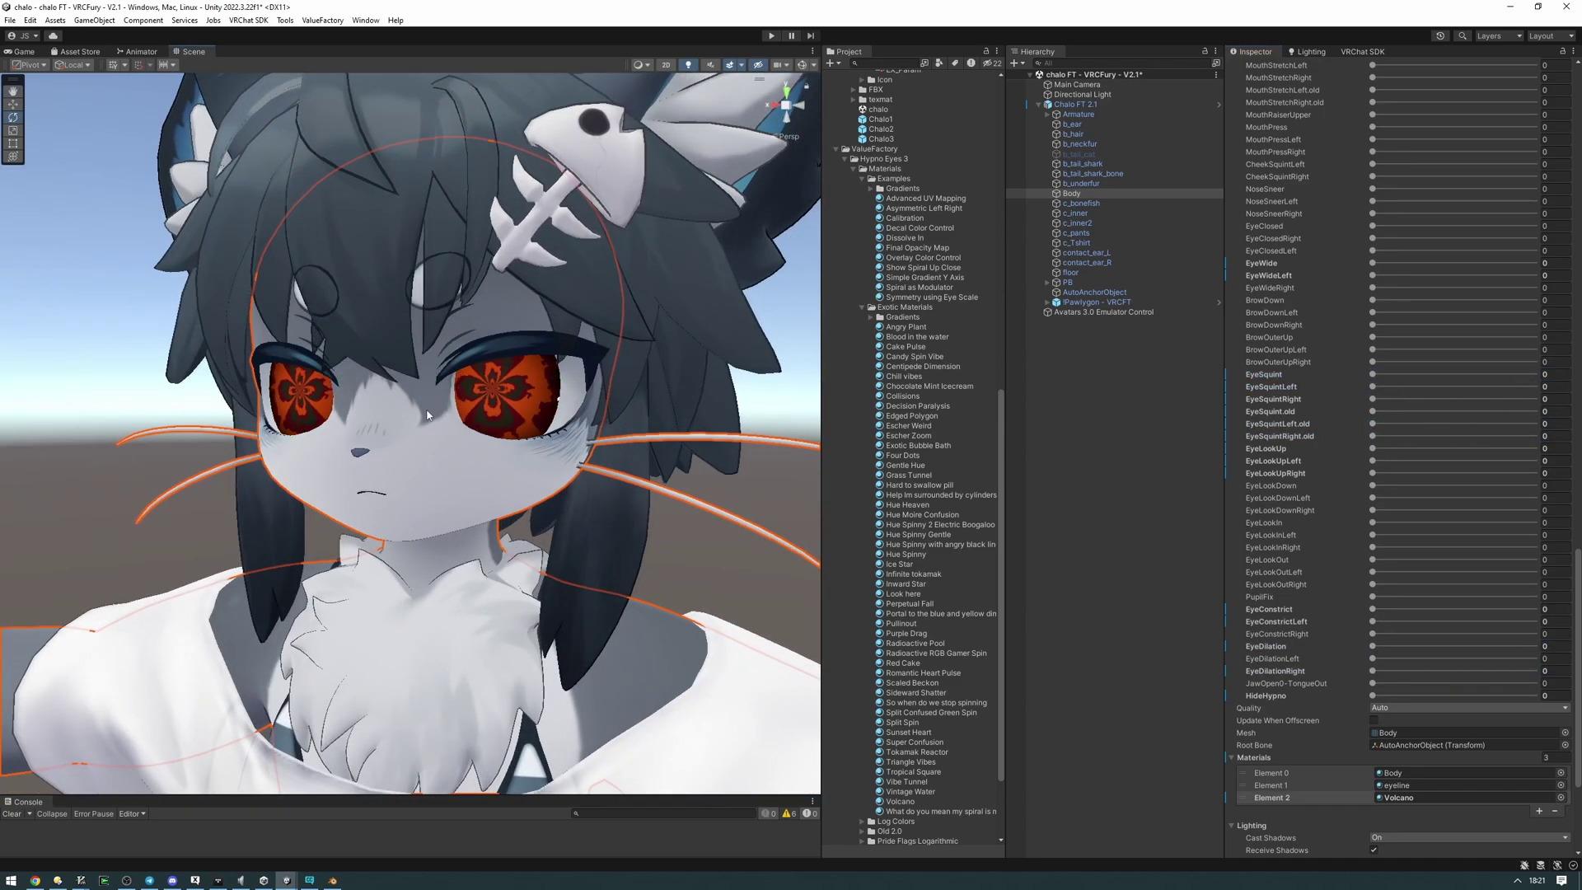